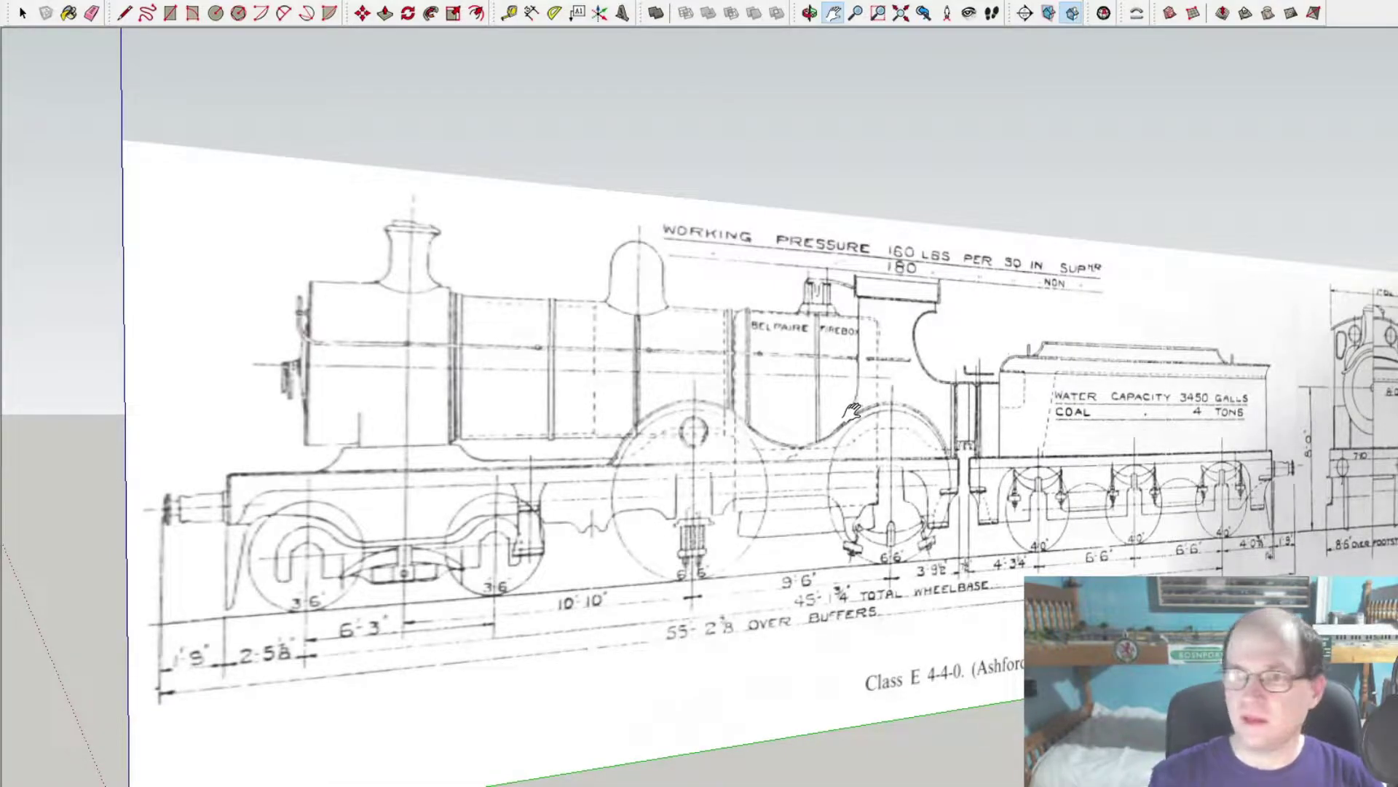
- Line the view up nearly face-on with the imported locomotive side-elevation drawing
drag(890, 406, 930, 410)
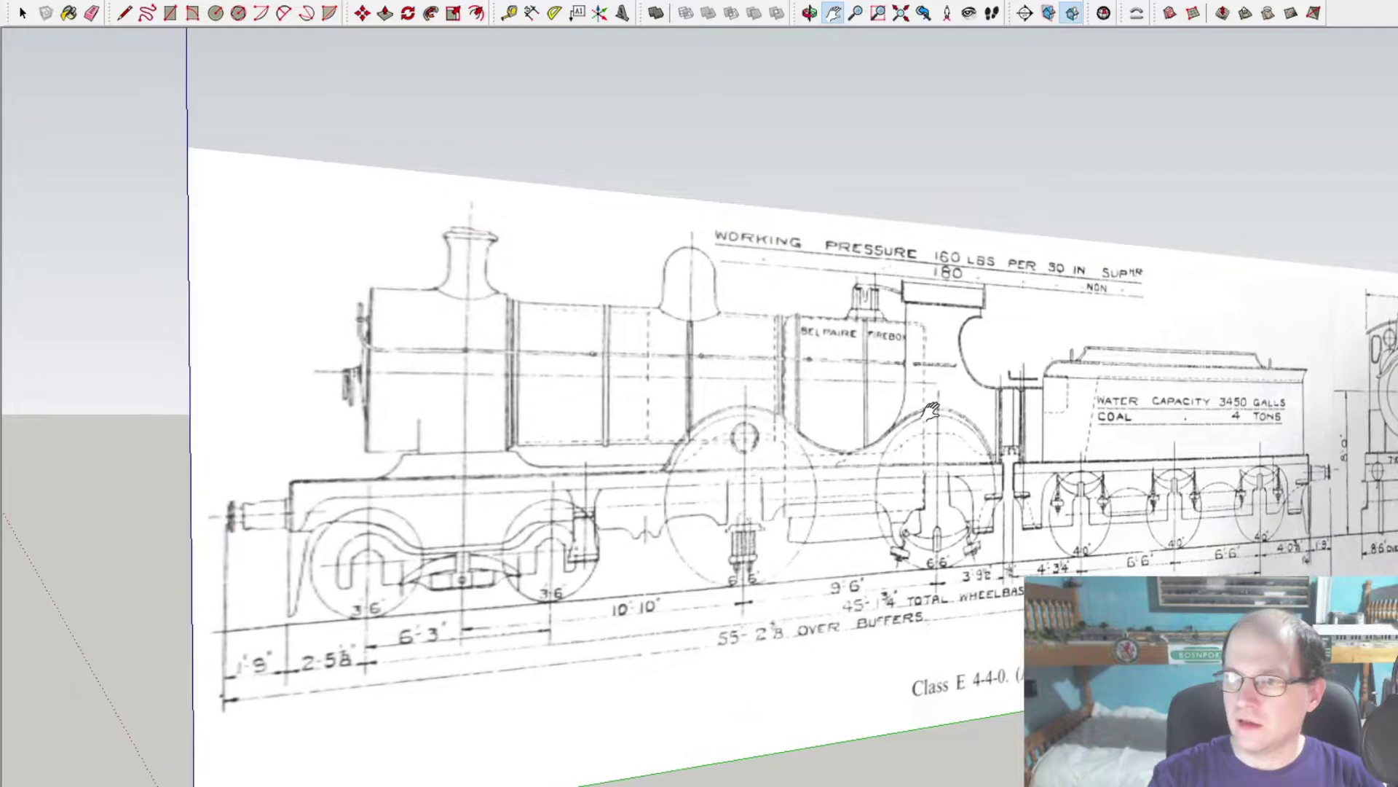
mouse_move(930, 409)
middle_down()
mouse_move(750, 428)
mouse_move(771, 504)
middle_up()
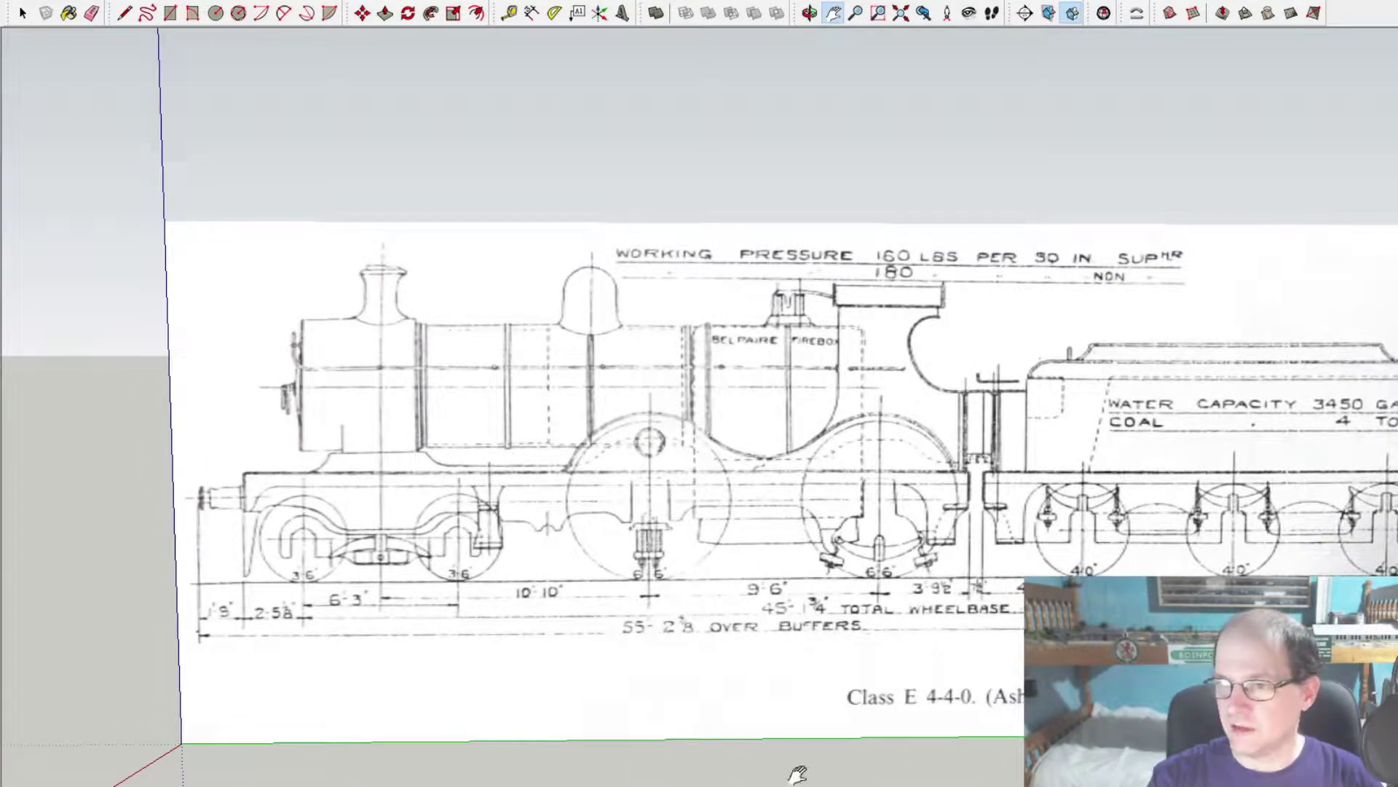
drag(1053, 479, 980, 481)
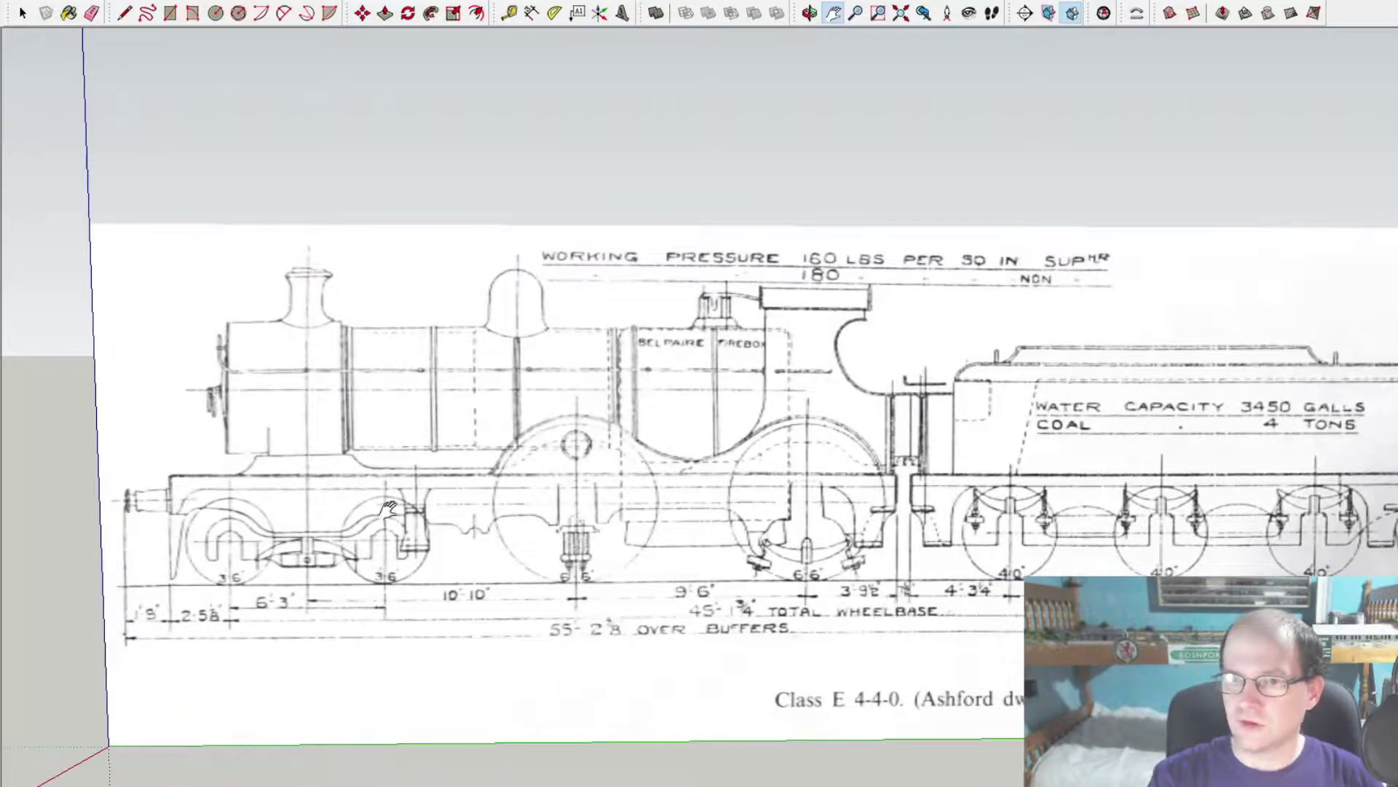
drag(1143, 525, 852, 513)
middle_drag(1005, 507, 717, 477)
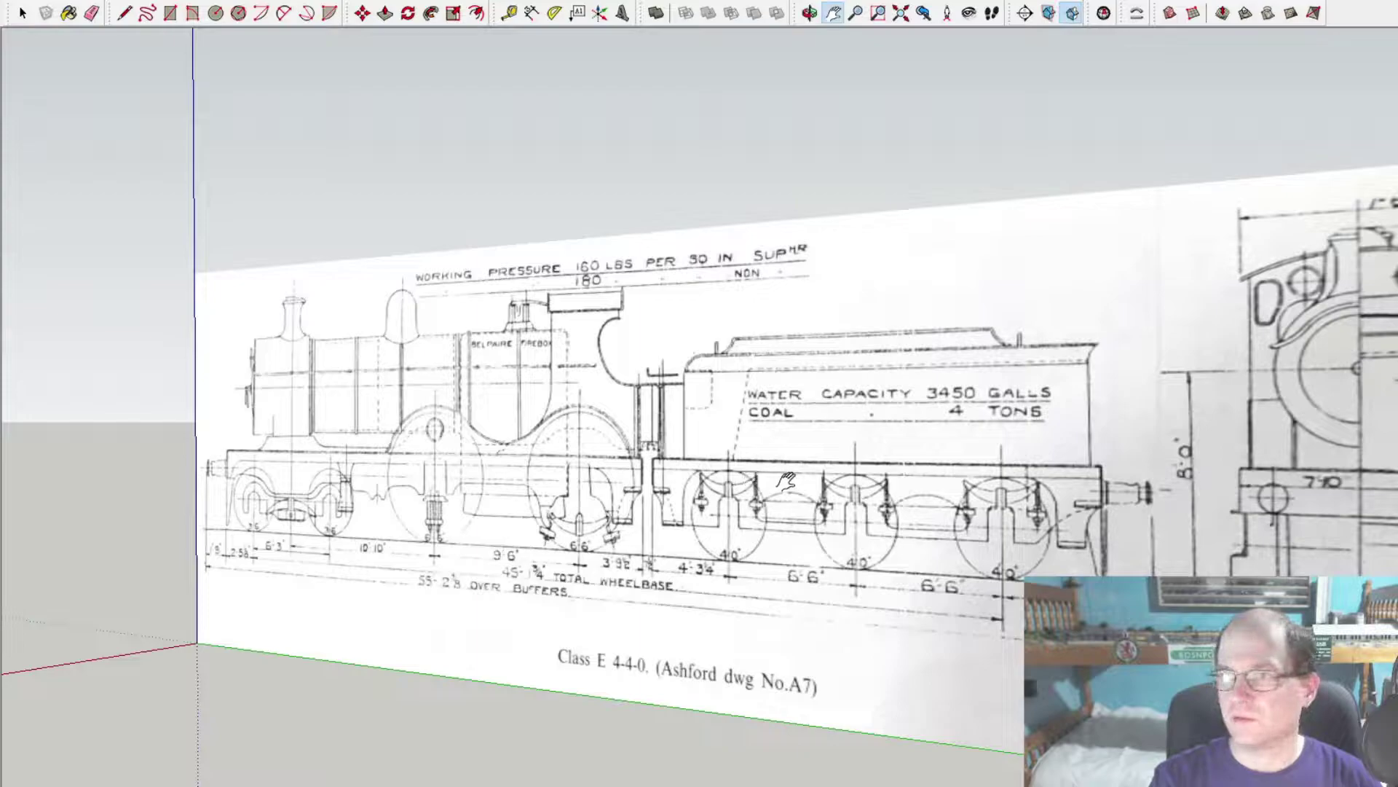
drag(786, 481, 843, 460)
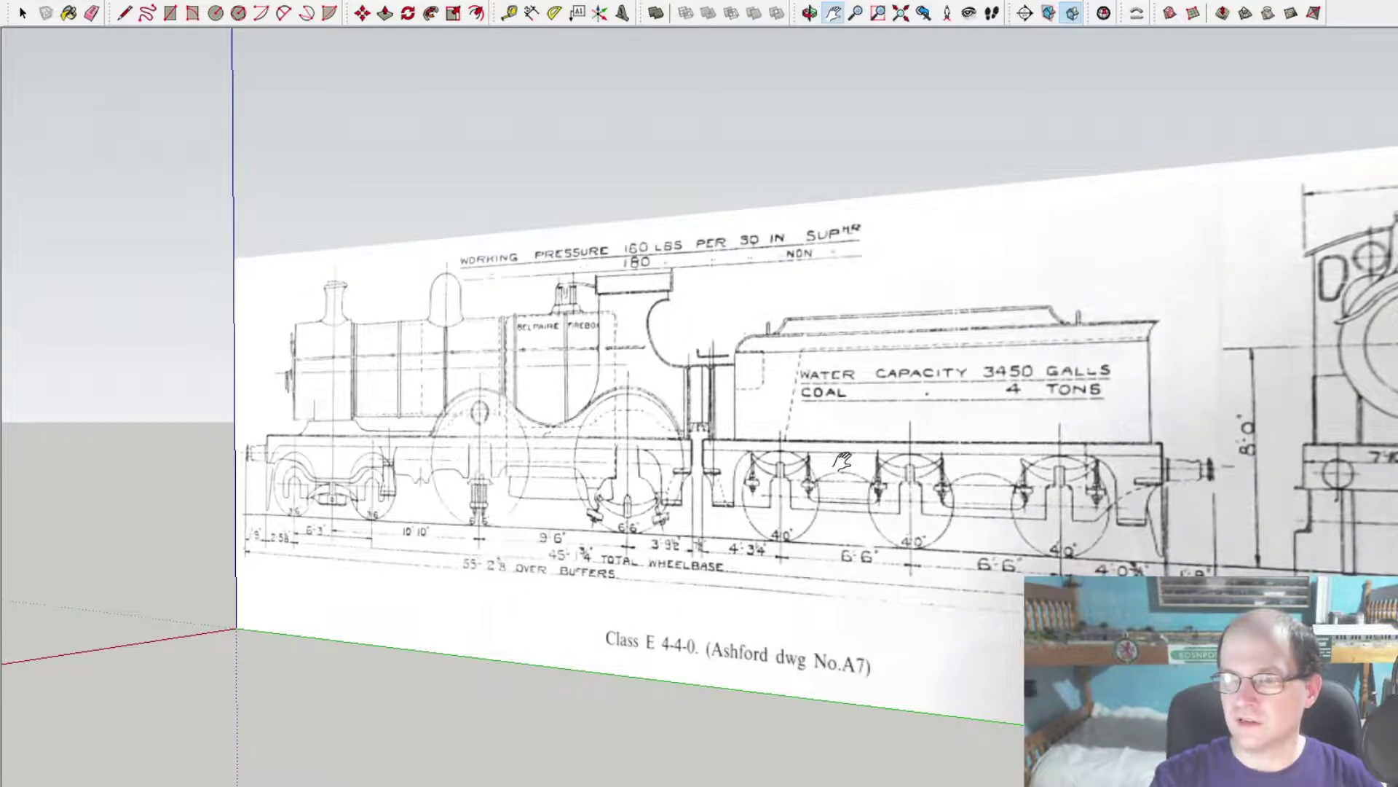
mouse_move(845, 466)
middle_down()
mouse_move(551, 491)
mouse_move(834, 481)
middle_up()
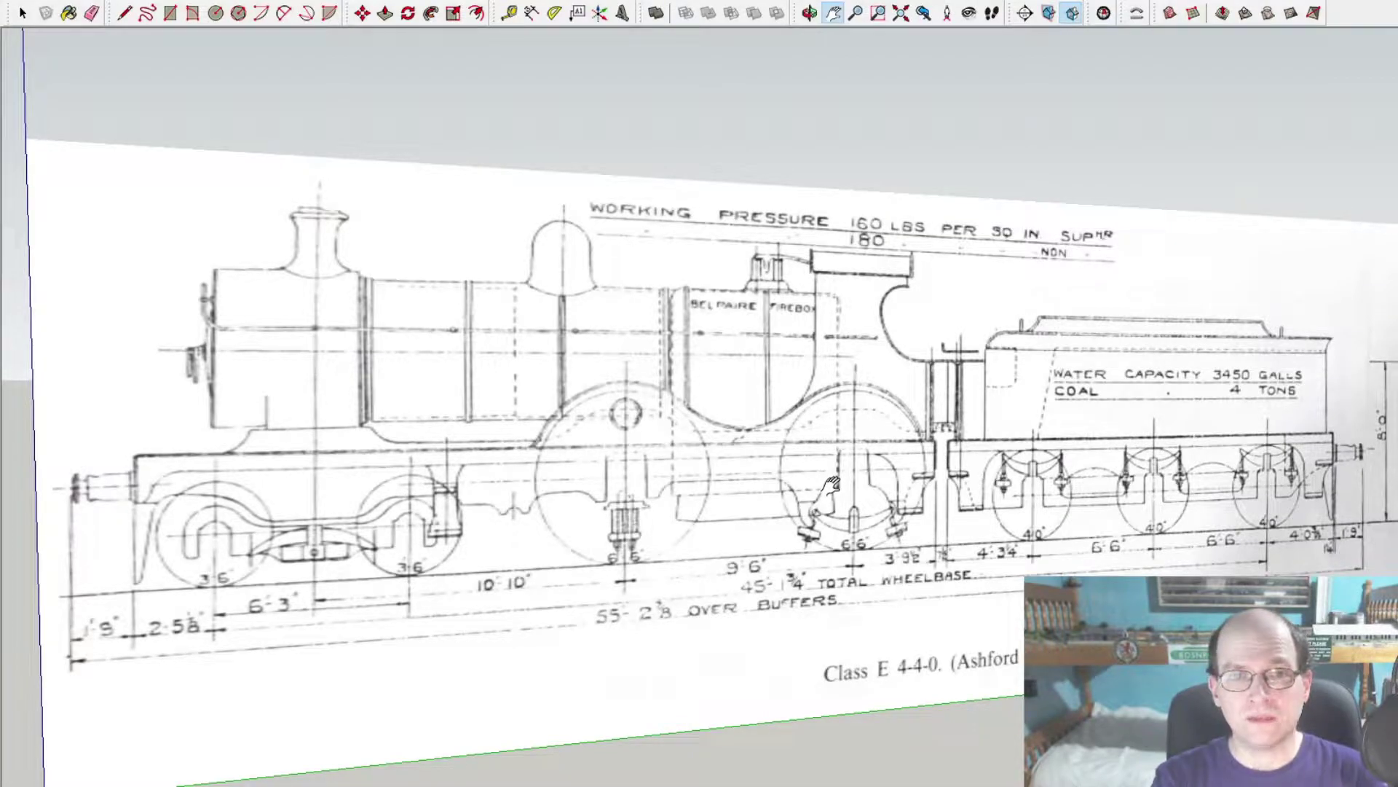
middle_drag(567, 449, 896, 400)
middle_drag(966, 468, 688, 468)
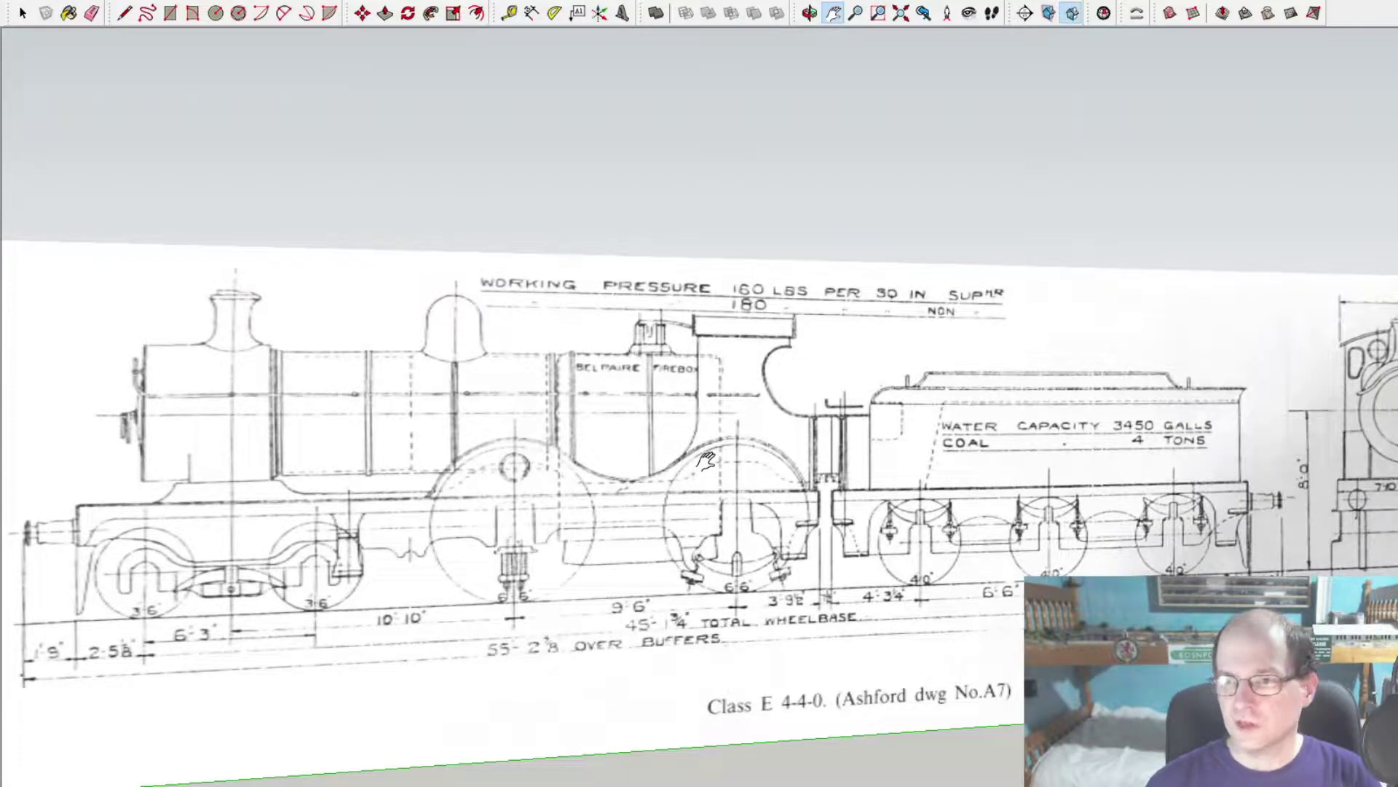
middle_drag(705, 460, 802, 455)
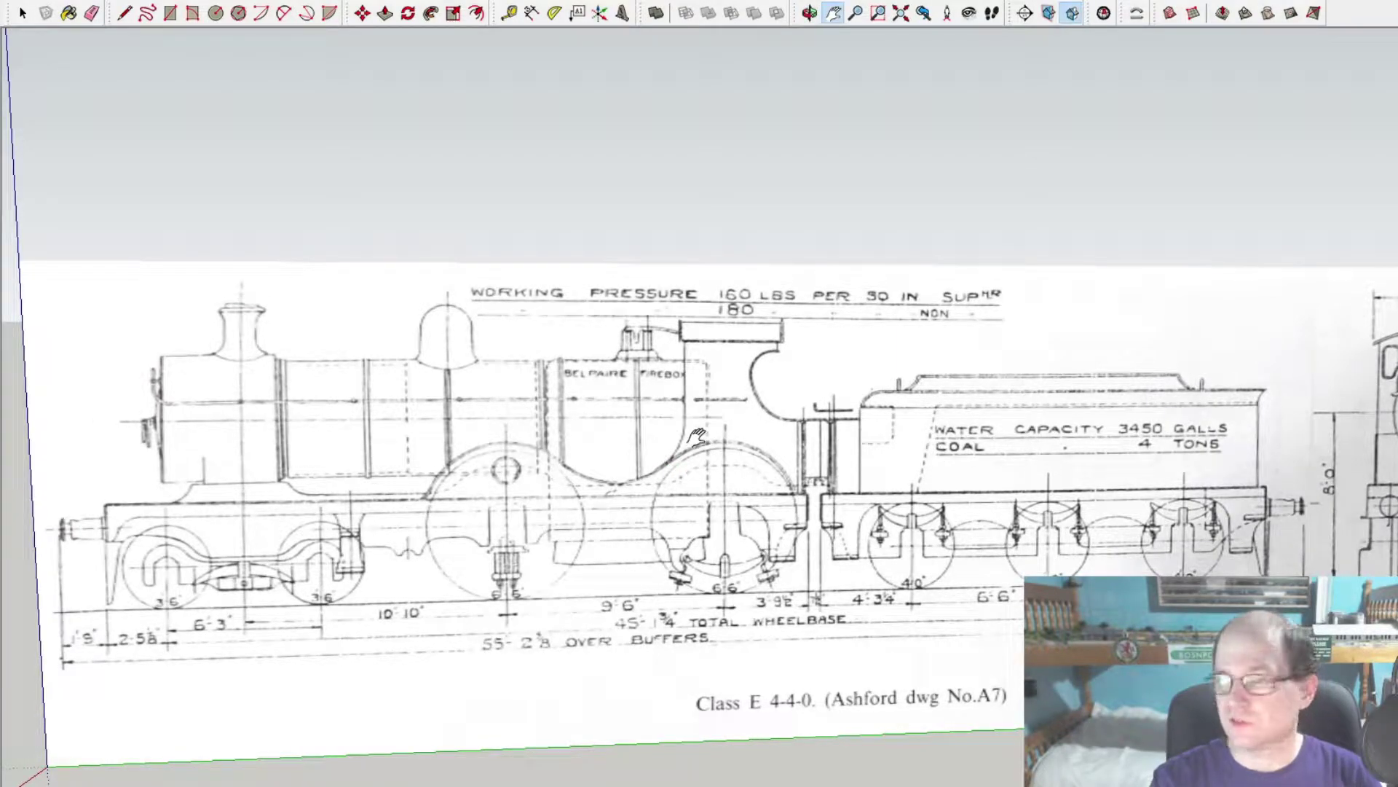
scroll(697, 440, down, 1)
mouse_move(697, 441)
middle_down()
mouse_move(779, 491)
mouse_move(820, 437)
mouse_move(780, 462)
mouse_move(803, 423)
mouse_move(693, 461)
mouse_move(686, 381)
middle_up()
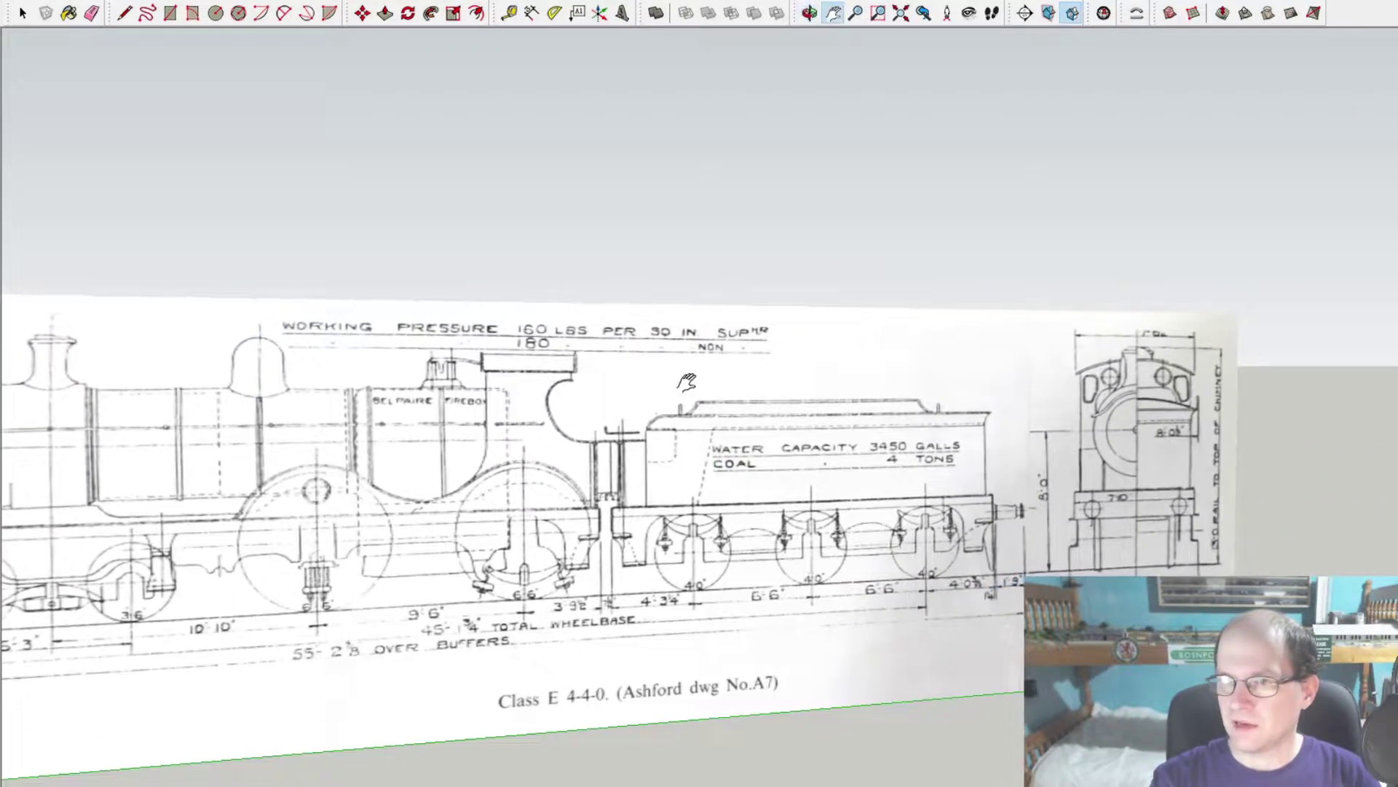
scroll(816, 410, up, 2)
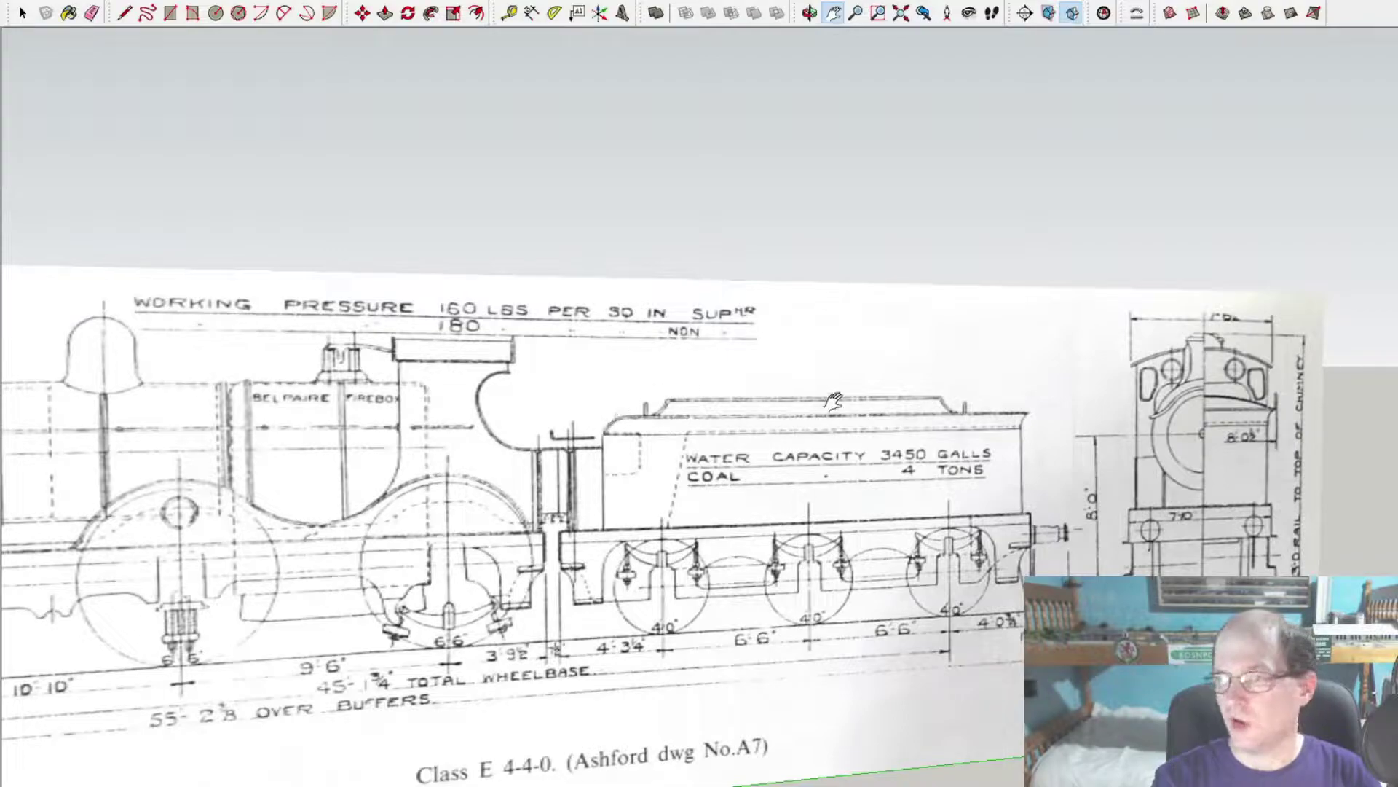
mouse_move(862, 482)
middle_down()
mouse_move(727, 455)
mouse_move(968, 503)
mouse_move(1201, 451)
mouse_move(1224, 421)
mouse_move(1047, 490)
middle_up()
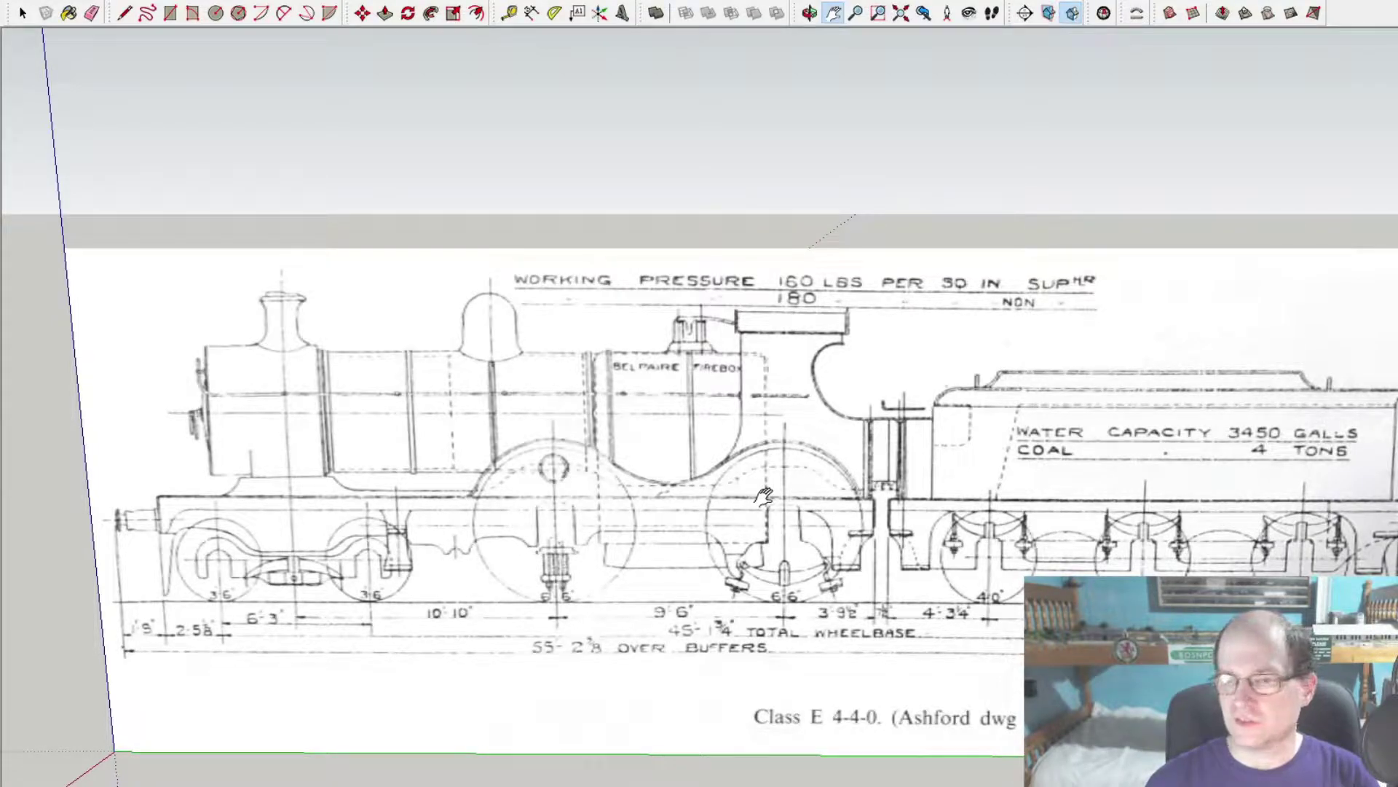
- Zoom and orbit in on the cab area of the drawing, ready for tracing
middle_drag(763, 498, 730, 495)
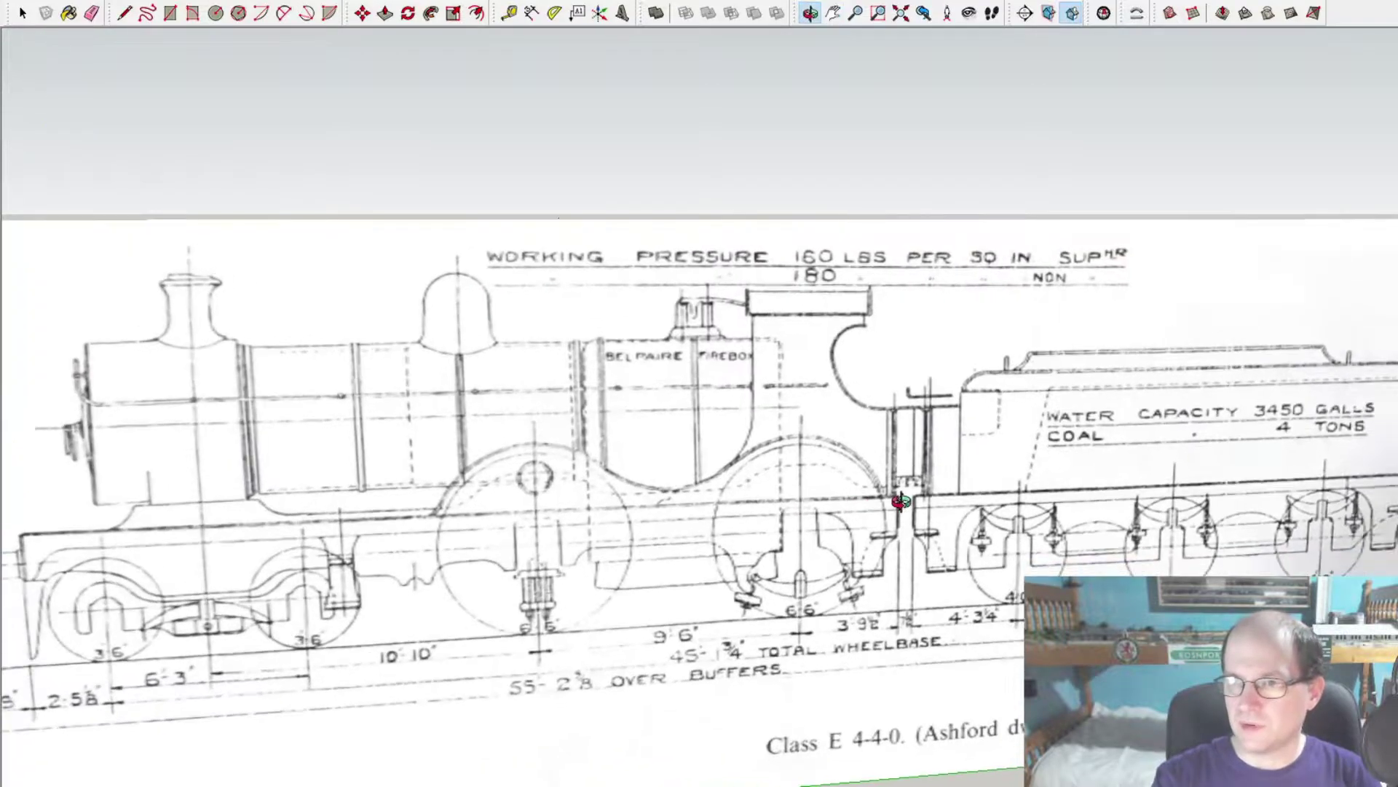
scroll(731, 477, up, 3)
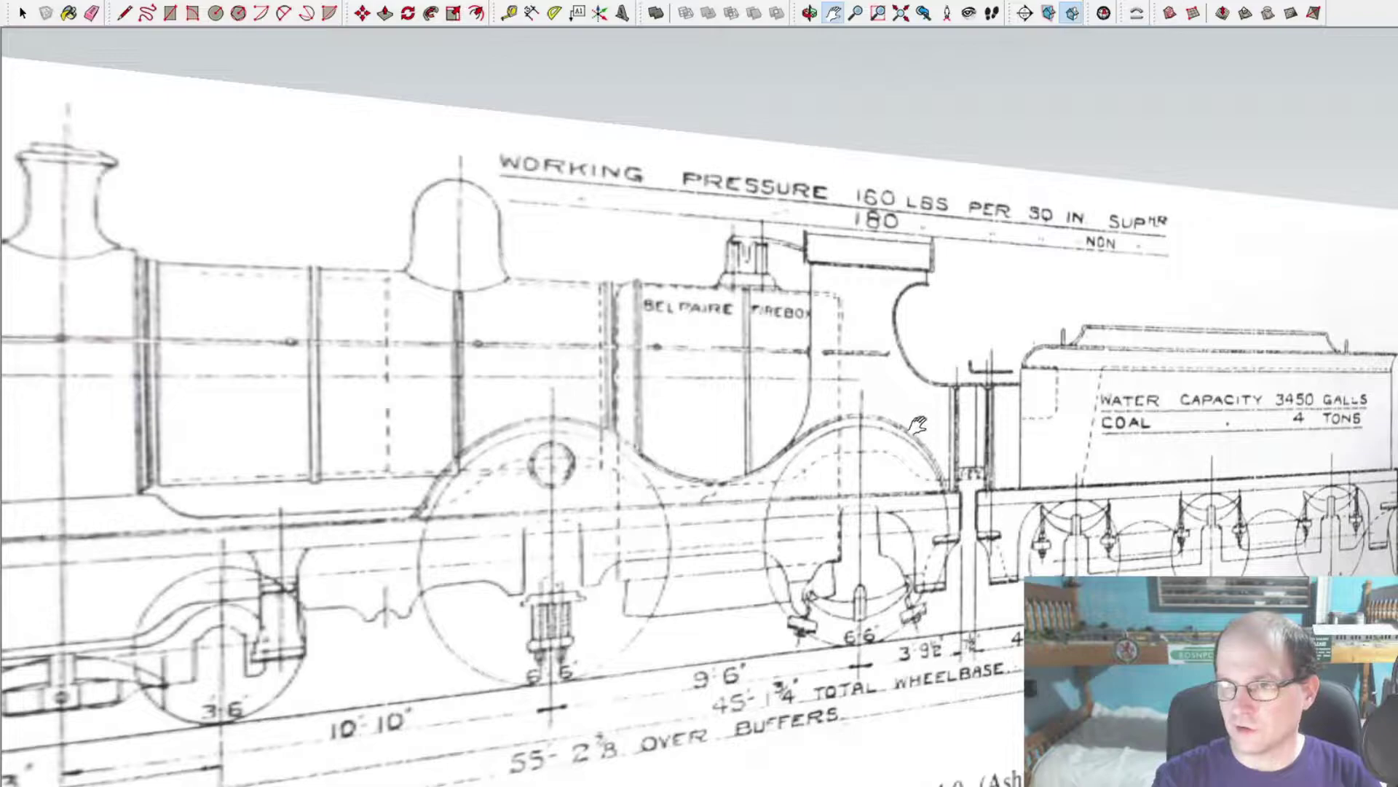
mouse_move(785, 531)
middle_down()
mouse_move(633, 538)
mouse_move(1146, 490)
mouse_move(786, 365)
middle_up()
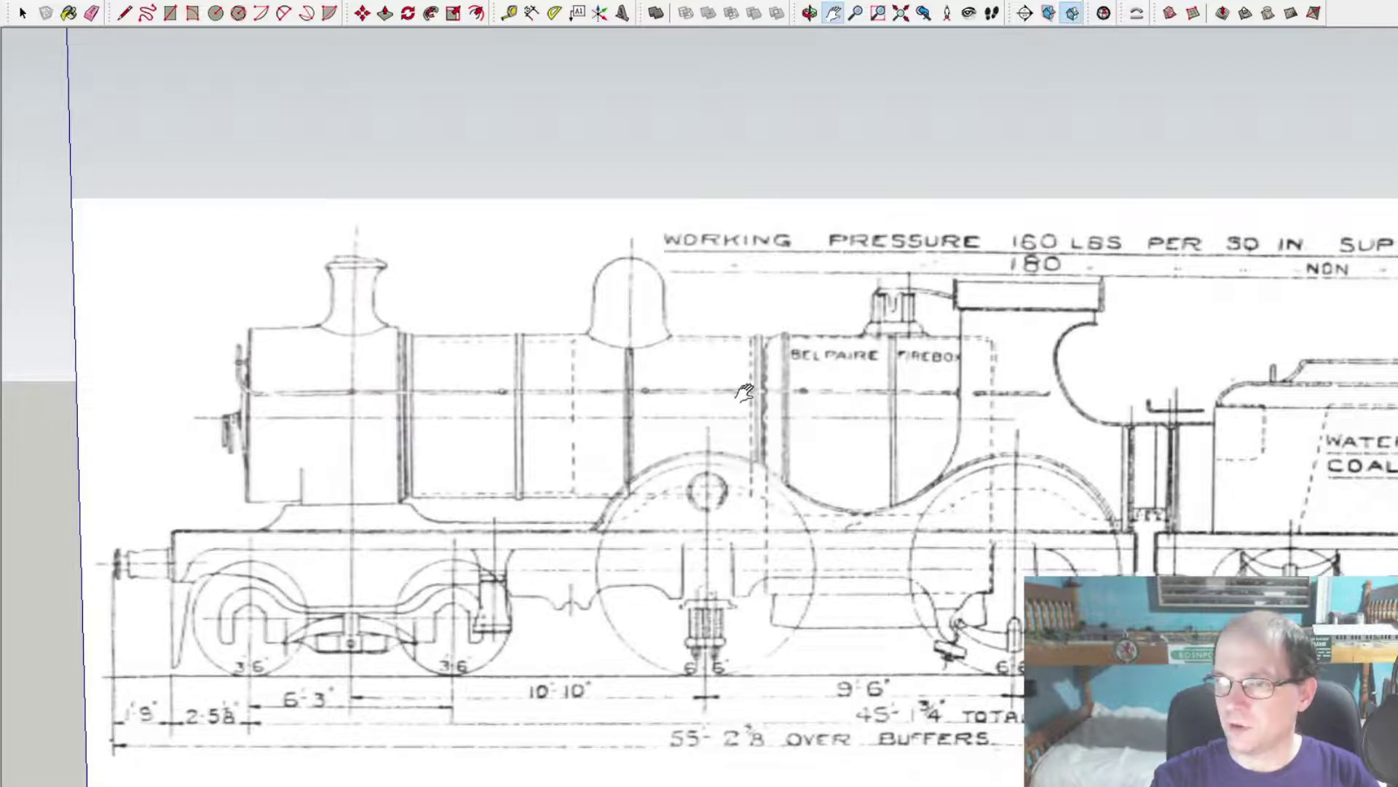
mouse_move(916, 421)
middle_down()
mouse_move(937, 447)
mouse_move(1067, 448)
mouse_move(1142, 478)
middle_up()
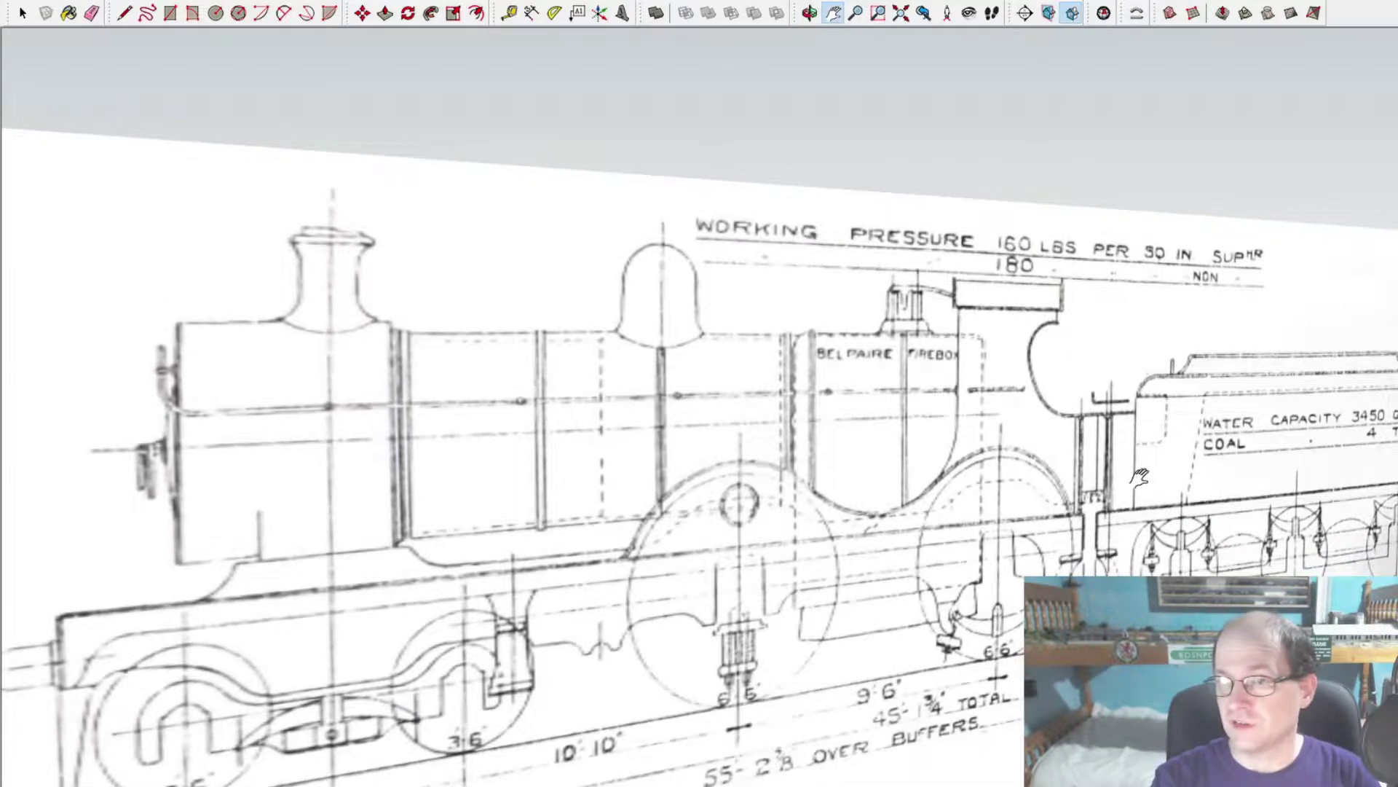
scroll(1142, 479, up, 2)
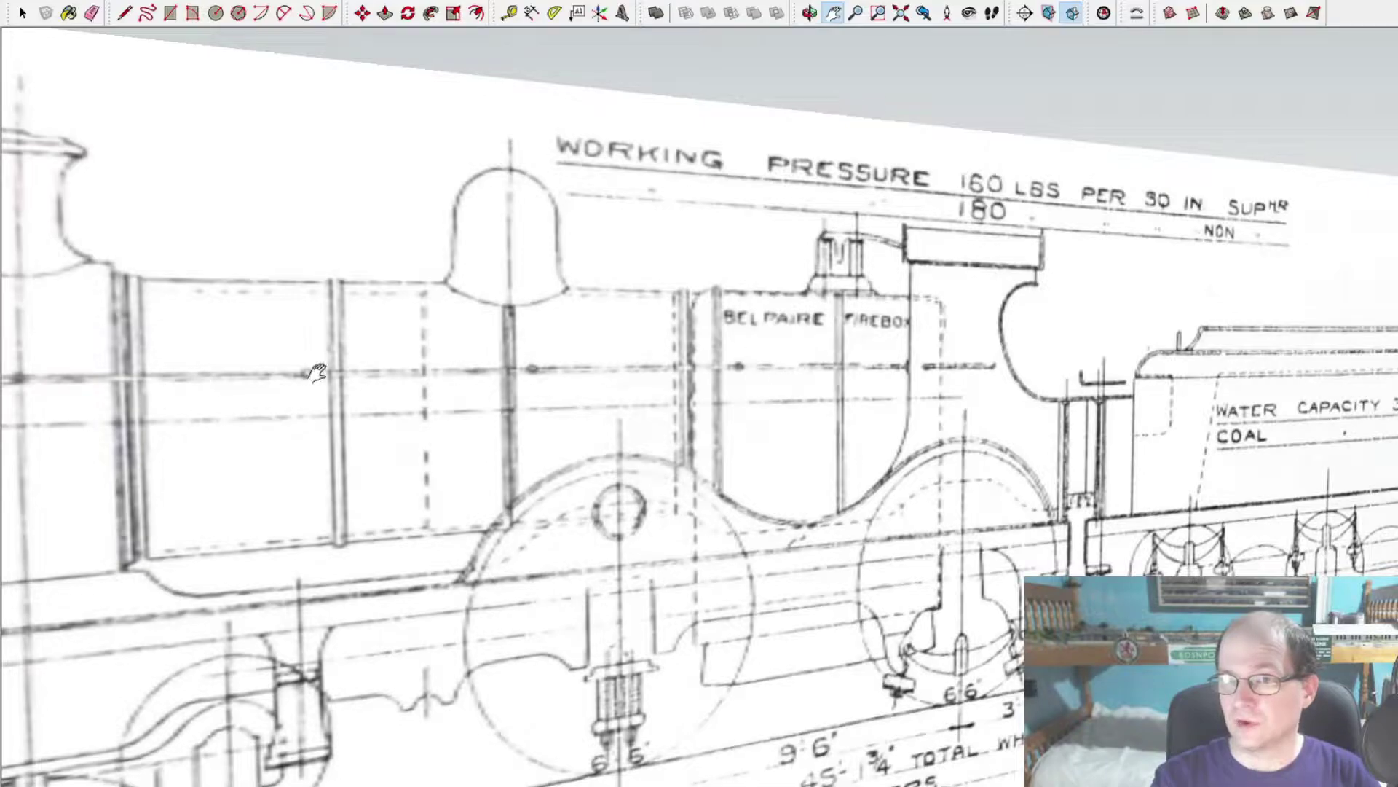
scroll(1042, 447, down, 3)
scroll(1196, 511, up, 2)
scroll(1165, 541, up, 2)
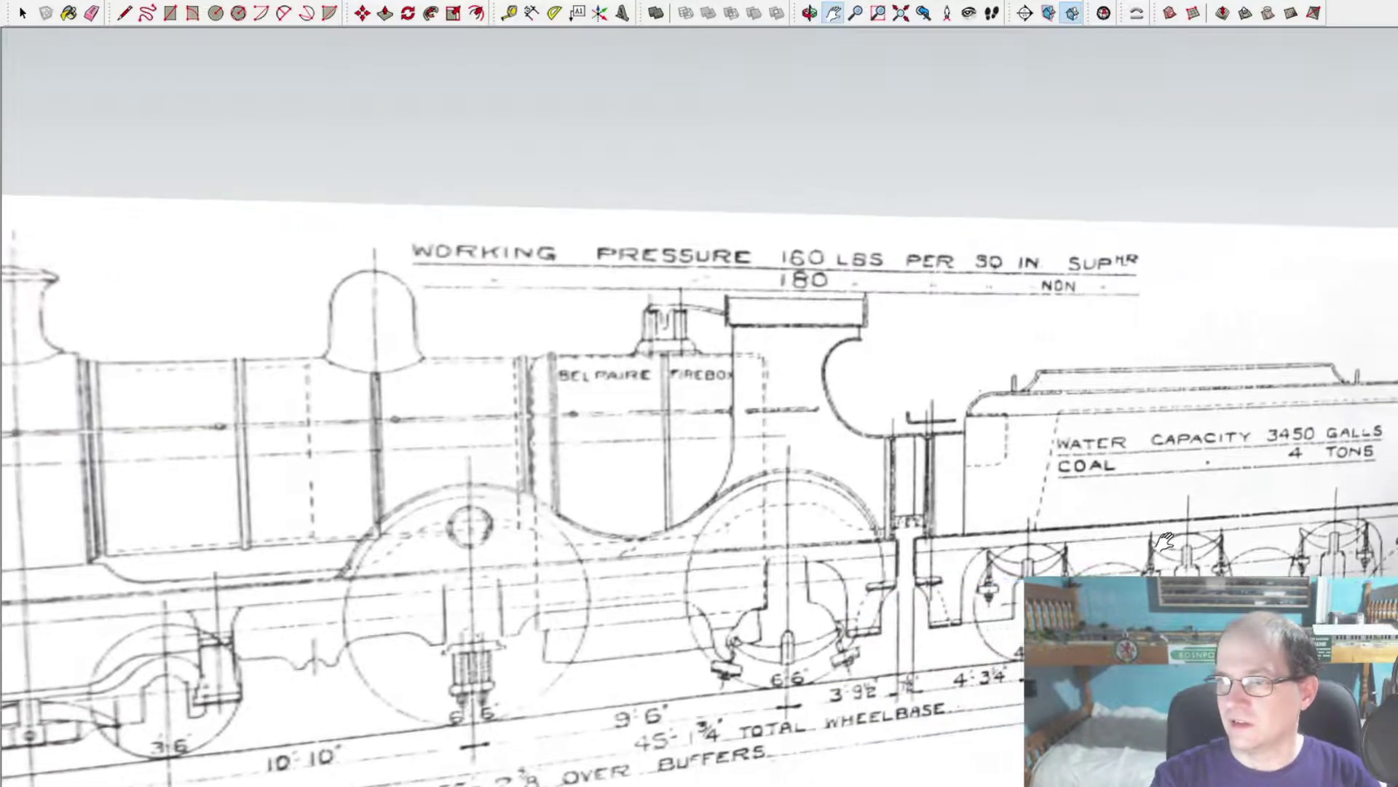
drag(1166, 540, 1032, 555)
drag(414, 619, 516, 597)
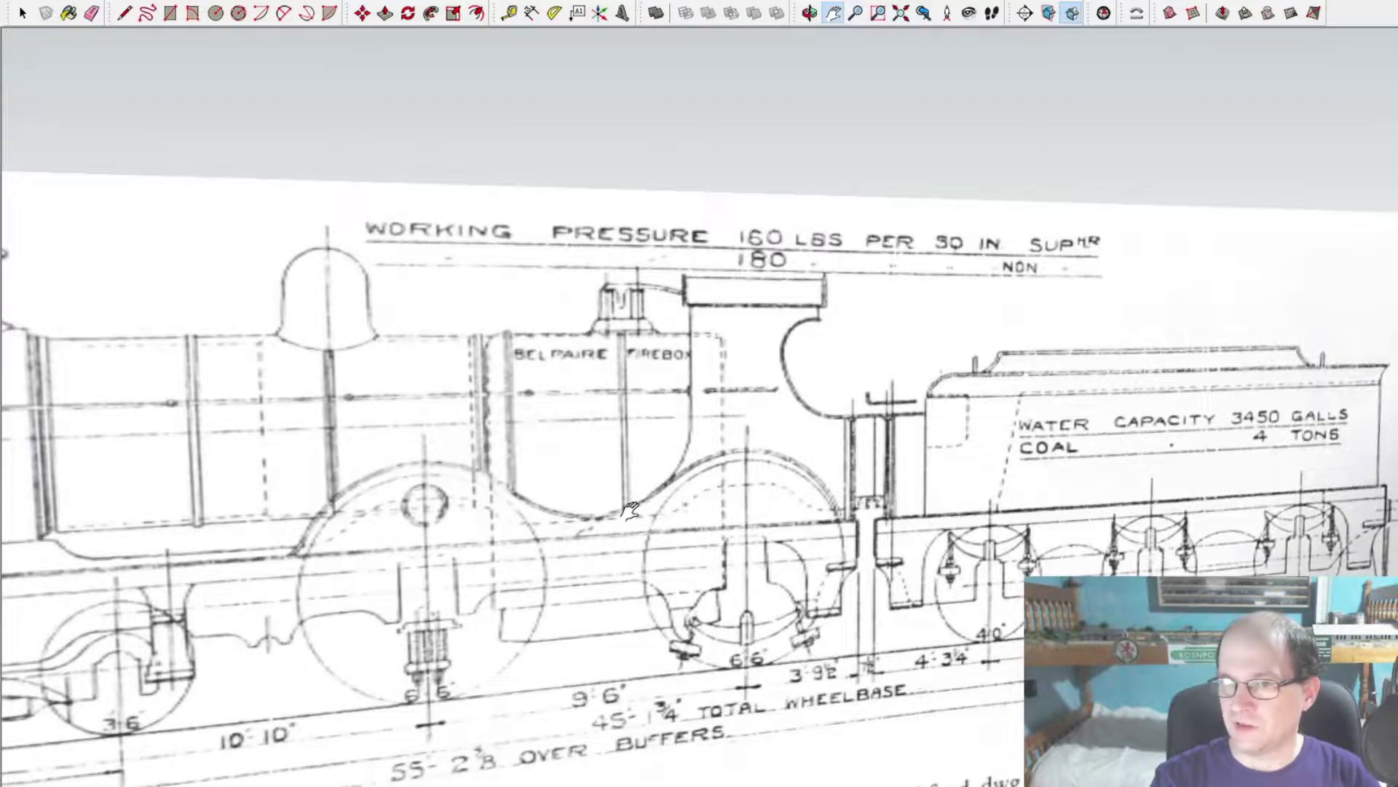
scroll(628, 509, down, 2)
scroll(668, 519, up, 2)
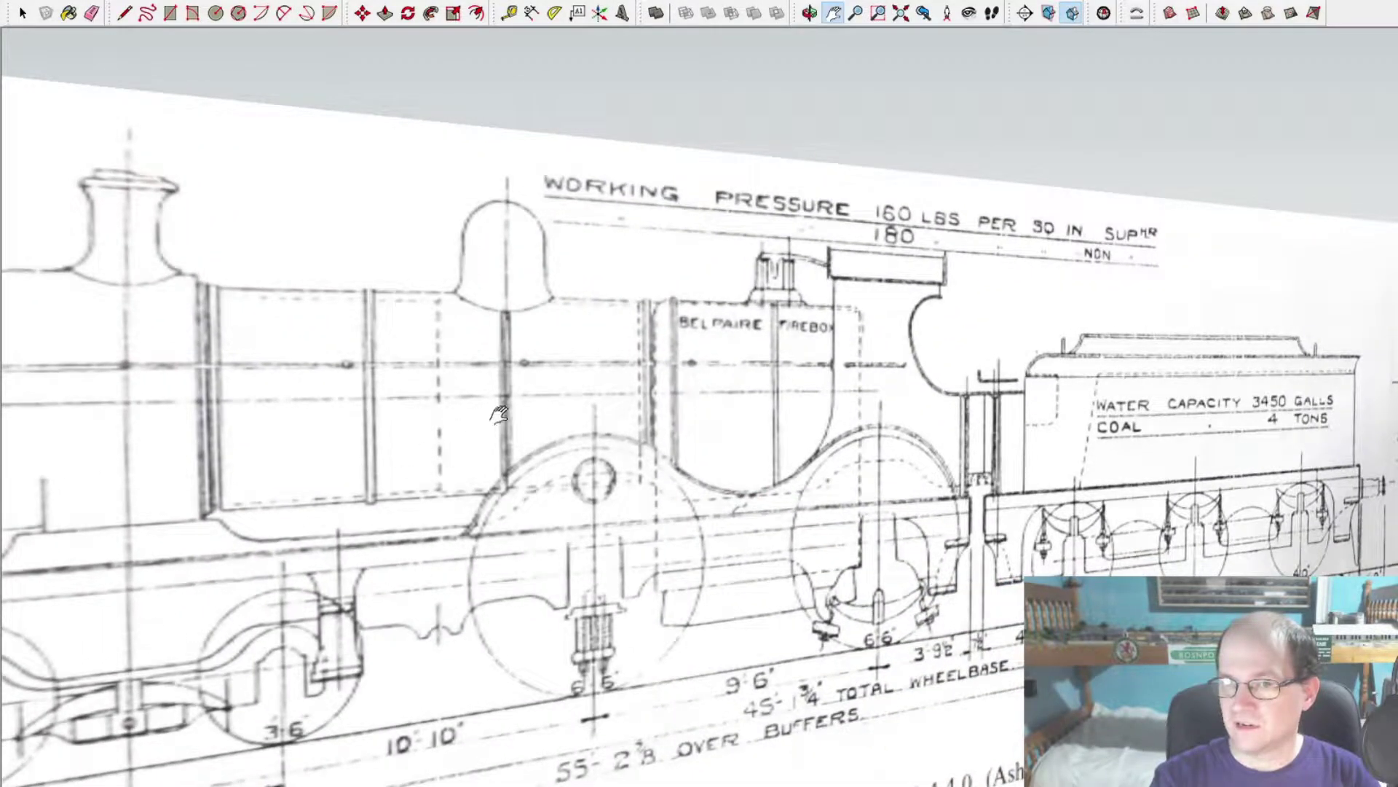
scroll(498, 414, down, 3)
middle_drag(1098, 430, 831, 462)
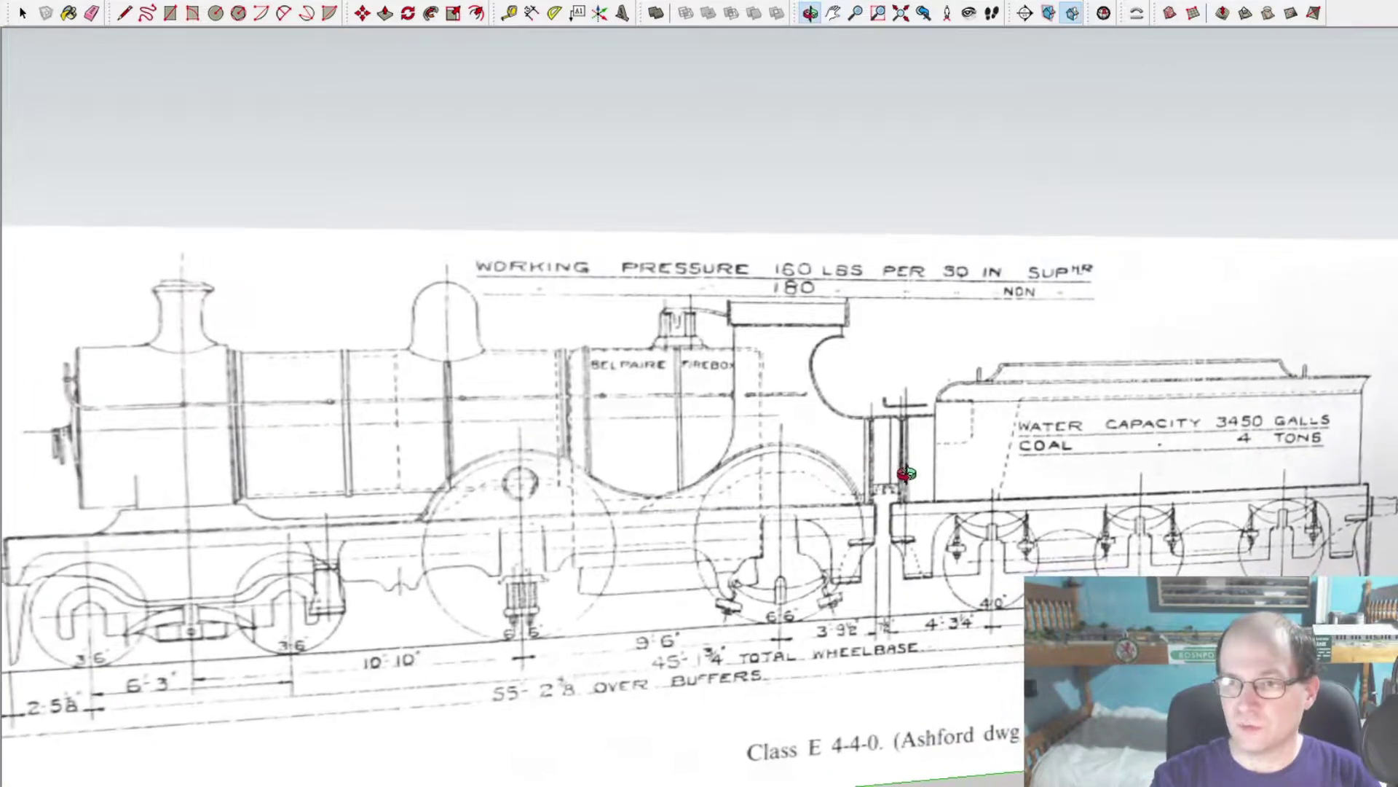
mouse_move(830, 462)
mouse_down()
mouse_move(1158, 464)
mouse_move(1190, 446)
mouse_up()
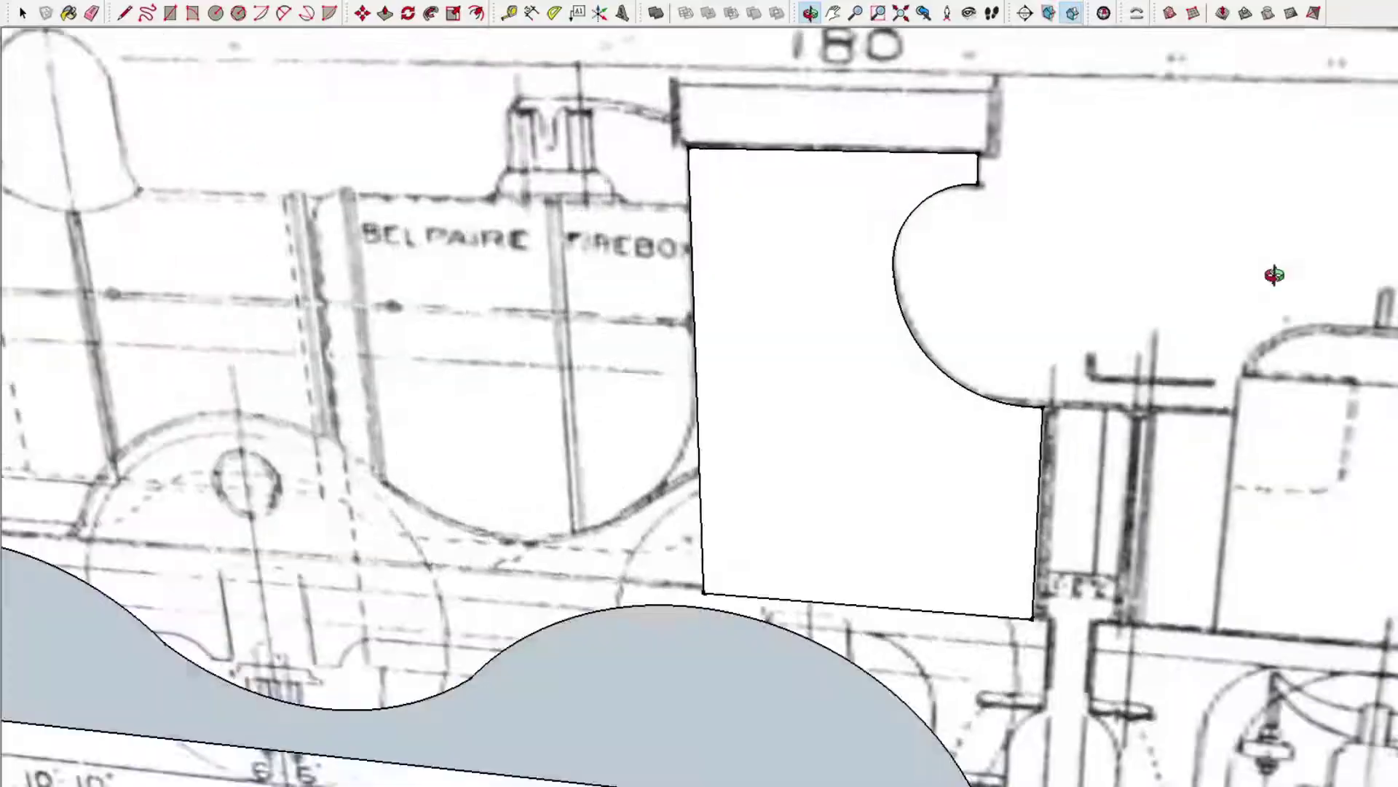
- Close the cab side's curved cutout edge and push/pull the face into a thick slab
mouse_move(1273, 272)
middle_down()
mouse_move(1264, 312)
mouse_move(754, 519)
middle_up()
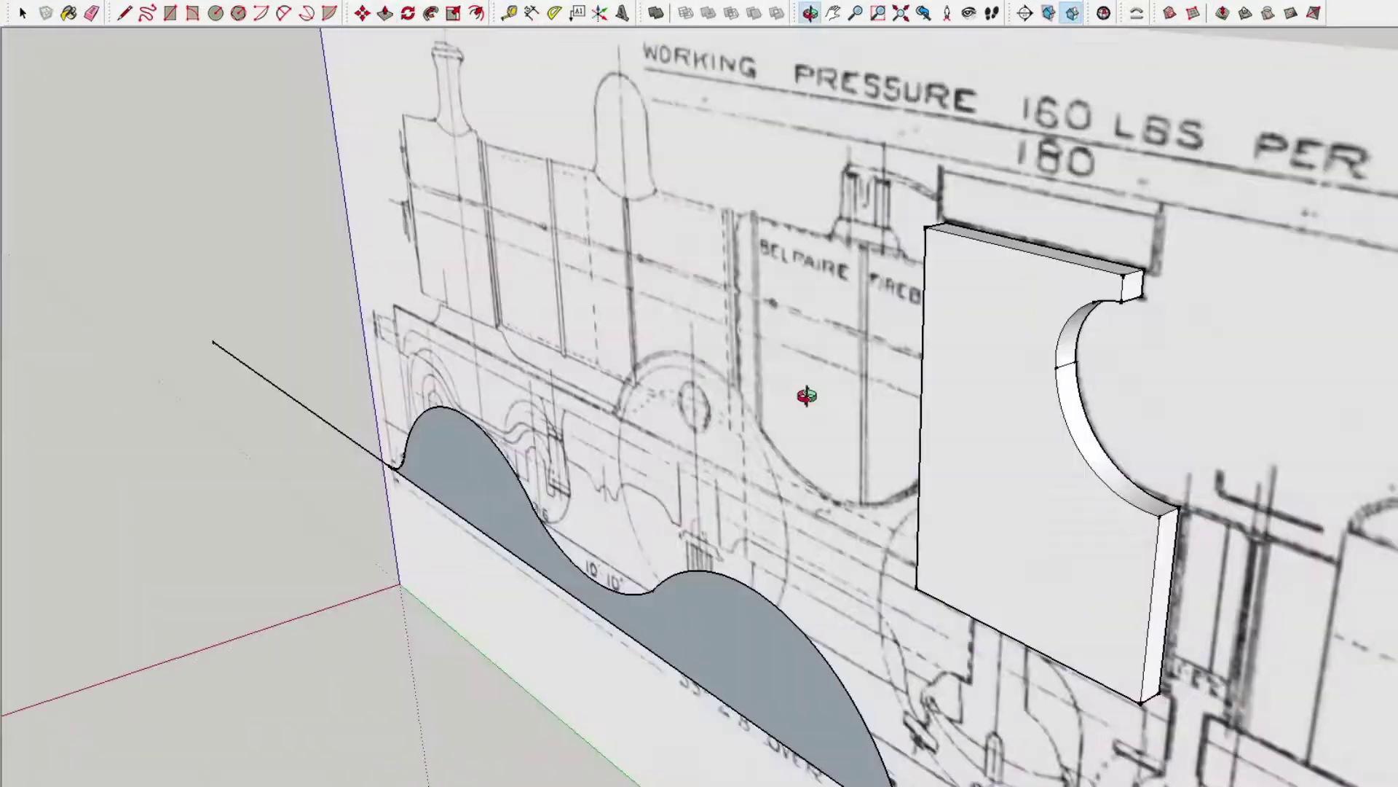
mouse_move(805, 396)
middle_down()
mouse_move(771, 580)
mouse_move(997, 601)
middle_up()
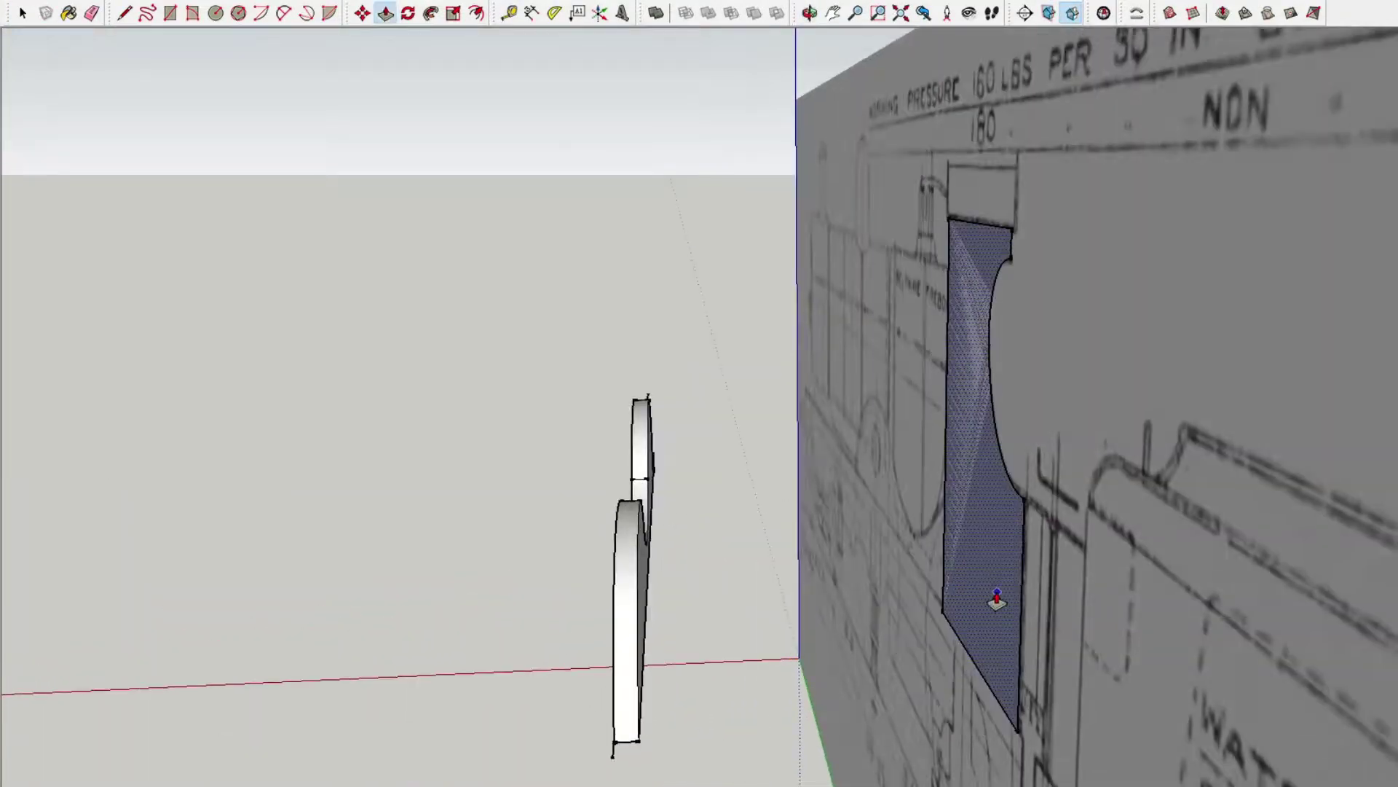
drag(997, 601, 976, 593)
mouse_move(977, 592)
middle_down()
mouse_move(706, 566)
mouse_move(1011, 584)
middle_up()
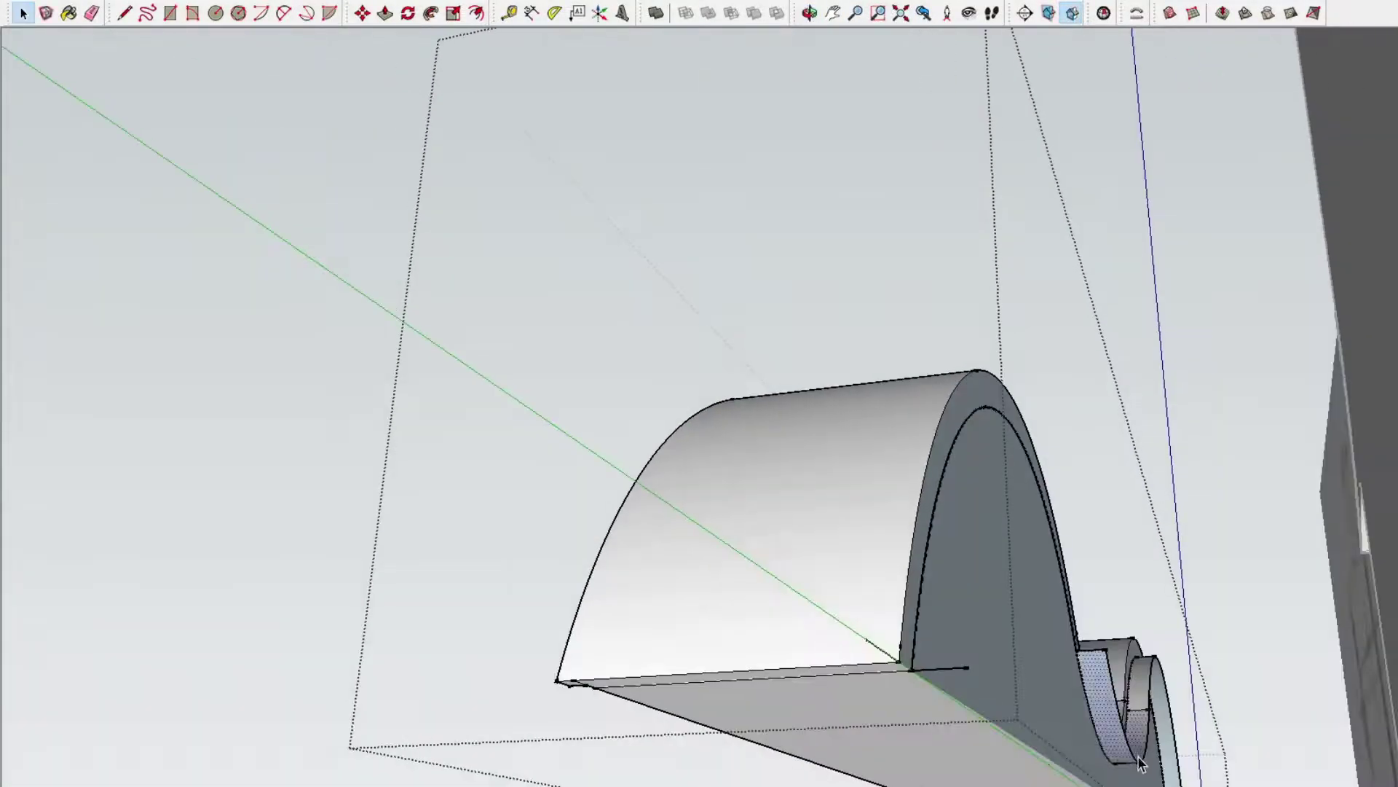
- Orbit from eye level beside the cab to a close-up of the cab front
middle_drag(1140, 764, 956, 676)
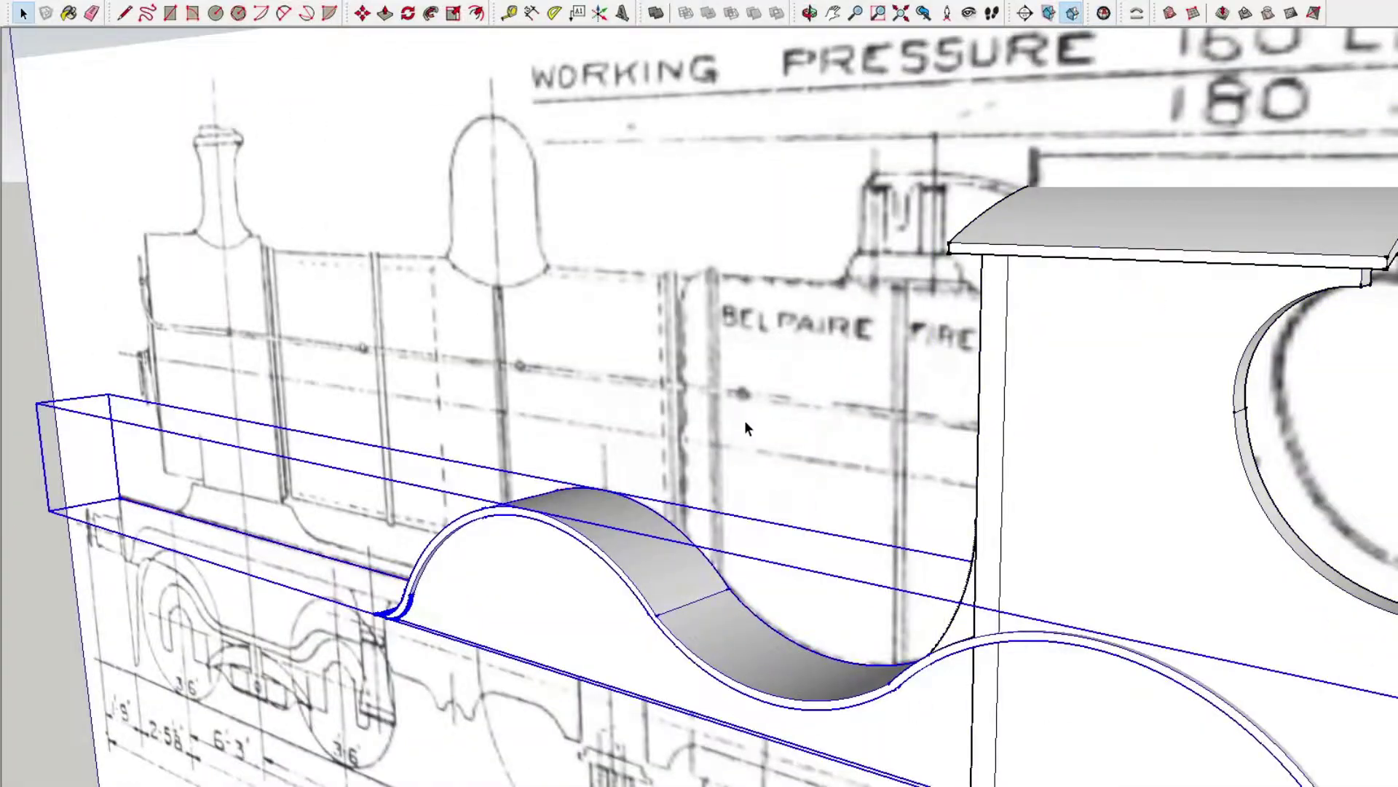
middle_drag(746, 428, 883, 362)
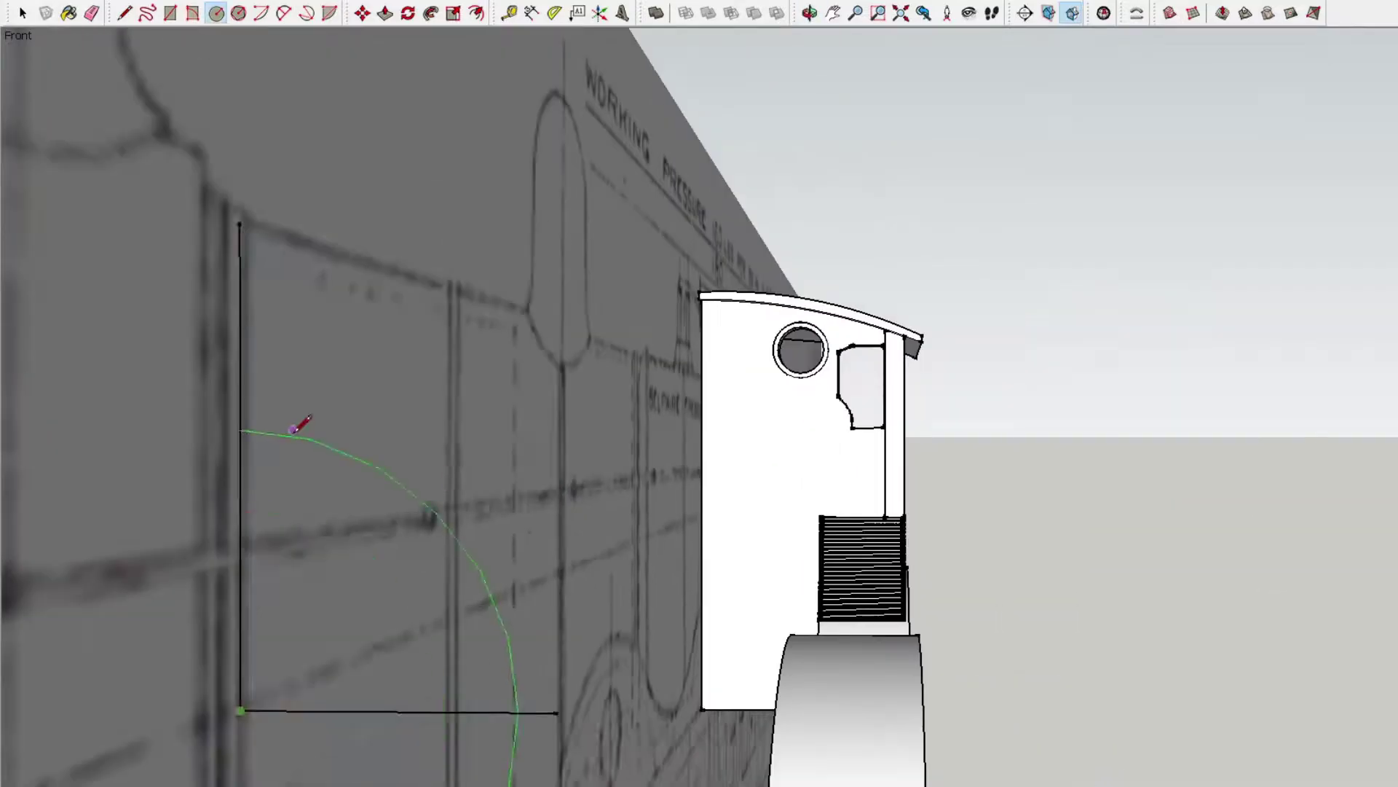
middle_drag(293, 429, 605, 615)
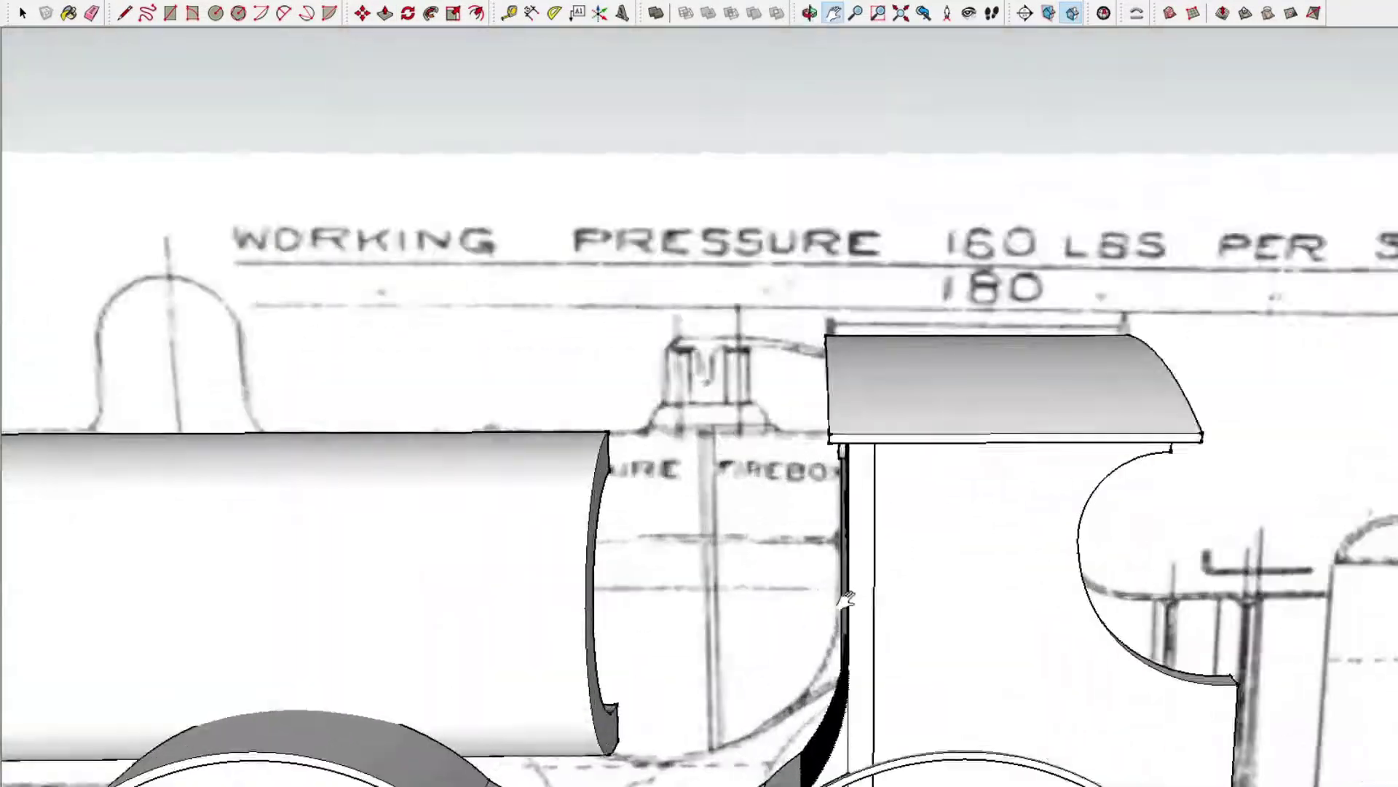
- Inspect the cab roof and the boiler-to-firebox joint from several angles
key(r)
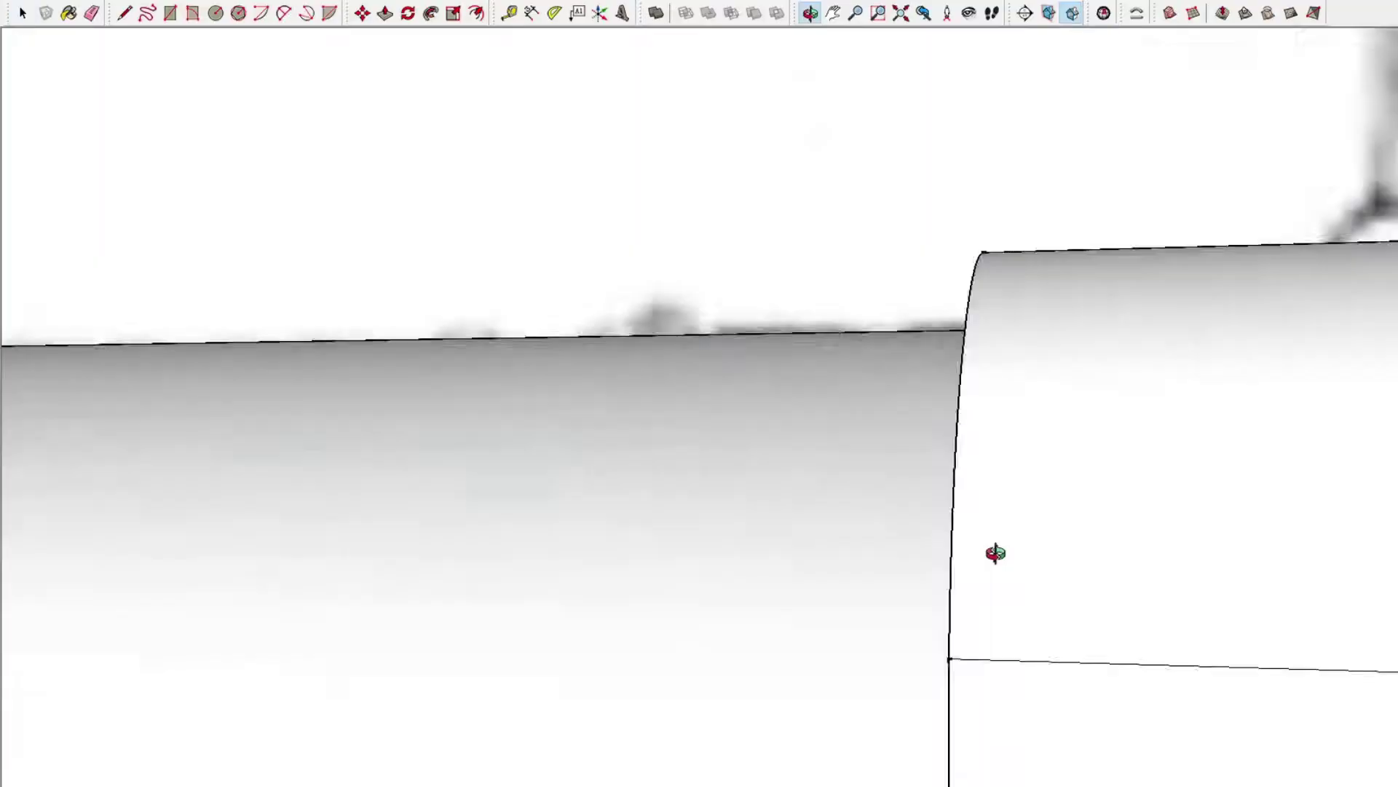
mouse_move(994, 553)
mouse_down()
mouse_move(1274, 275)
mouse_move(1184, 531)
mouse_up()
middle_drag(477, 161, 501, 97)
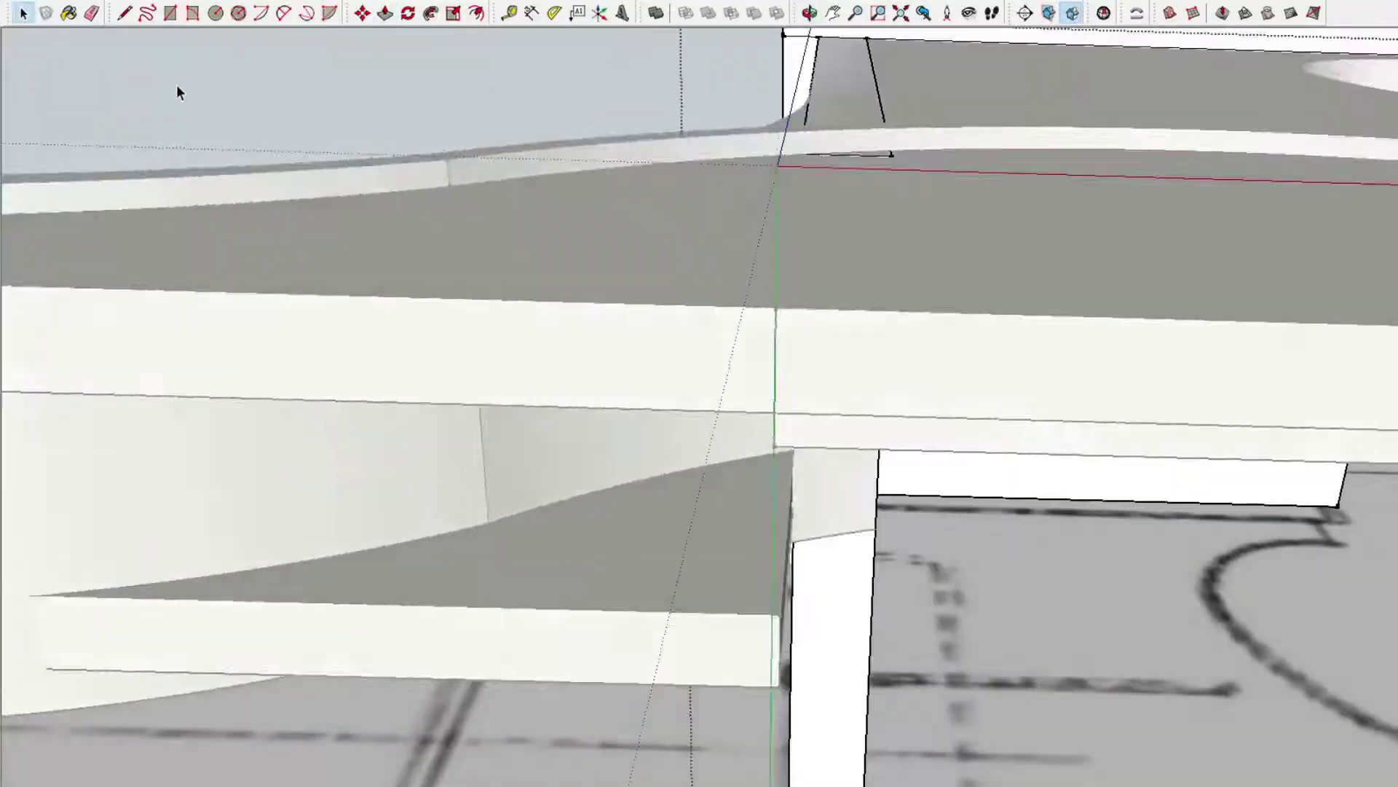
key(l)
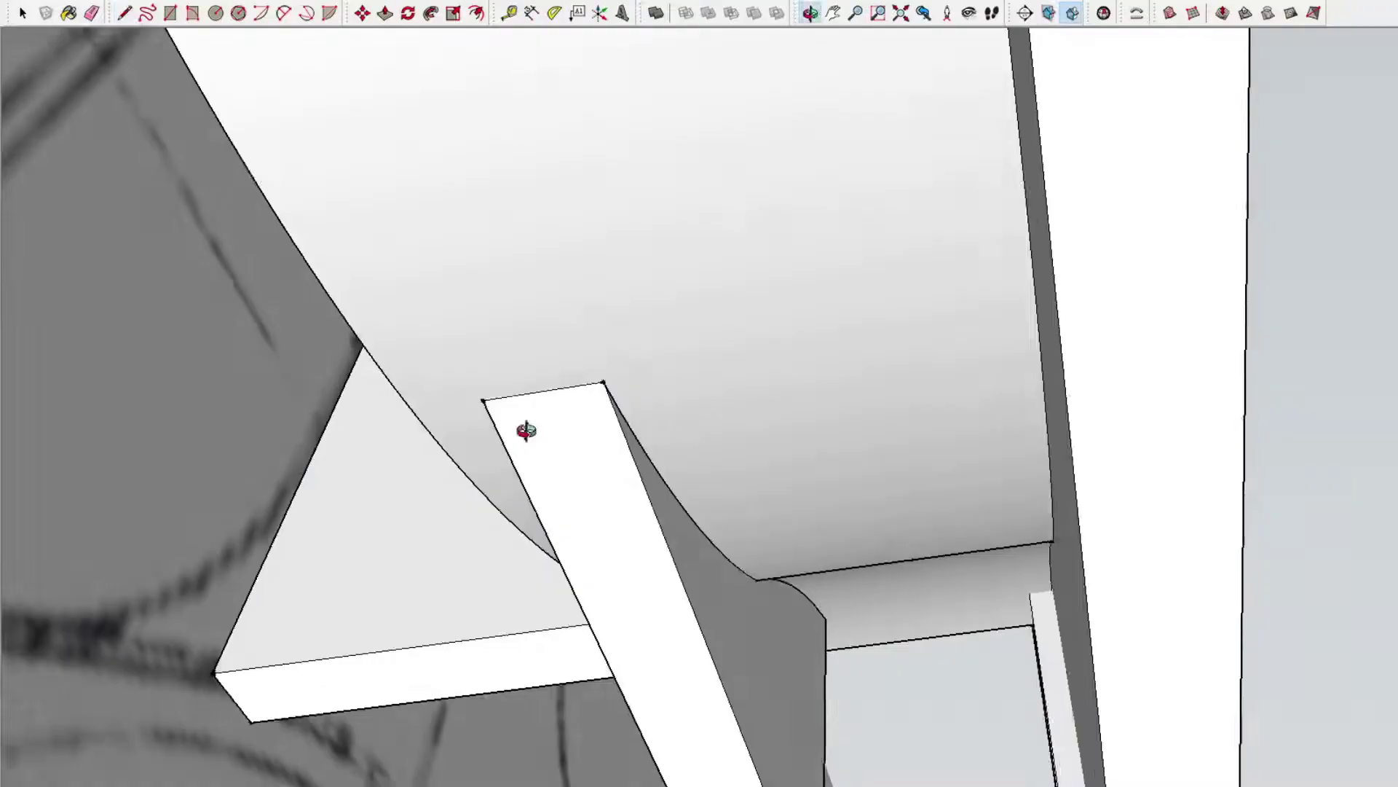
mouse_move(526, 430)
middle_down()
mouse_move(827, 659)
mouse_move(785, 591)
middle_up()
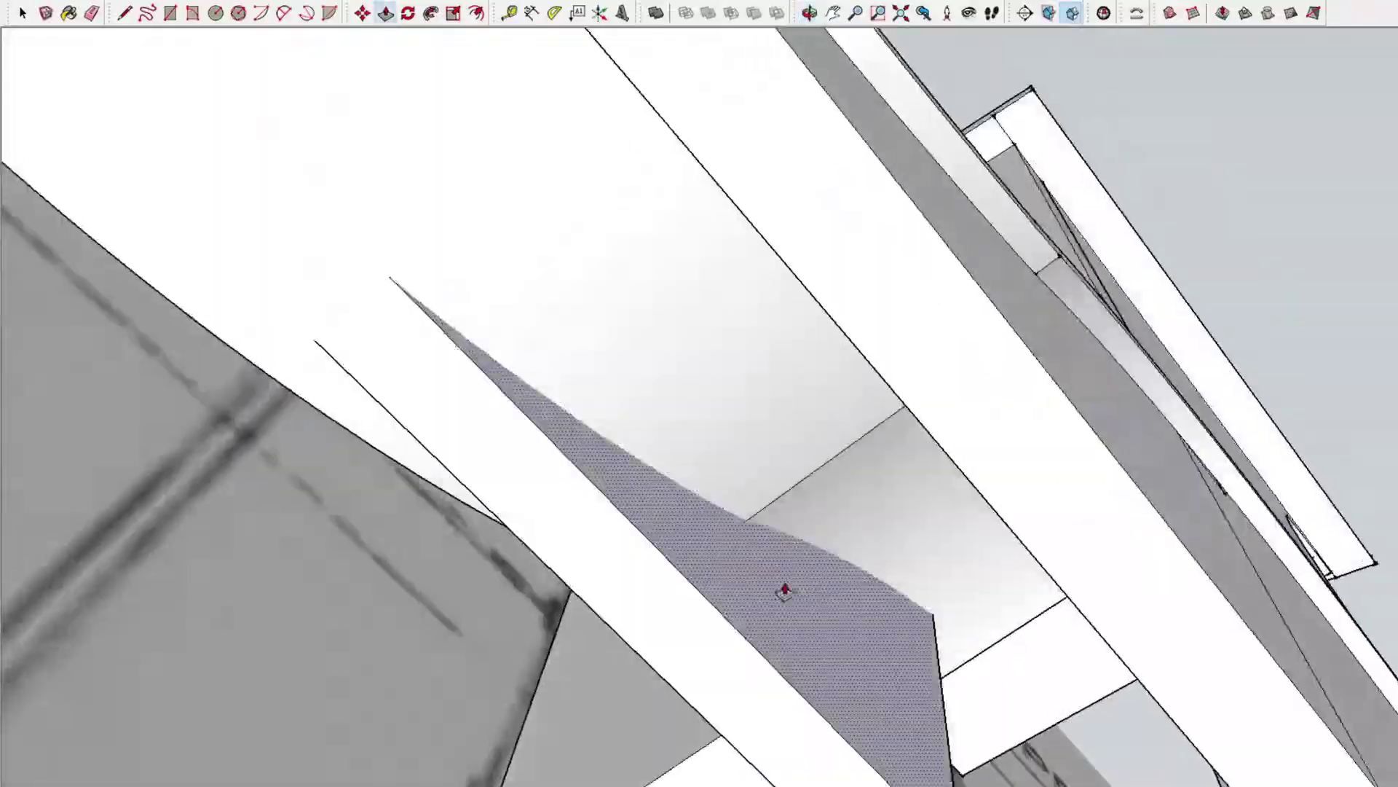
middle_drag(460, 254, 852, 569)
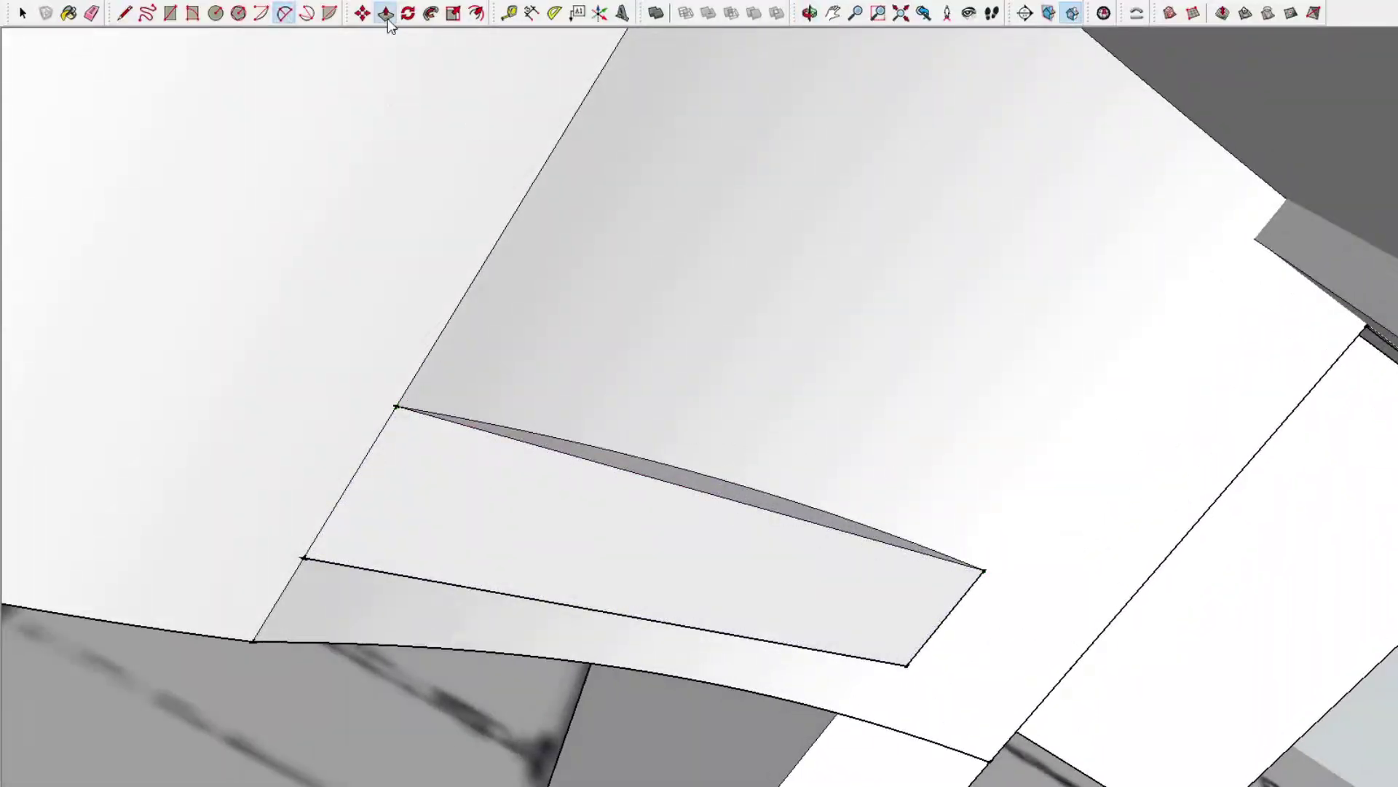
mouse_move(390, 21)
middle_down()
mouse_move(1321, 570)
mouse_move(263, 37)
middle_up()
scroll(1036, 213, down, 2)
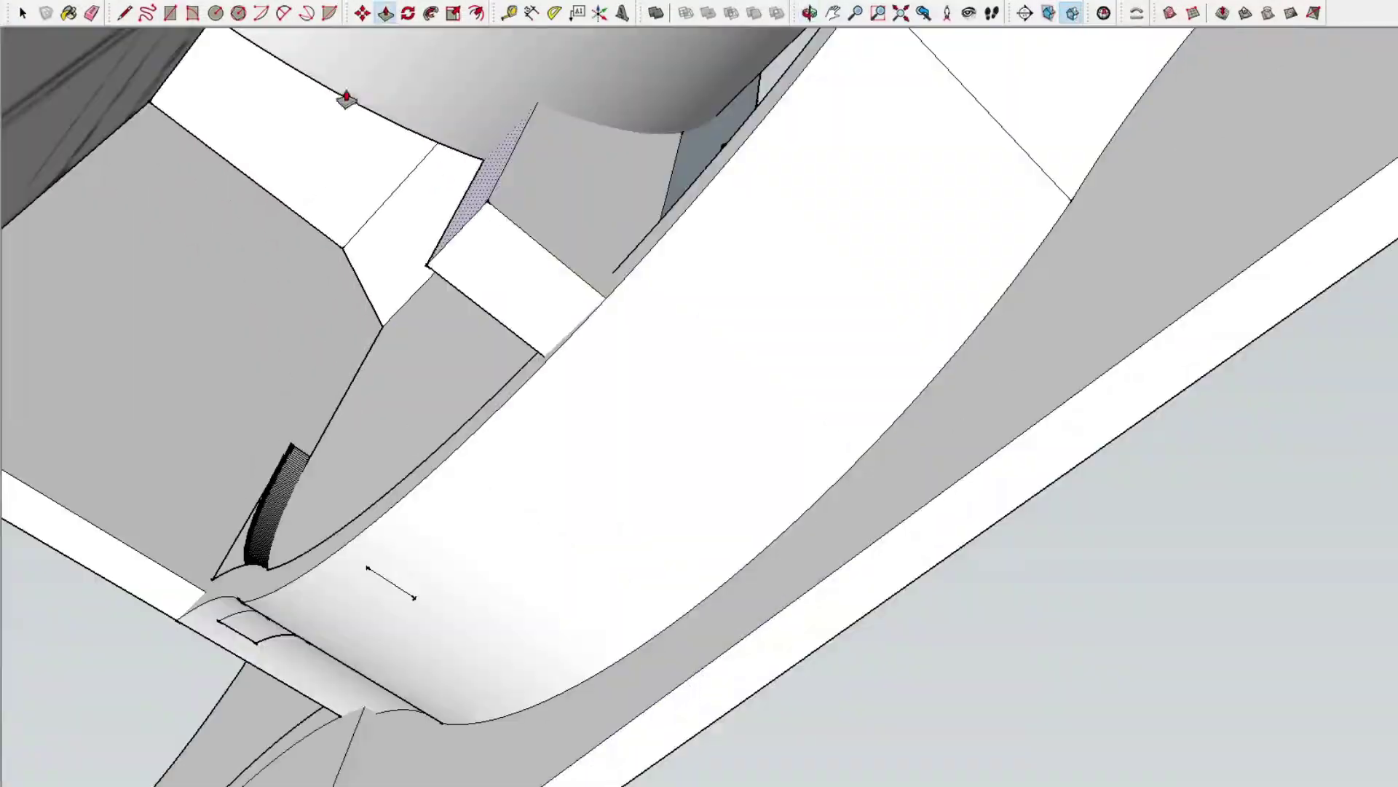
middle_drag(1173, 333, 736, 525)
- Select the firebox's curved top ring face and start a rectangle at the wall corner
key(space)
click(735, 525)
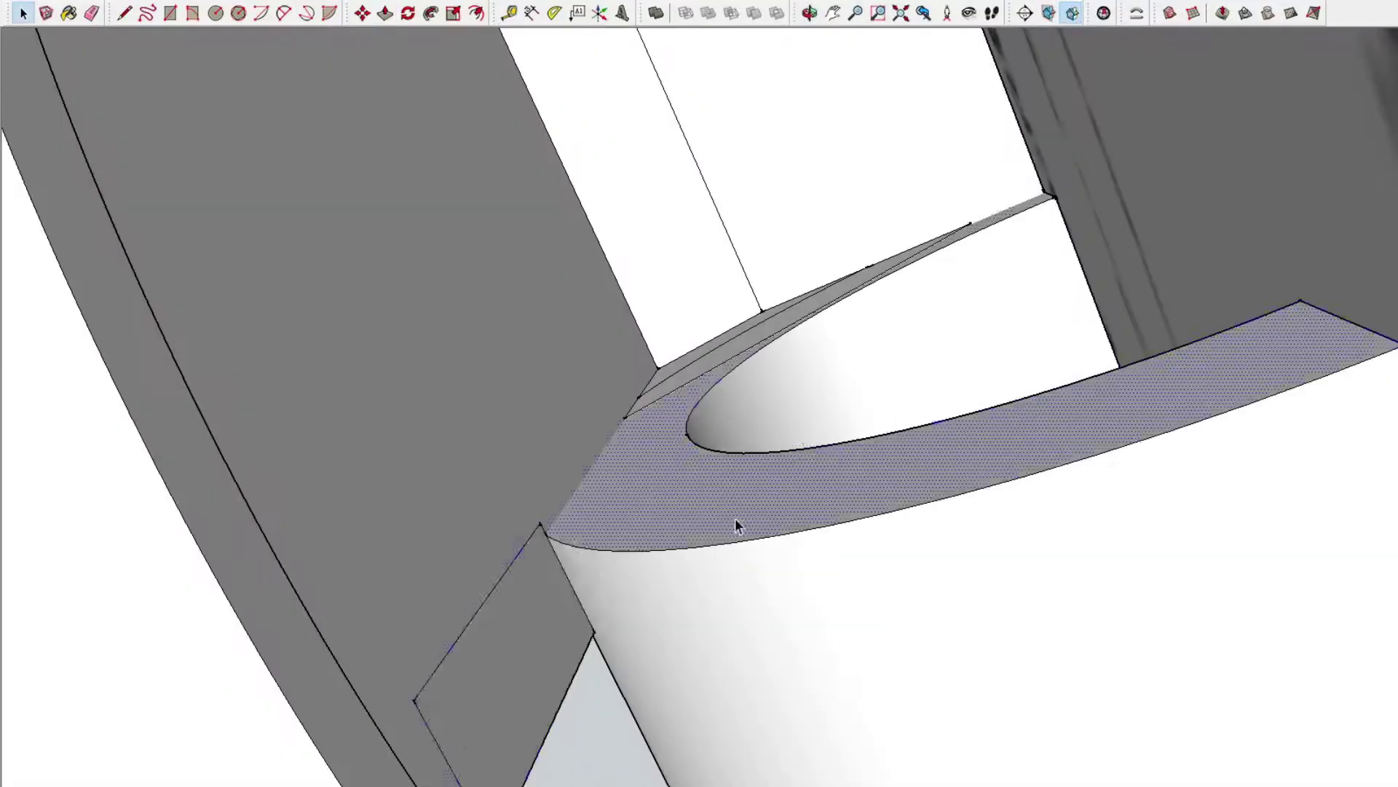
middle_drag(597, 392, 458, 382)
key(l)
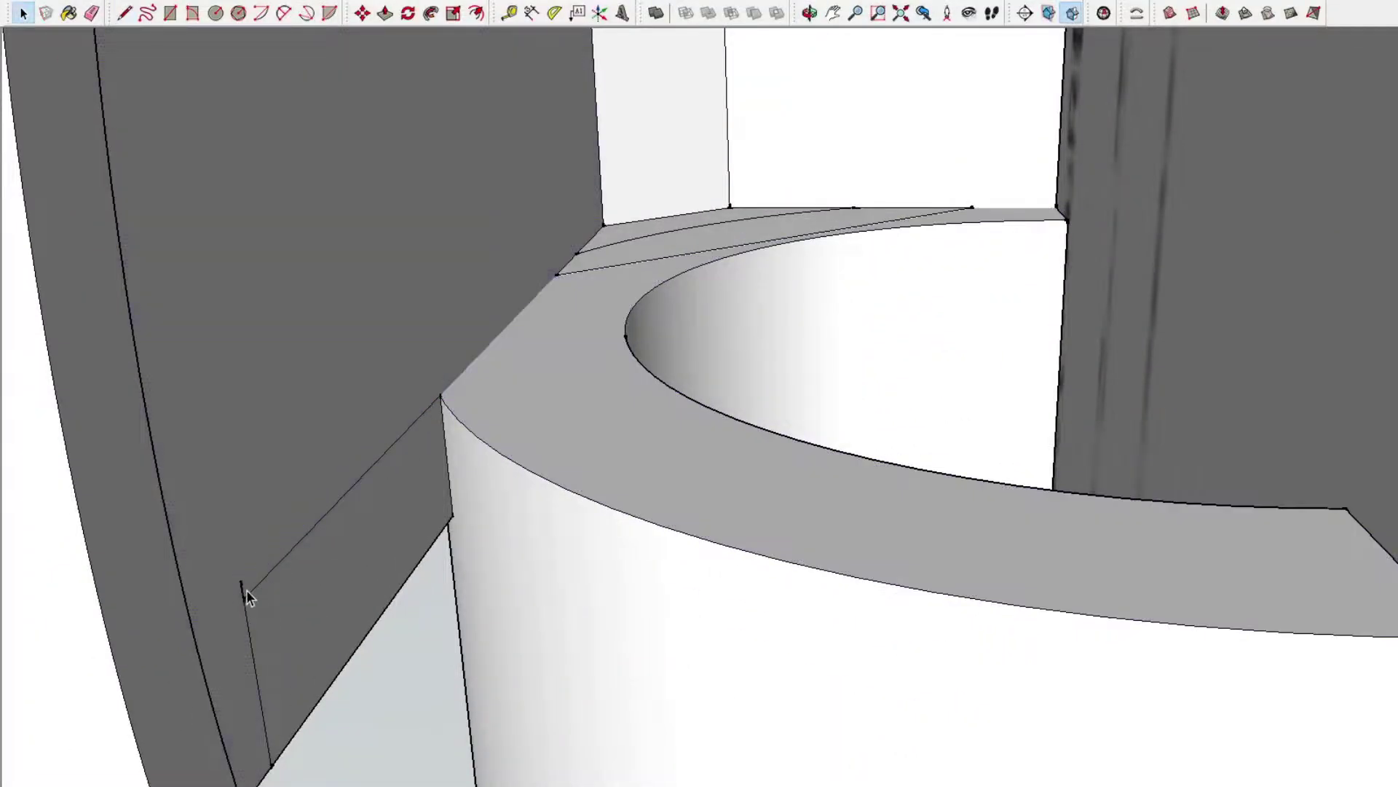
middle_drag(248, 598, 388, 58)
key(p)
middle_drag(1231, 325, 359, 499)
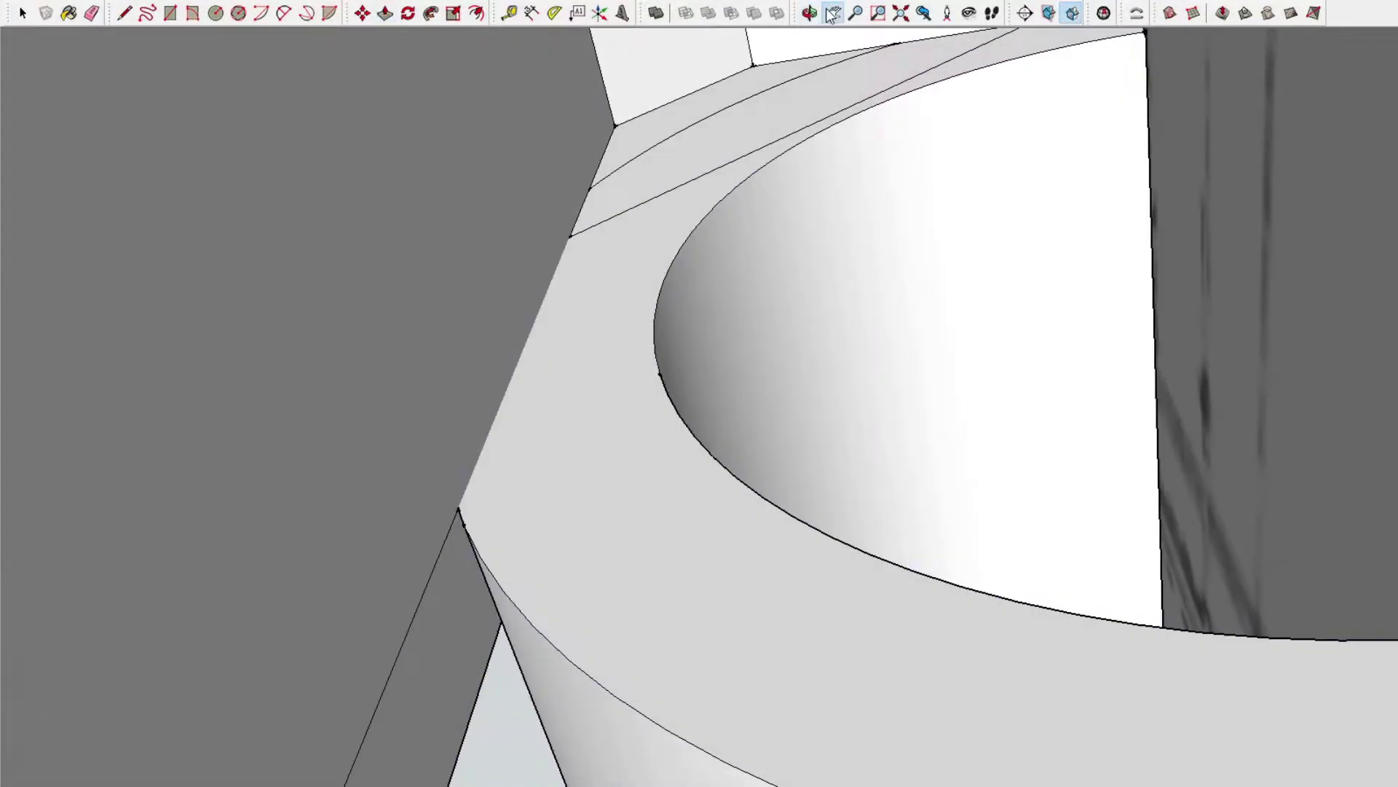
key(r)
click(783, 286)
mouse_move(93, 20)
middle_down()
mouse_move(927, 318)
mouse_move(812, 531)
mouse_move(515, 281)
middle_up()
mouse_move(829, 633)
middle_down()
mouse_move(1224, 524)
mouse_move(944, 446)
mouse_move(874, 515)
mouse_move(838, 473)
middle_up()
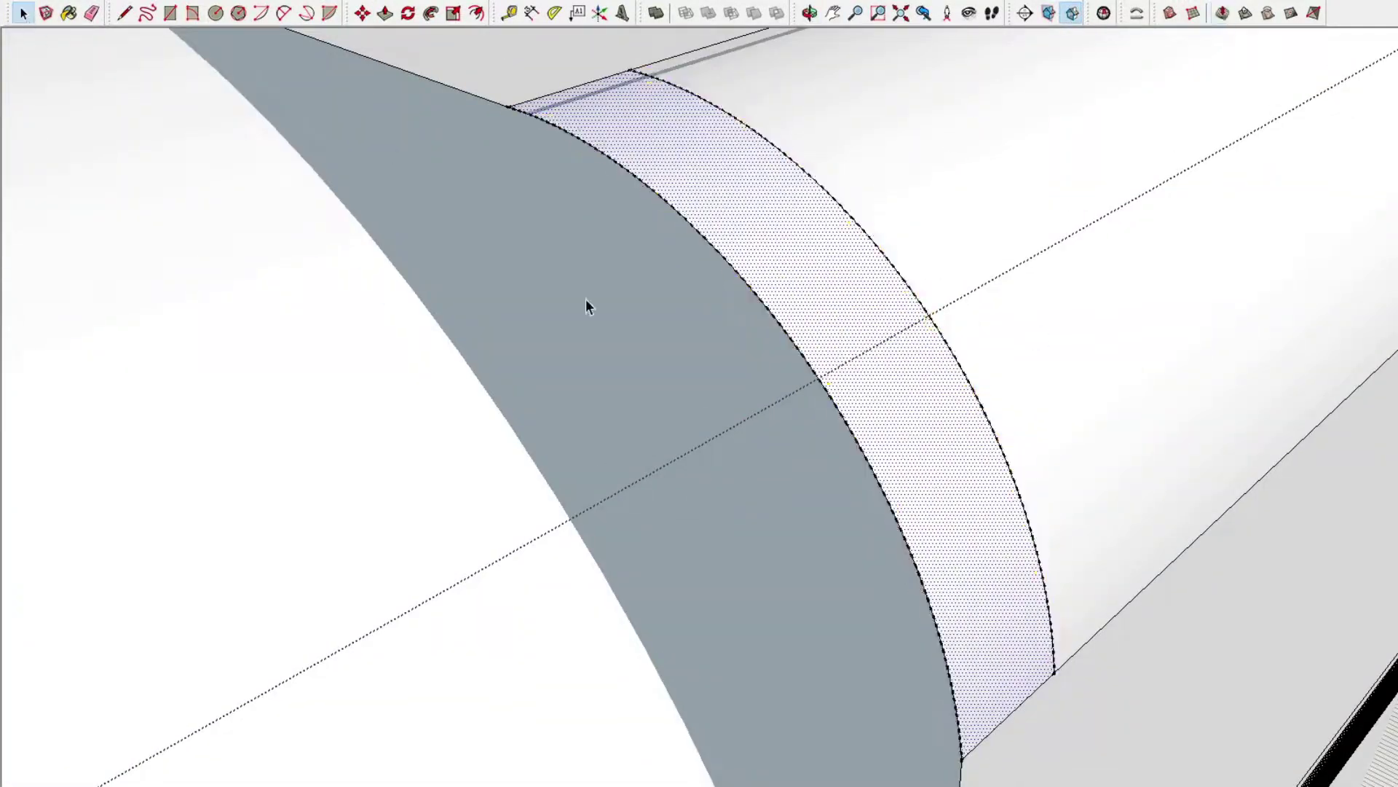
- Check the curved firebox strip against the cab wall and frame the whole boiler
middle_drag(1103, 490, 849, 199)
middle_drag(612, 157, 712, 187)
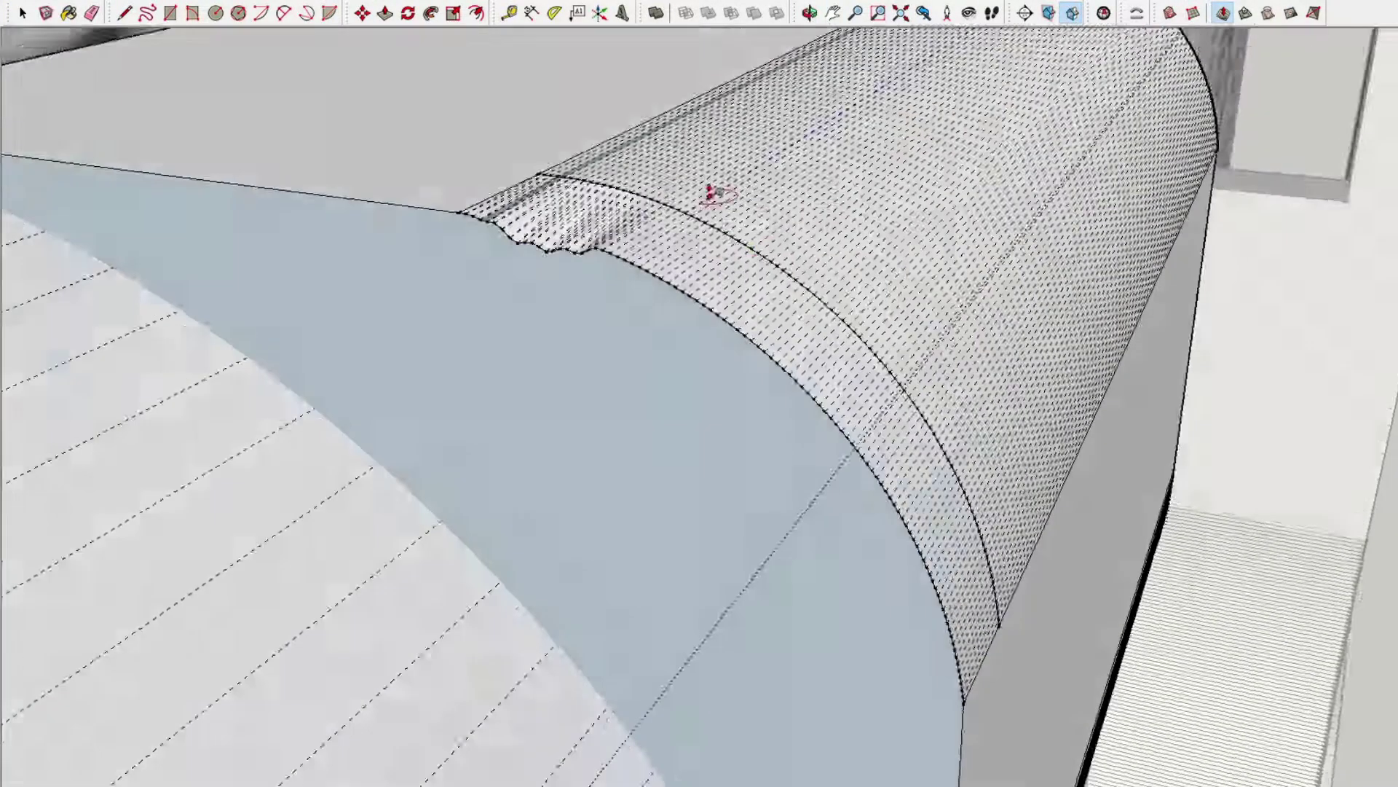
middle_drag(566, 293, 733, 309)
scroll(734, 309, up, 3)
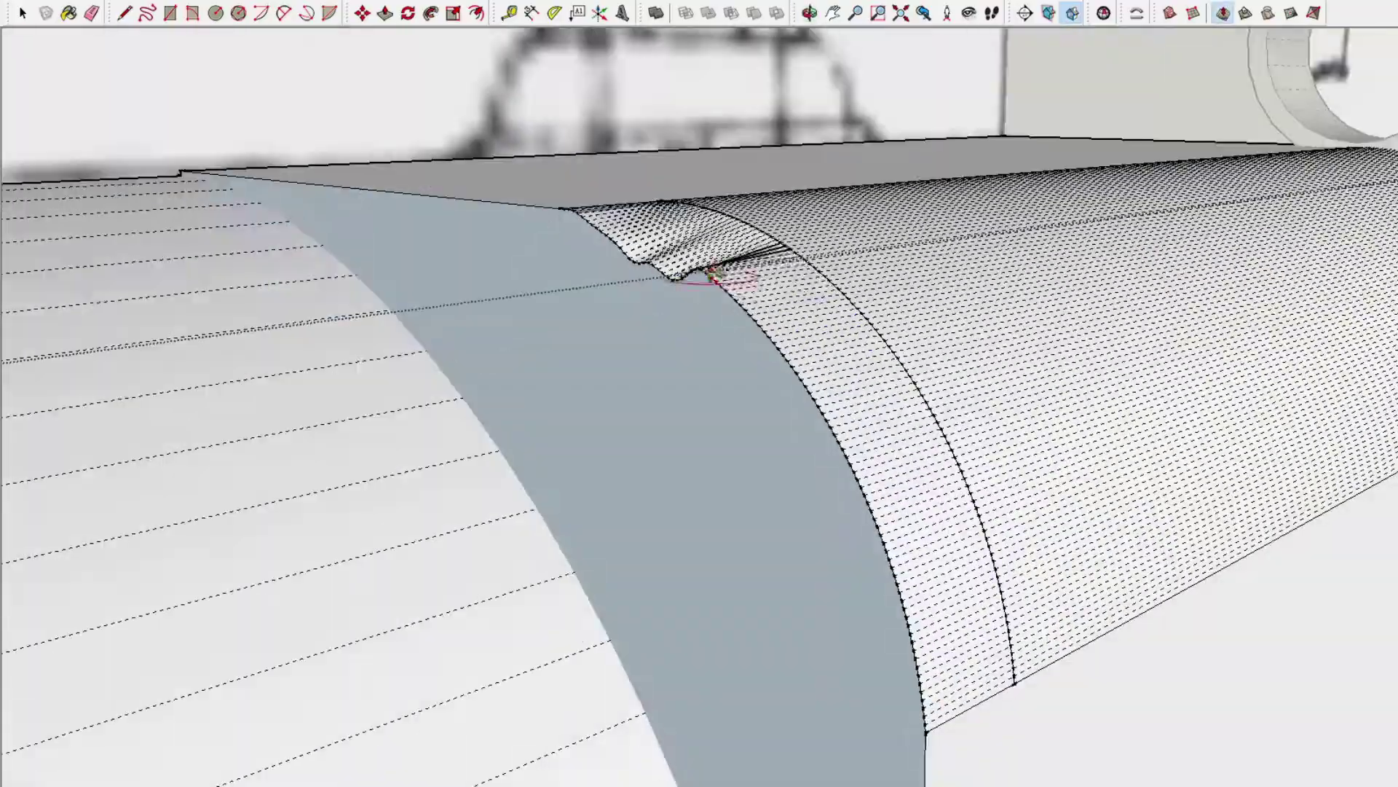
middle_drag(818, 432, 994, 626)
middle_drag(739, 283, 919, 508)
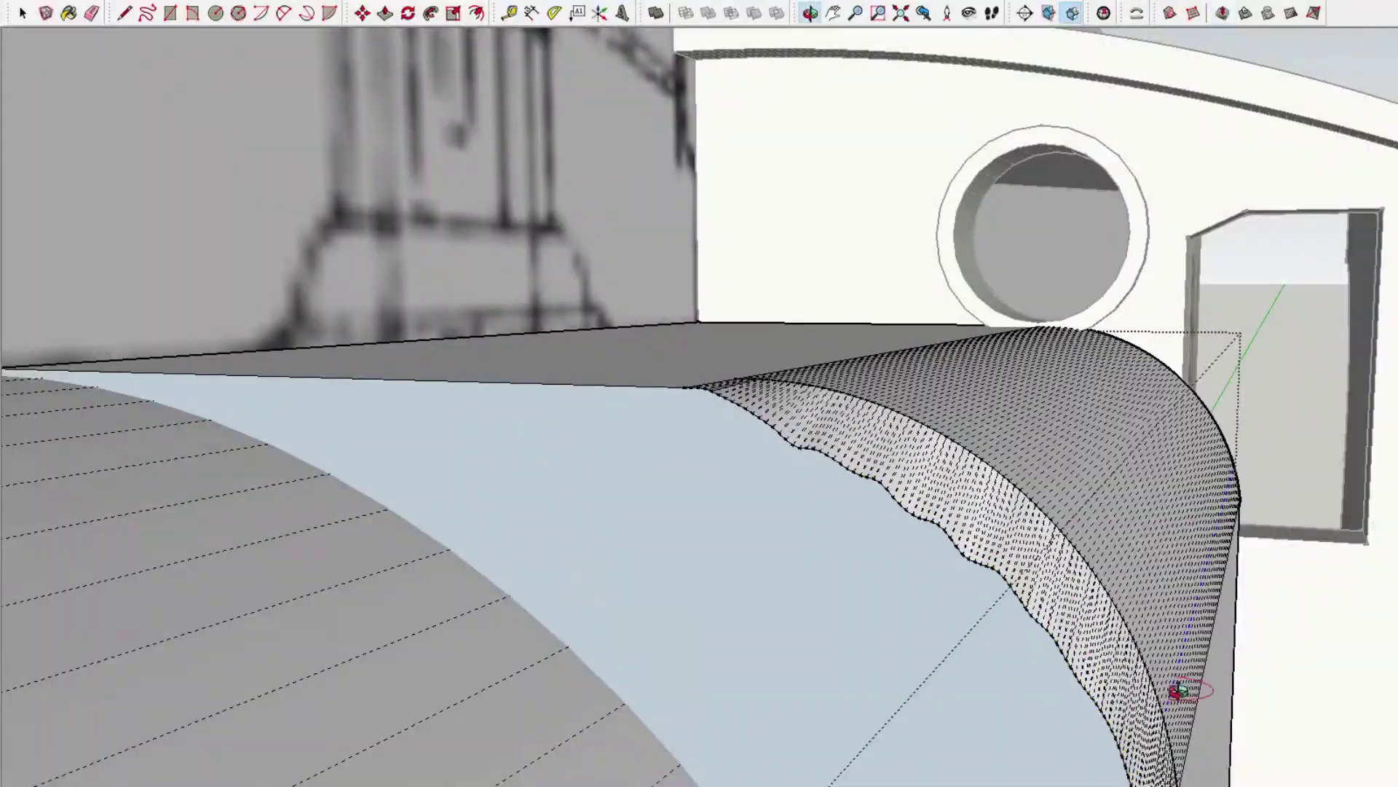
mouse_move(1180, 690)
middle_down()
mouse_move(836, 487)
mouse_move(960, 355)
middle_up()
middle_drag(1093, 464, 1179, 397)
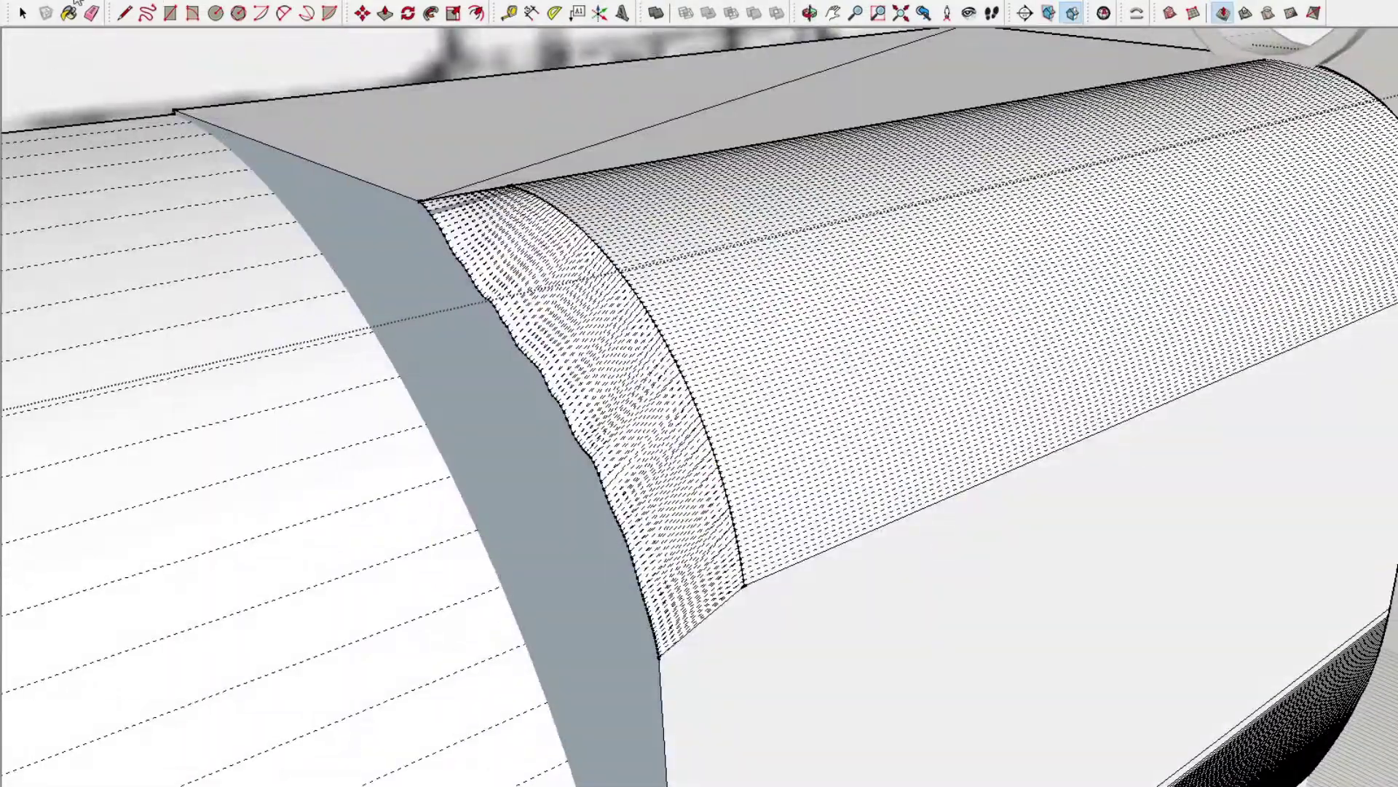
key(m)
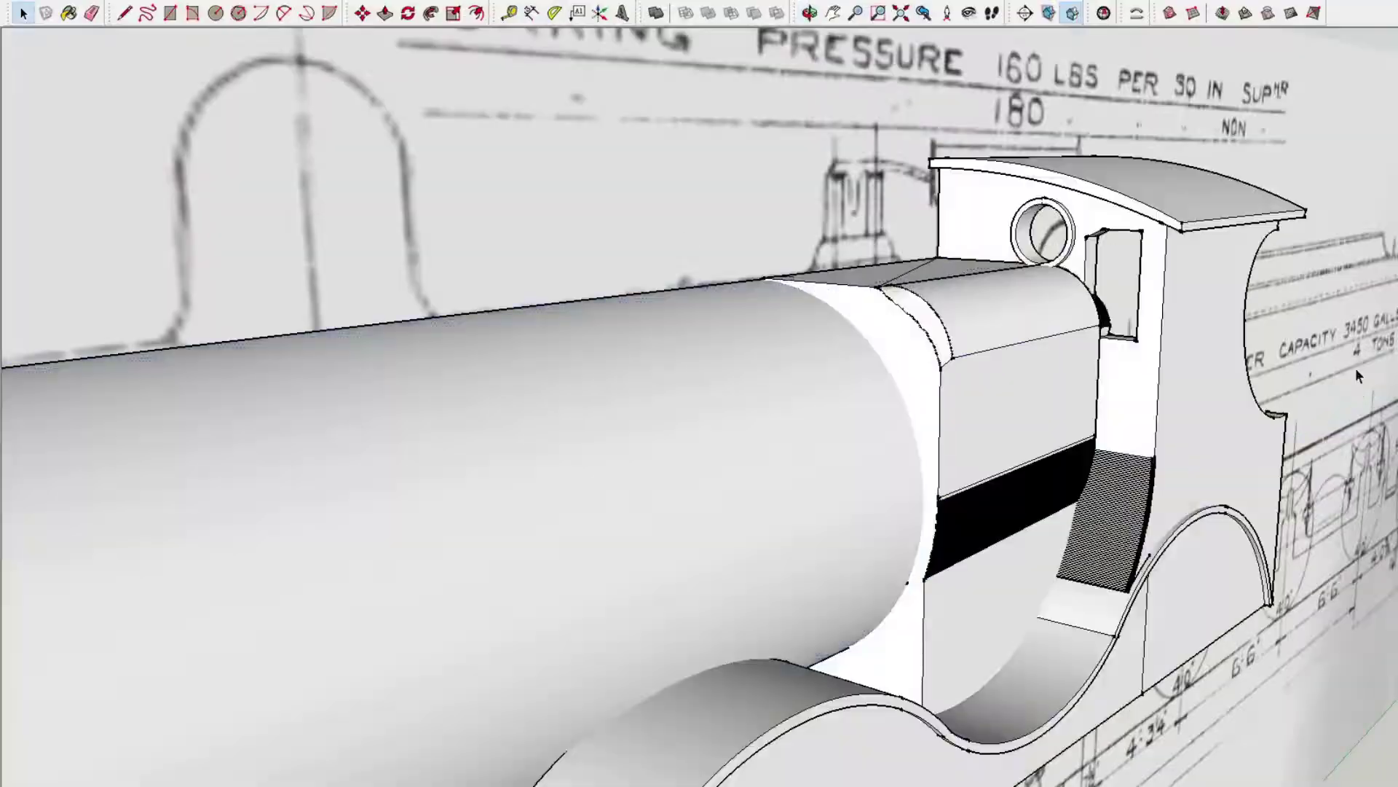
shift+middle_drag(1356, 376, 1384, 407)
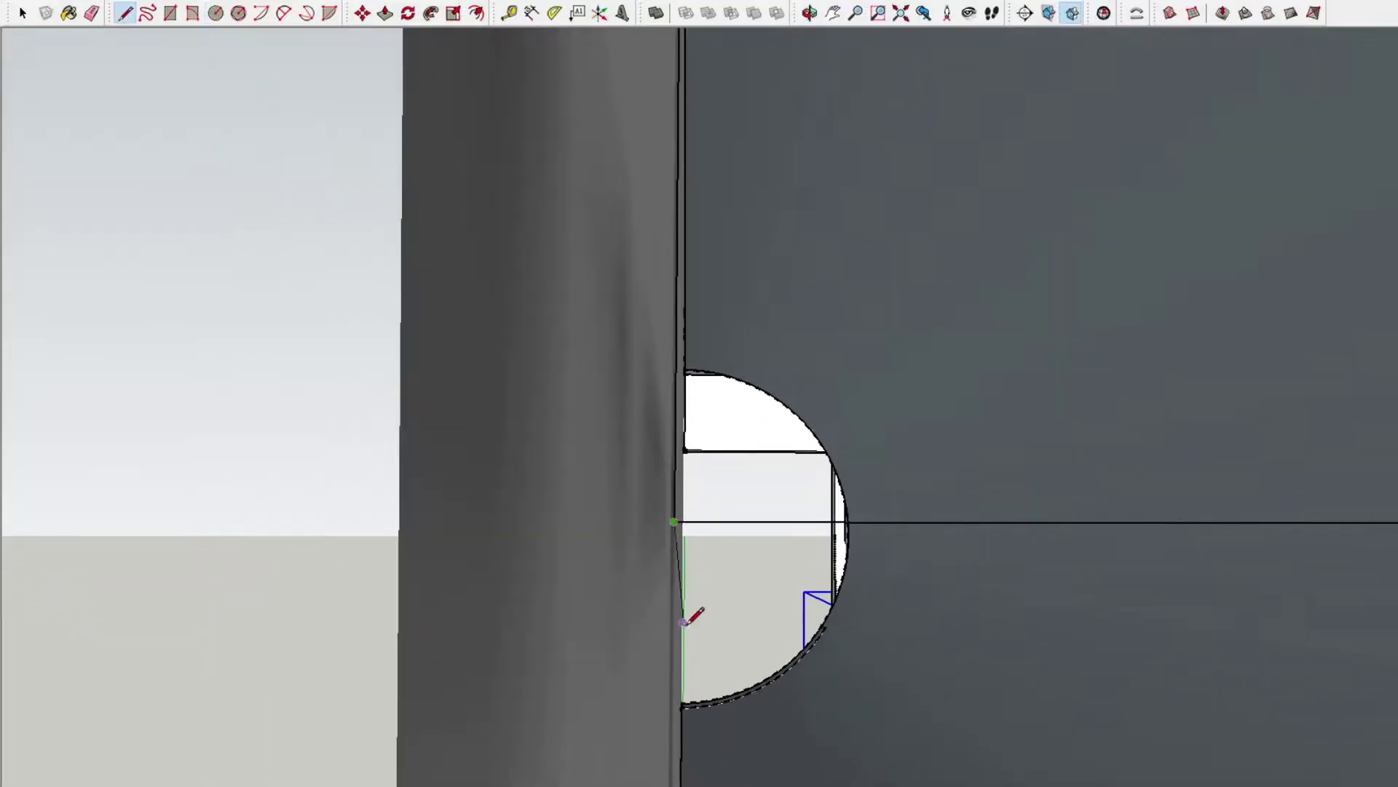
- Draw a line and circle across the boiler opening to form a thin band ring
middle_drag(692, 618, 1036, 352)
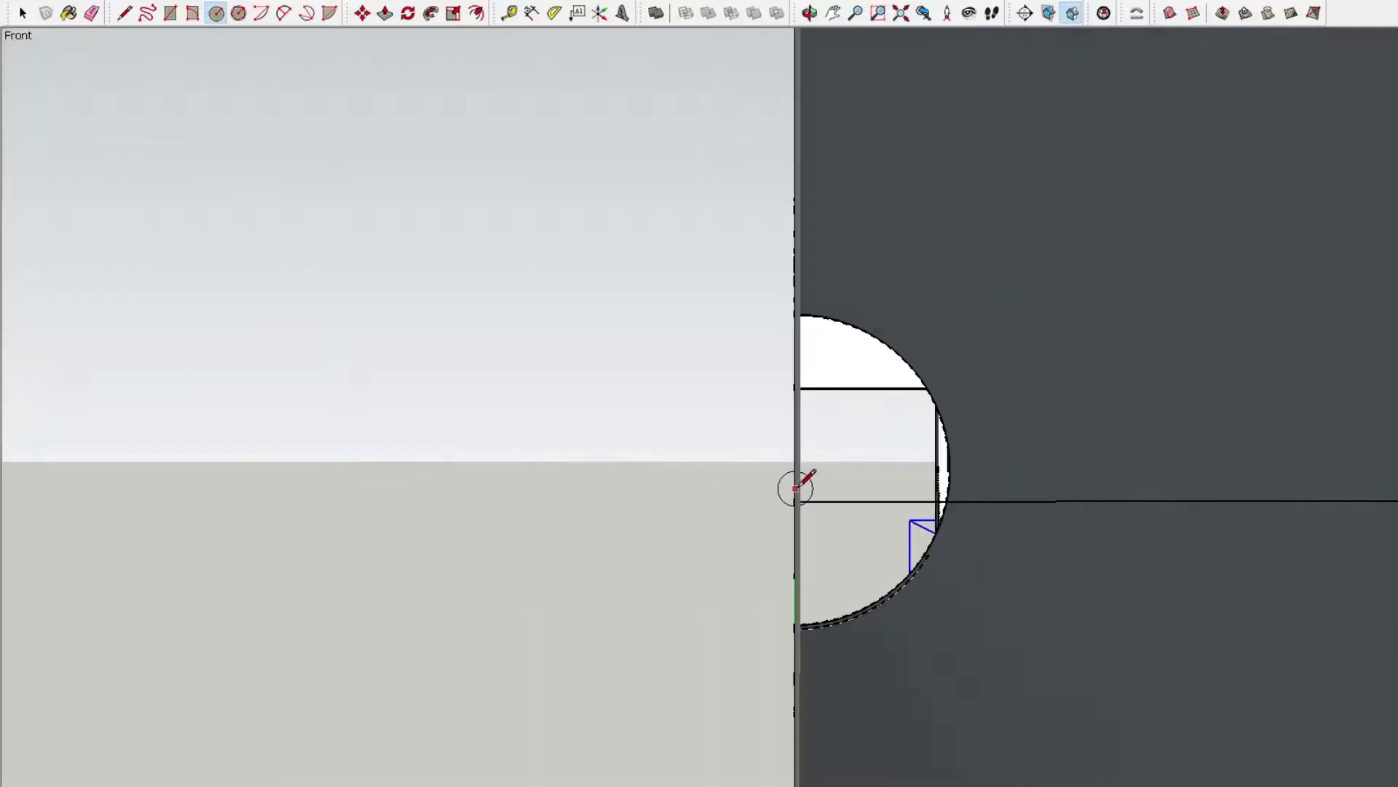
middle_drag(1016, 486, 716, 523)
middle_drag(936, 504, 378, 136)
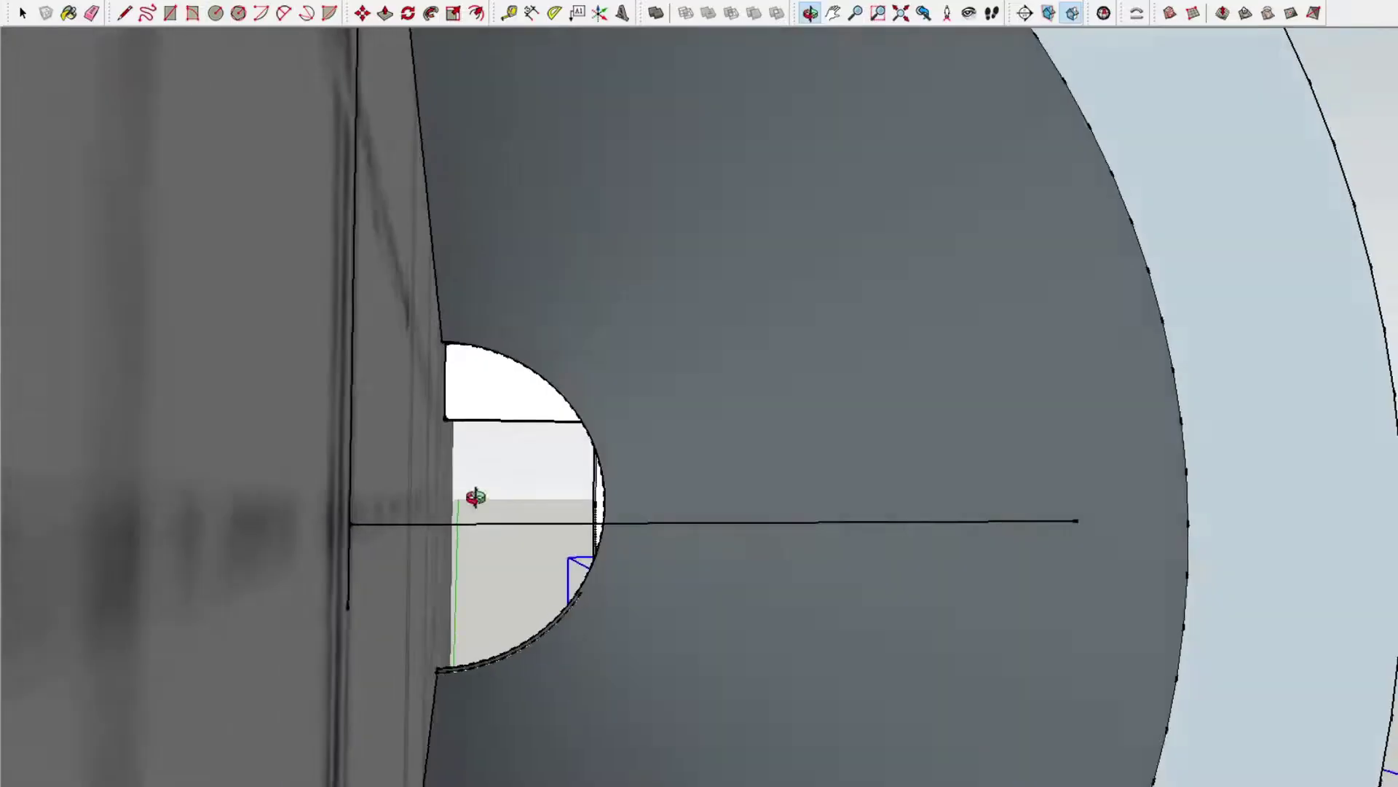
key(l)
click(741, 501)
key(c)
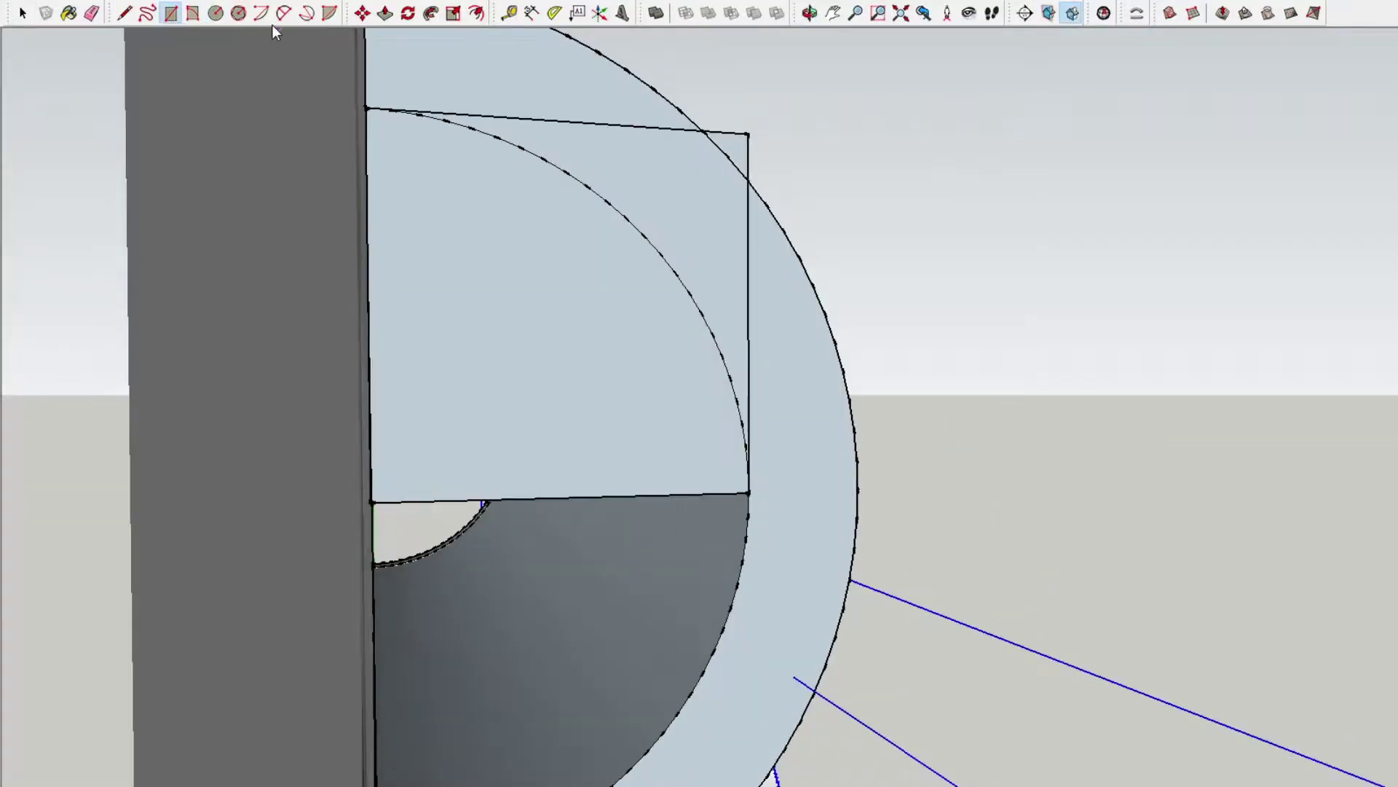
key(space)
mouse_move(276, 32)
middle_down()
mouse_move(321, 100)
mouse_move(1164, 411)
middle_up()
mouse_move(528, 619)
middle_down()
mouse_move(546, 658)
mouse_move(452, 289)
mouse_move(910, 235)
middle_up()
- Close the ring group and move it along the barrel as a raised boiler band
key(m)
key(h)
scroll(582, 145, down, 5)
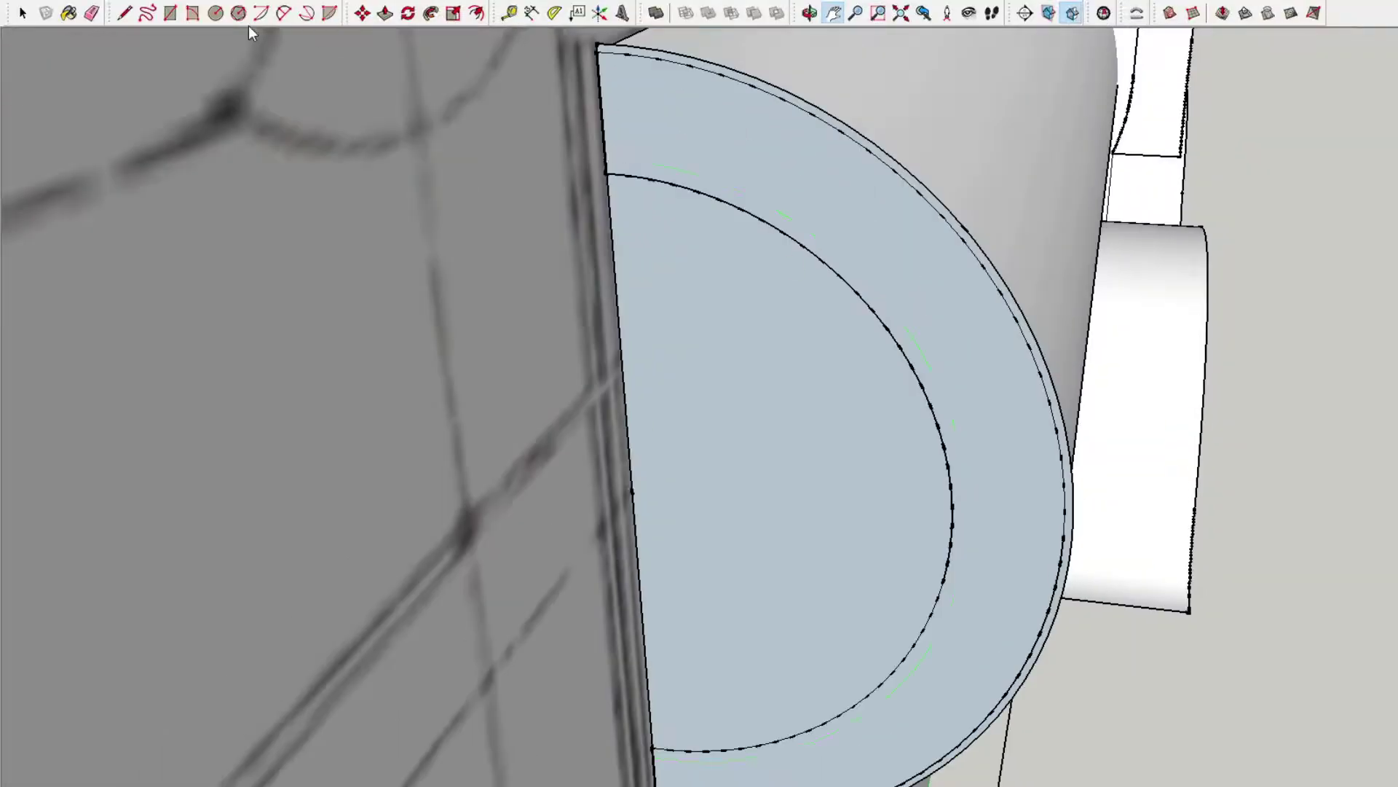
mouse_move(78, 69)
middle_down()
mouse_move(922, 474)
mouse_move(1244, 489)
mouse_move(413, 25)
middle_up()
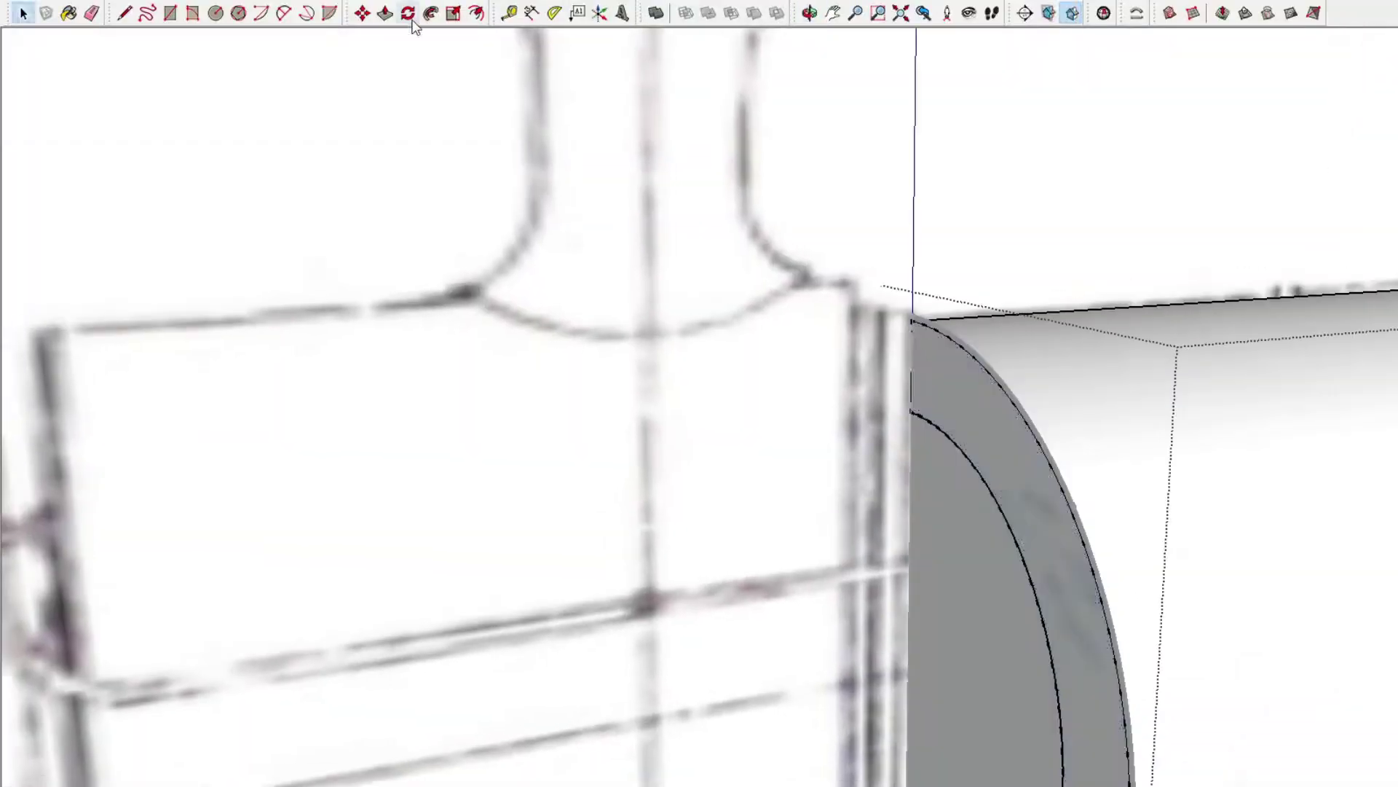
scroll(961, 447, up, 2)
key(space)
middle_drag(890, 314, 918, 484)
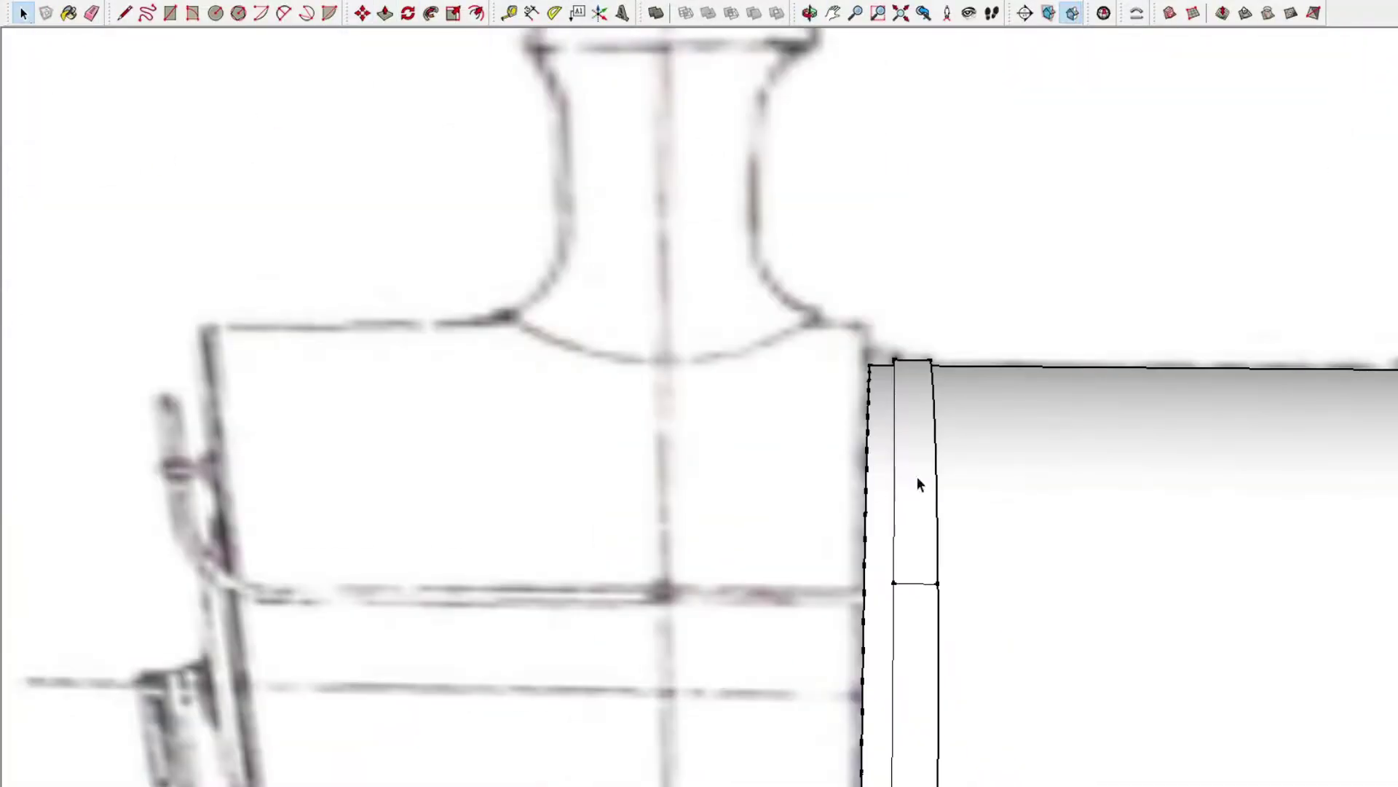
key(space)
middle_drag(1370, 371, 1295, 265)
scroll(858, 328, up, 3)
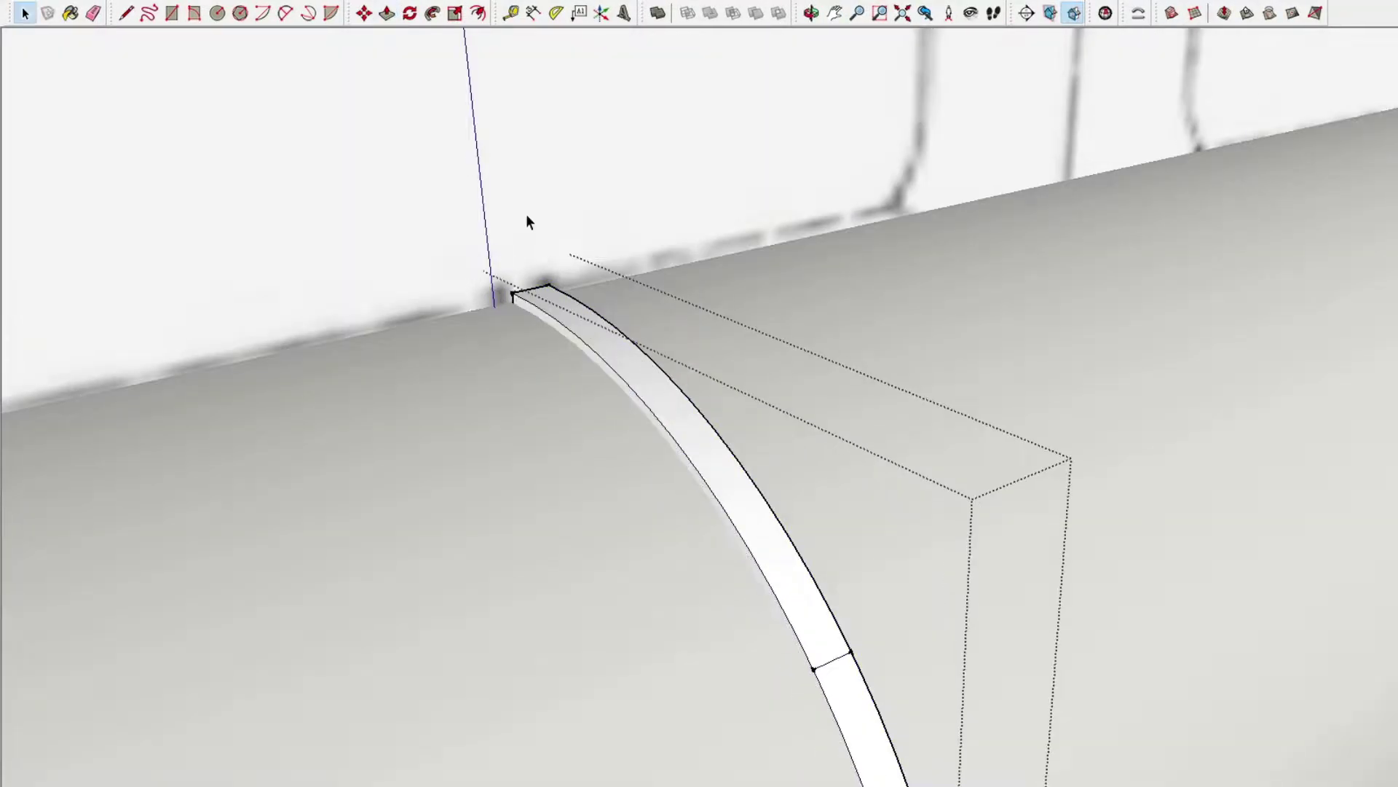
key(Escape)
key(m)
scroll(790, 291, down, 5)
middle_drag(889, 44, 976, 427)
- Pan and orbit along the boiler from the cab end to its front ring
scroll(1183, 132, up, 3)
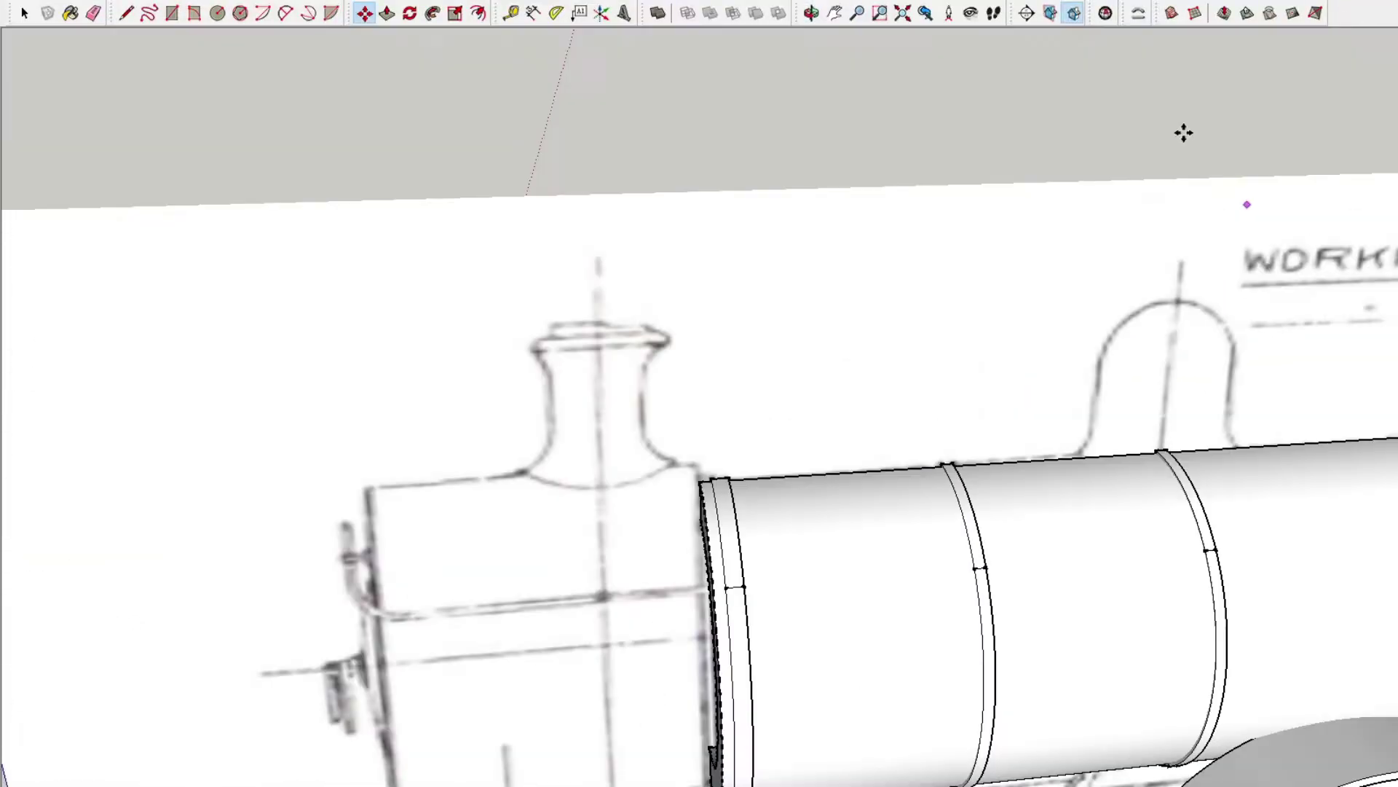
shift+middle_drag(1183, 132, 437, 120)
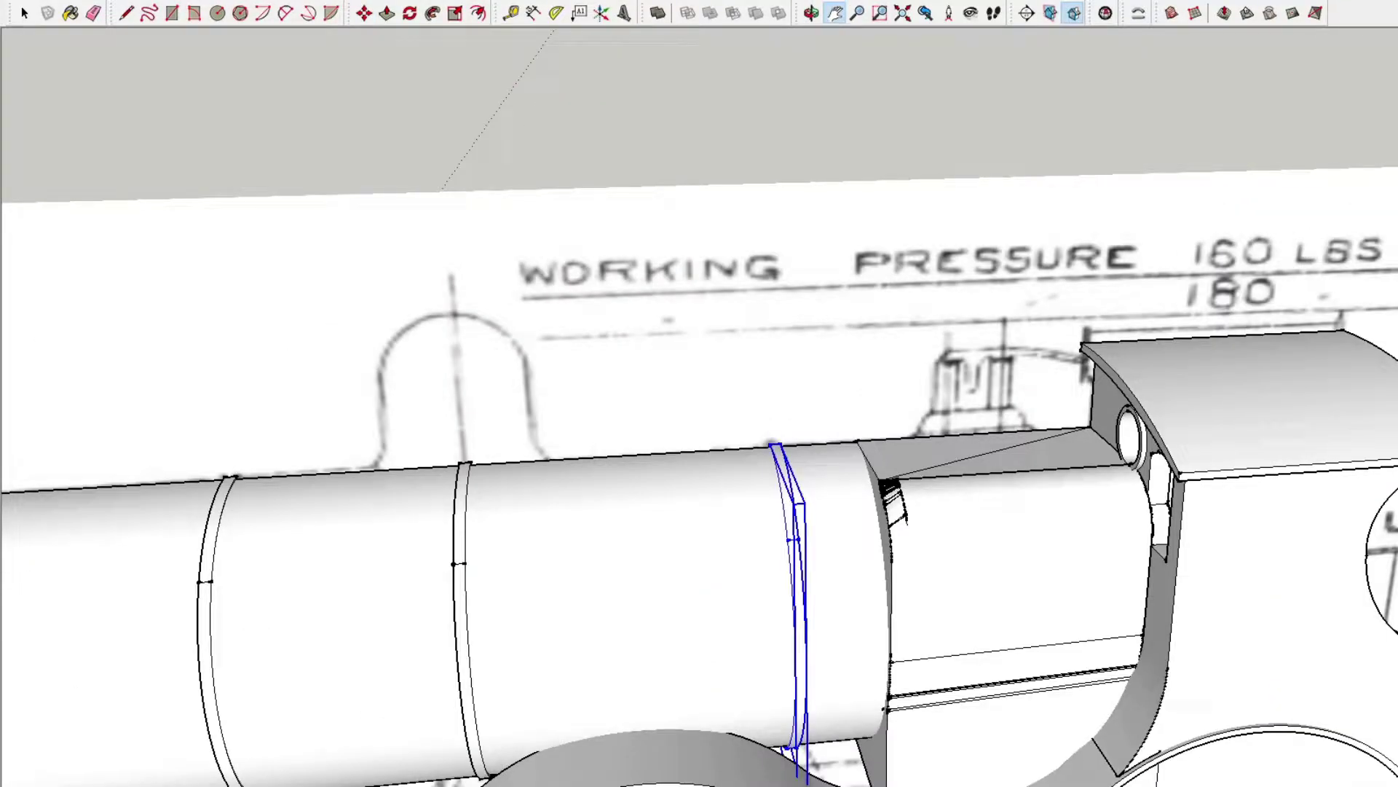
shift+middle_drag(437, 120, 946, 219)
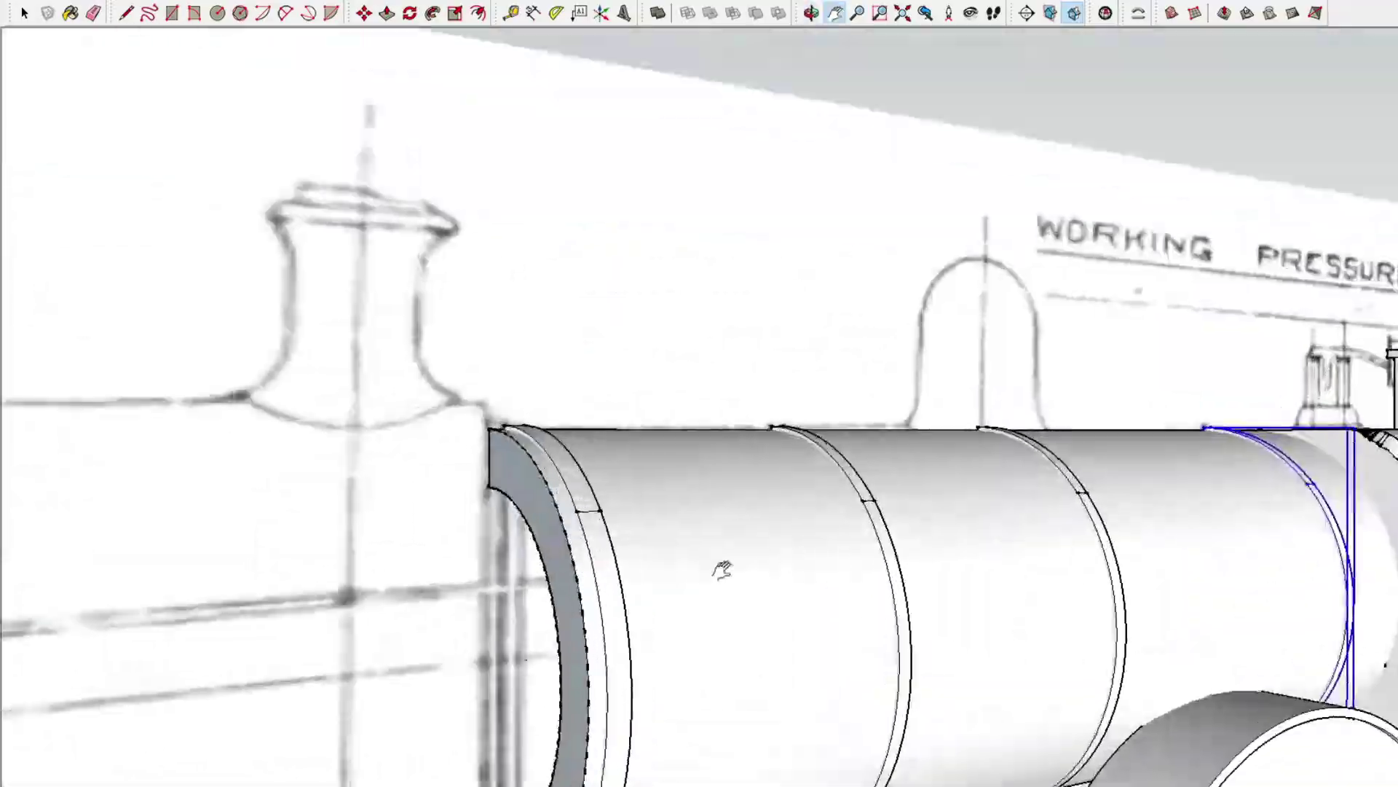
scroll(487, 455, up, 3)
scroll(448, 326, up, 2)
mouse_move(433, 340)
middle_down()
mouse_move(764, 415)
mouse_move(665, 587)
mouse_move(1268, 606)
middle_up()
scroll(665, 587, down, 3)
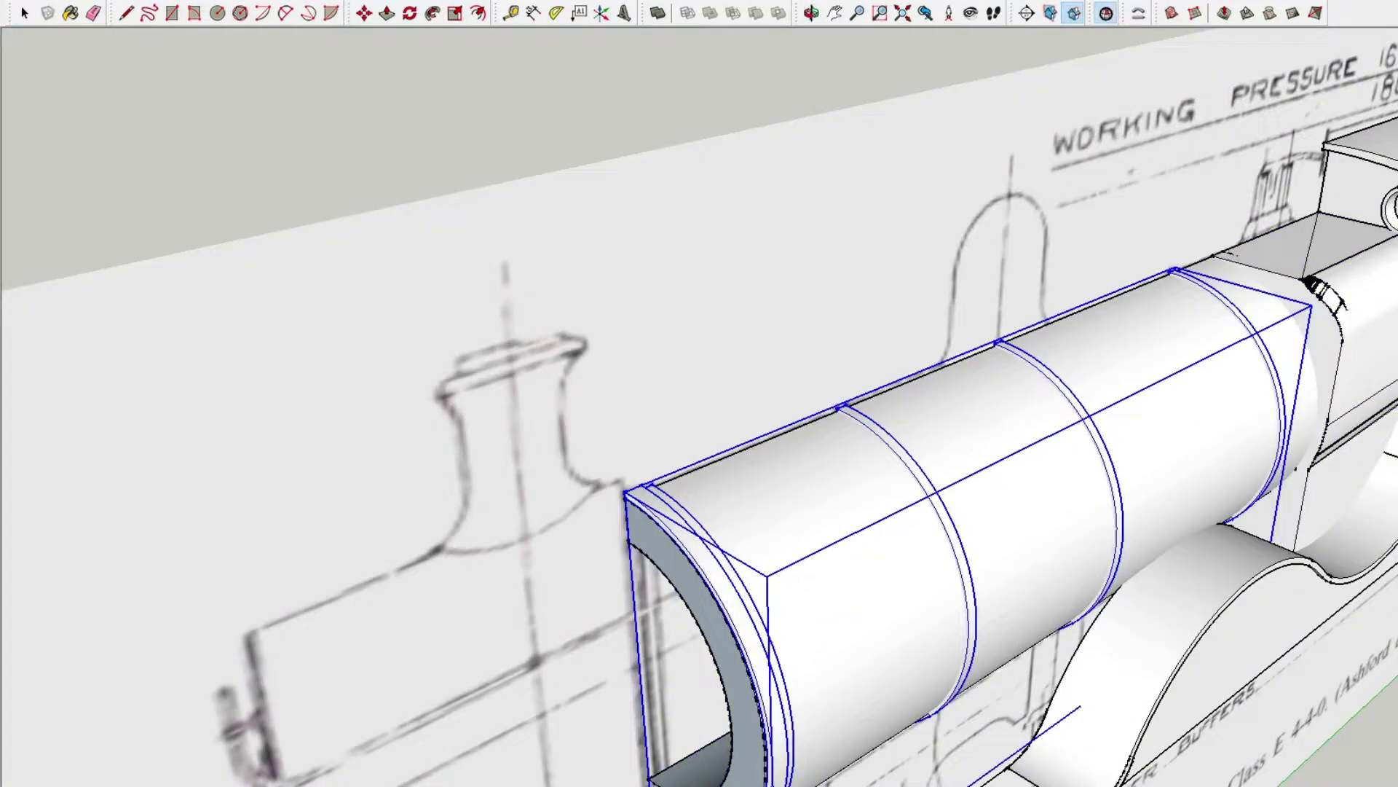
mouse_move(947, 364)
middle_down()
mouse_move(883, 296)
mouse_move(737, 478)
mouse_move(766, 408)
mouse_move(794, 410)
middle_up()
scroll(794, 410, up, 3)
- Close a curved corner arc and swing round to an oblique side view of the locomotive
key(c)
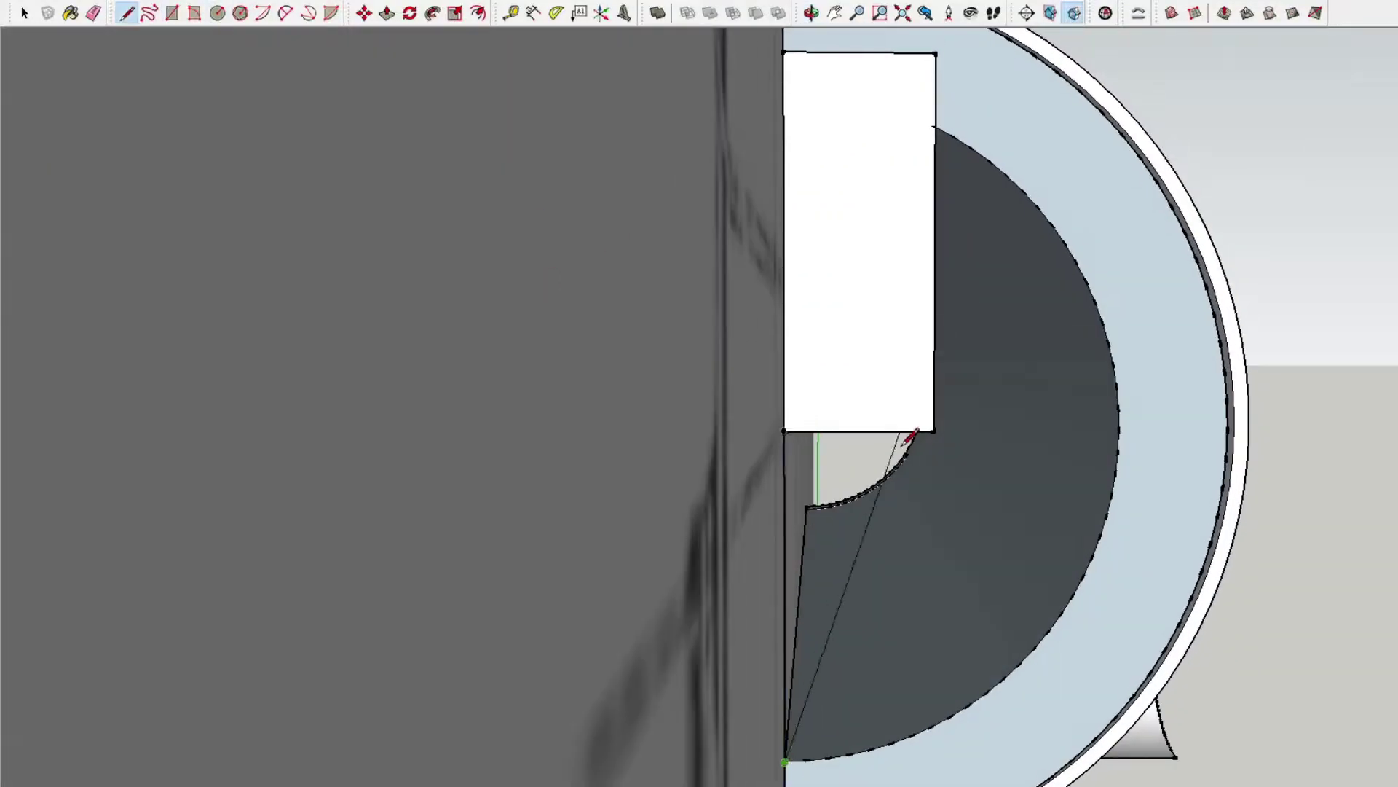
middle_drag(786, 341, 24, 14)
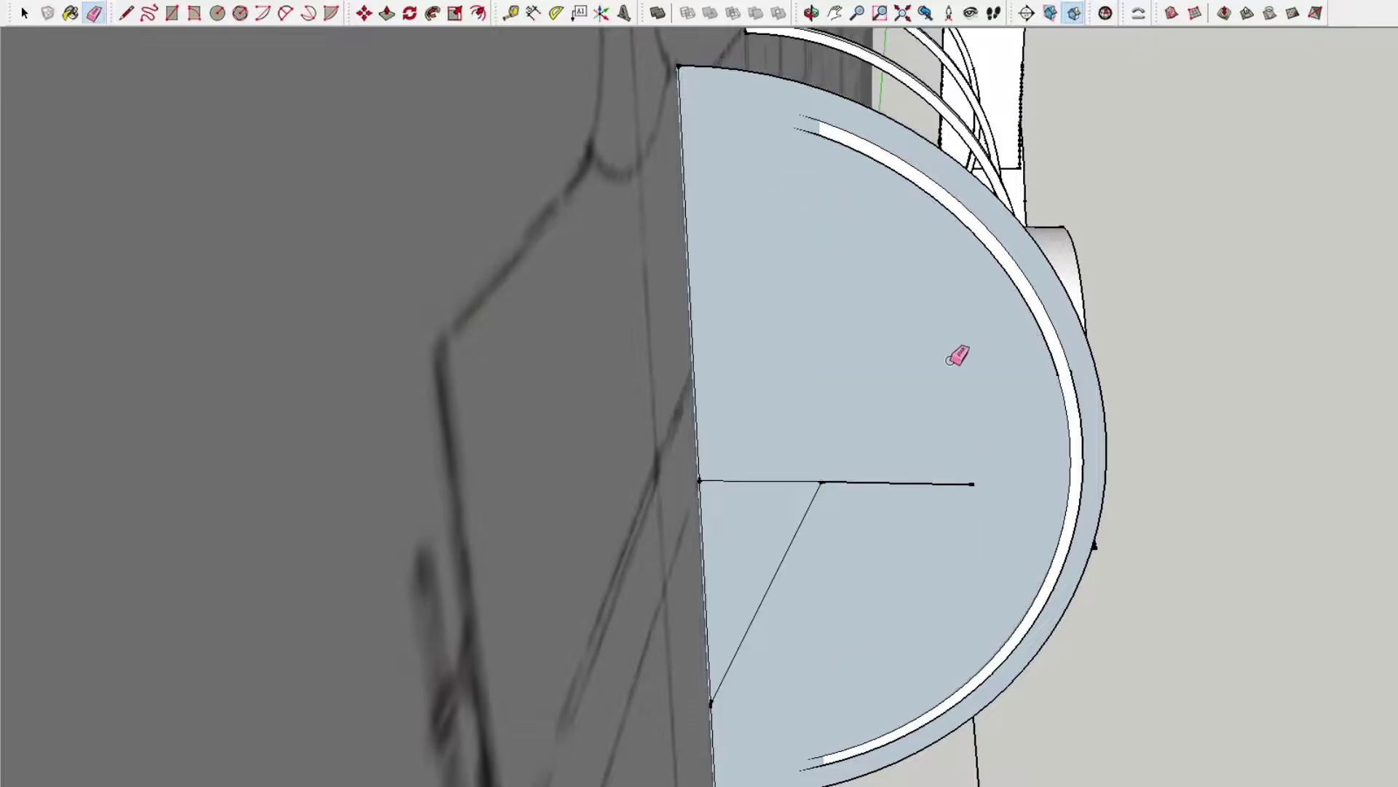
mouse_move(958, 355)
middle_down()
mouse_move(802, 325)
mouse_move(1264, 509)
middle_up()
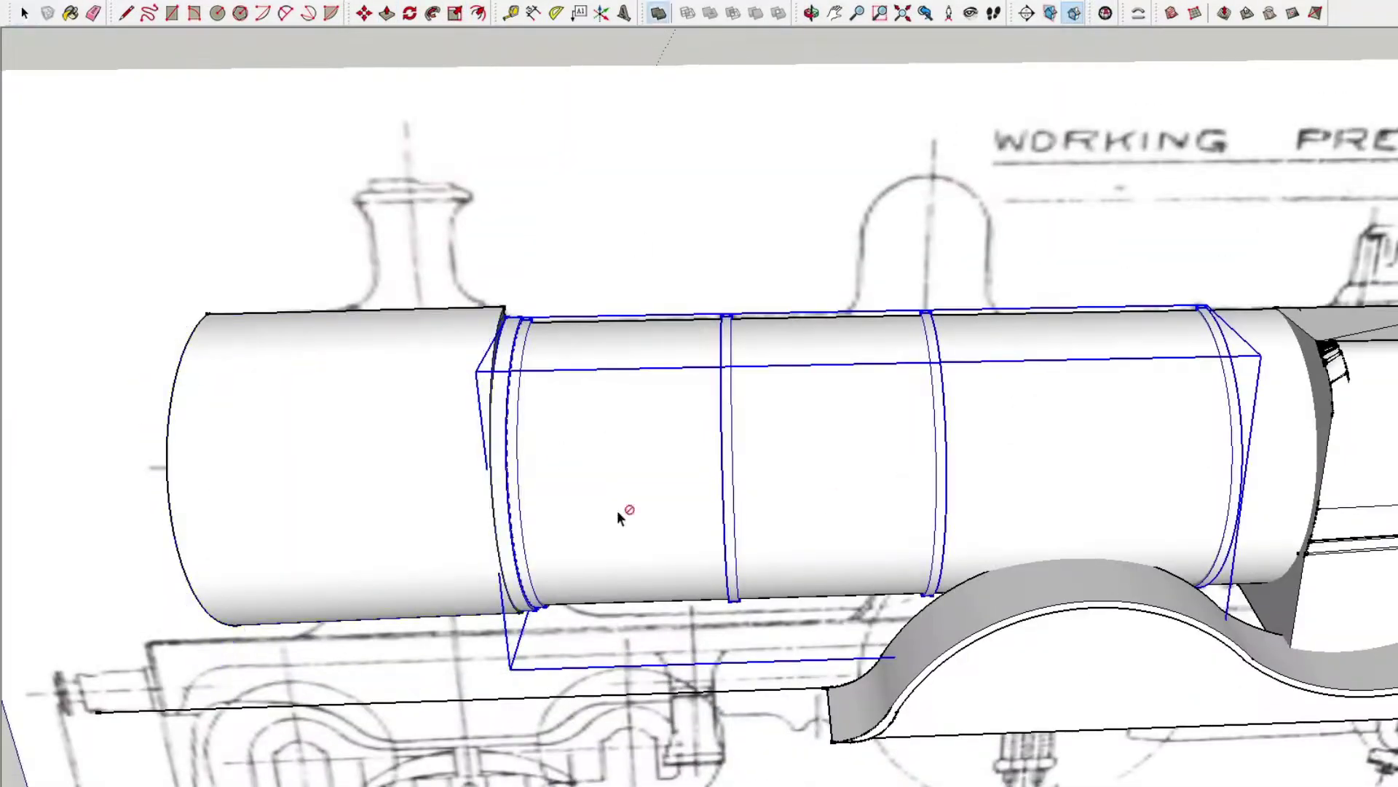
middle_drag(624, 509, 1183, 376)
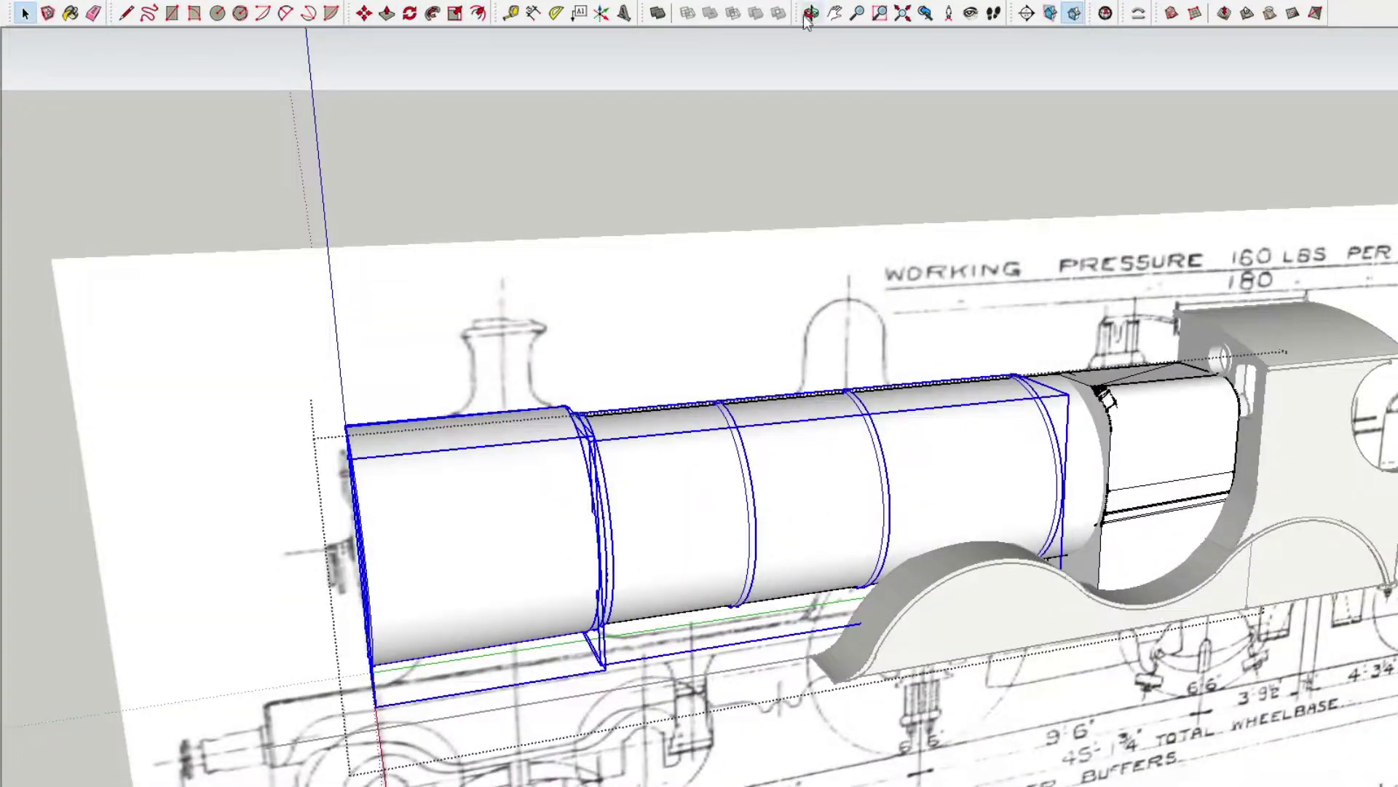
middle_drag(510, 364, 771, 371)
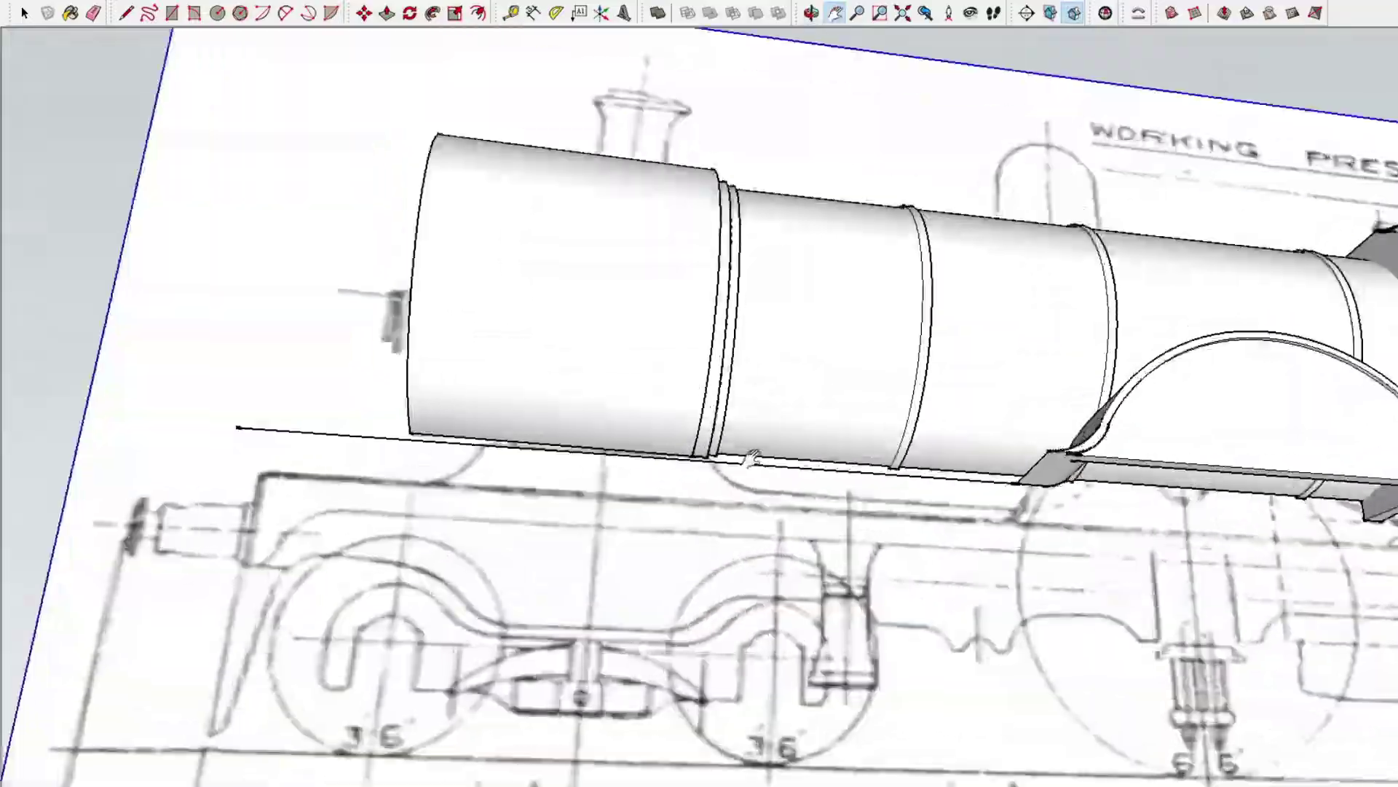
middle_drag(752, 458, 683, 486)
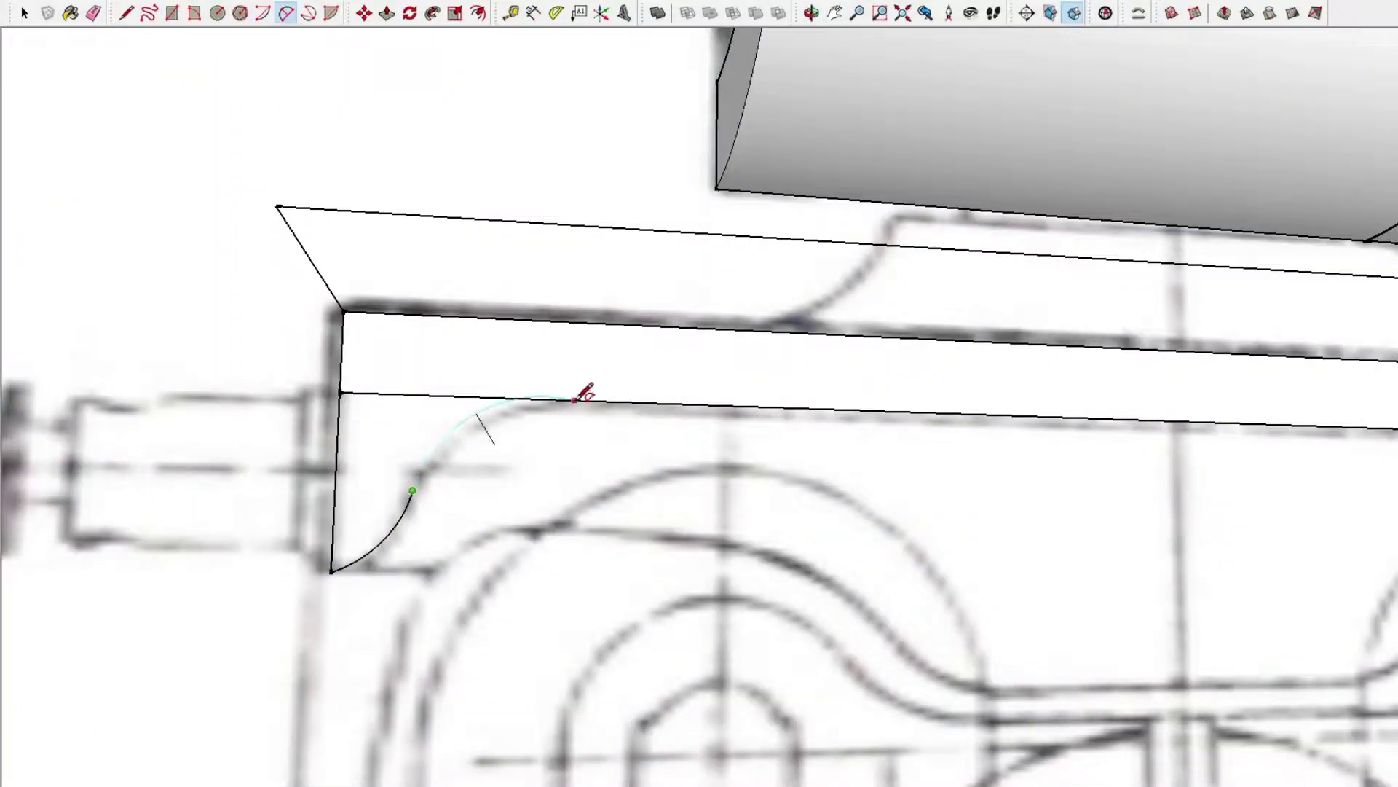
click(575, 399)
mouse_move(576, 399)
middle_down()
mouse_move(546, 150)
mouse_move(887, 552)
middle_up()
- Activate Push/Pull (P) to extrude the traced tender face into the body
key(p)
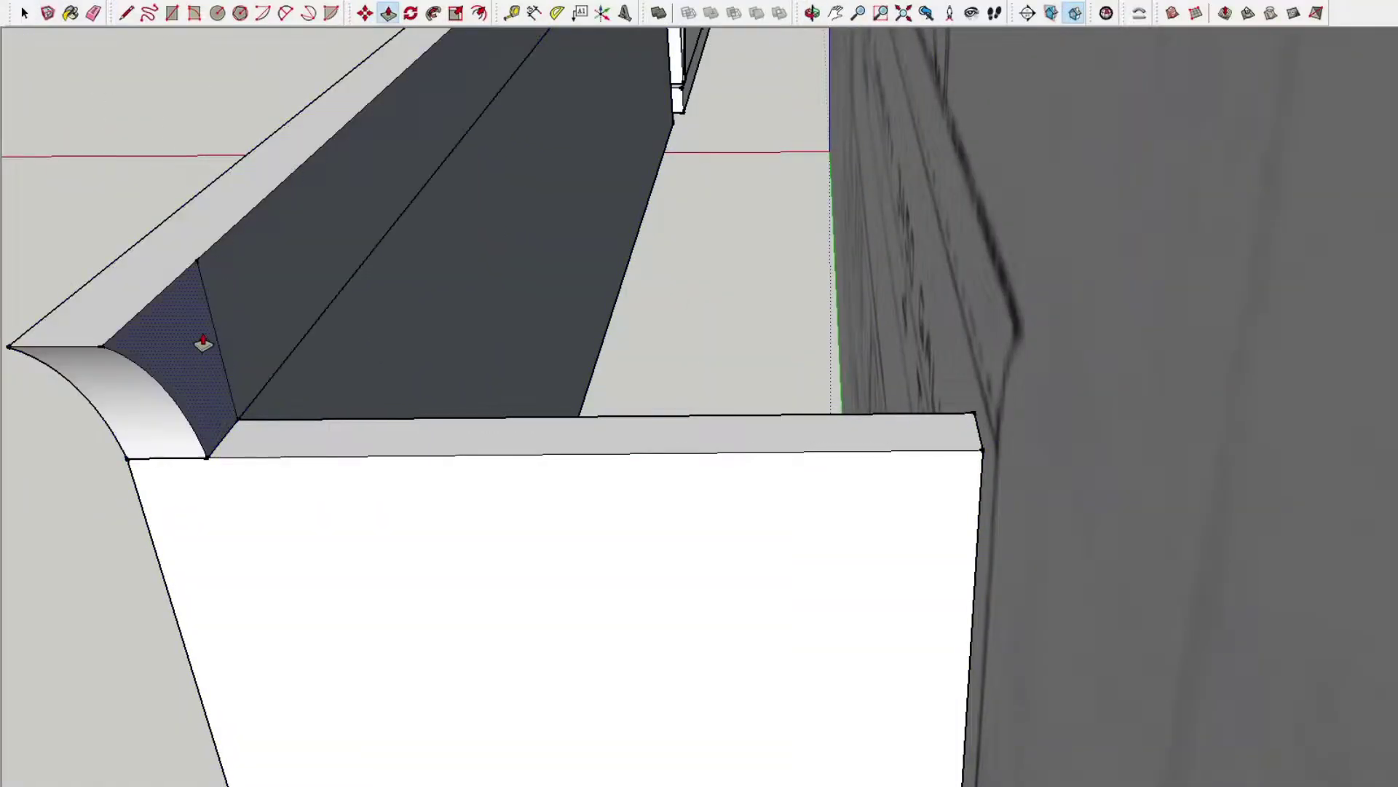
- Orbit inside the tender to the moulding end and draw its curved notch profile with lines
mouse_move(204, 344)
middle_down()
mouse_move(1197, 391)
mouse_move(947, 500)
mouse_move(760, 116)
mouse_move(891, 409)
mouse_move(1249, 193)
middle_up()
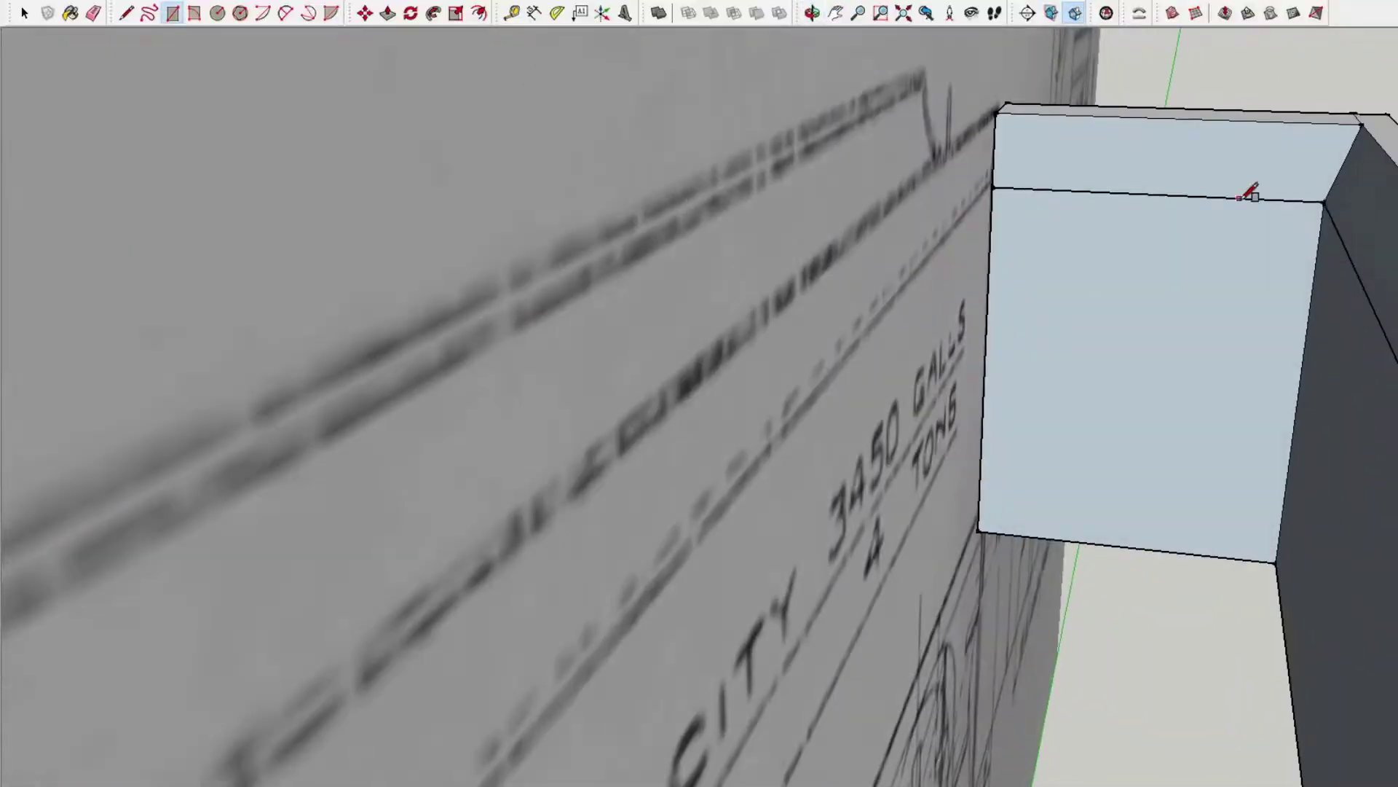
mouse_move(1006, 211)
middle_down()
mouse_move(1152, 478)
mouse_move(1130, 646)
mouse_move(1056, 624)
mouse_move(1035, 309)
mouse_move(930, 659)
mouse_move(724, 175)
mouse_move(860, 406)
mouse_move(343, 313)
middle_up()
key(l)
scroll(343, 312, up, 2)
click(359, 464)
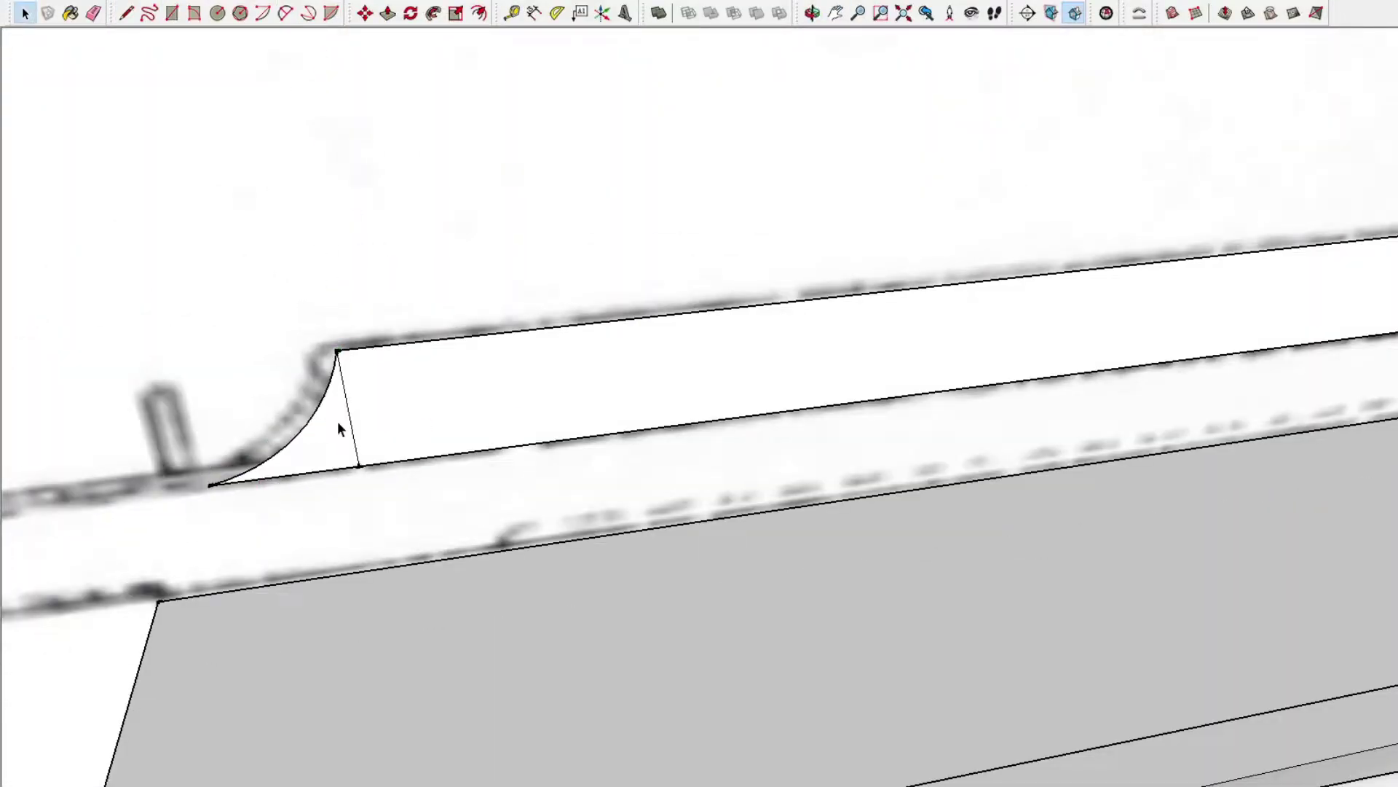
click(339, 428)
shift+middle_drag(339, 428, 357, 18)
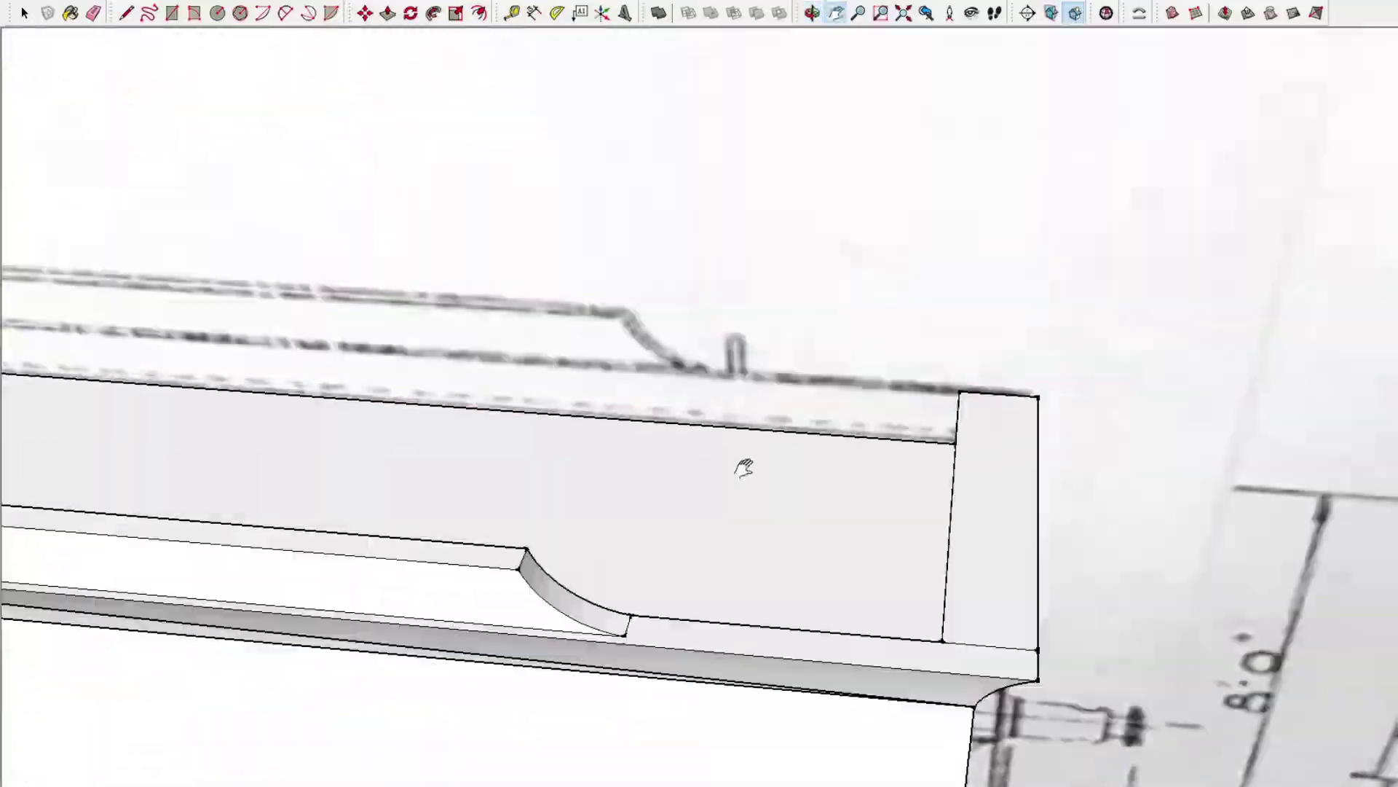
drag(743, 468, 981, 453)
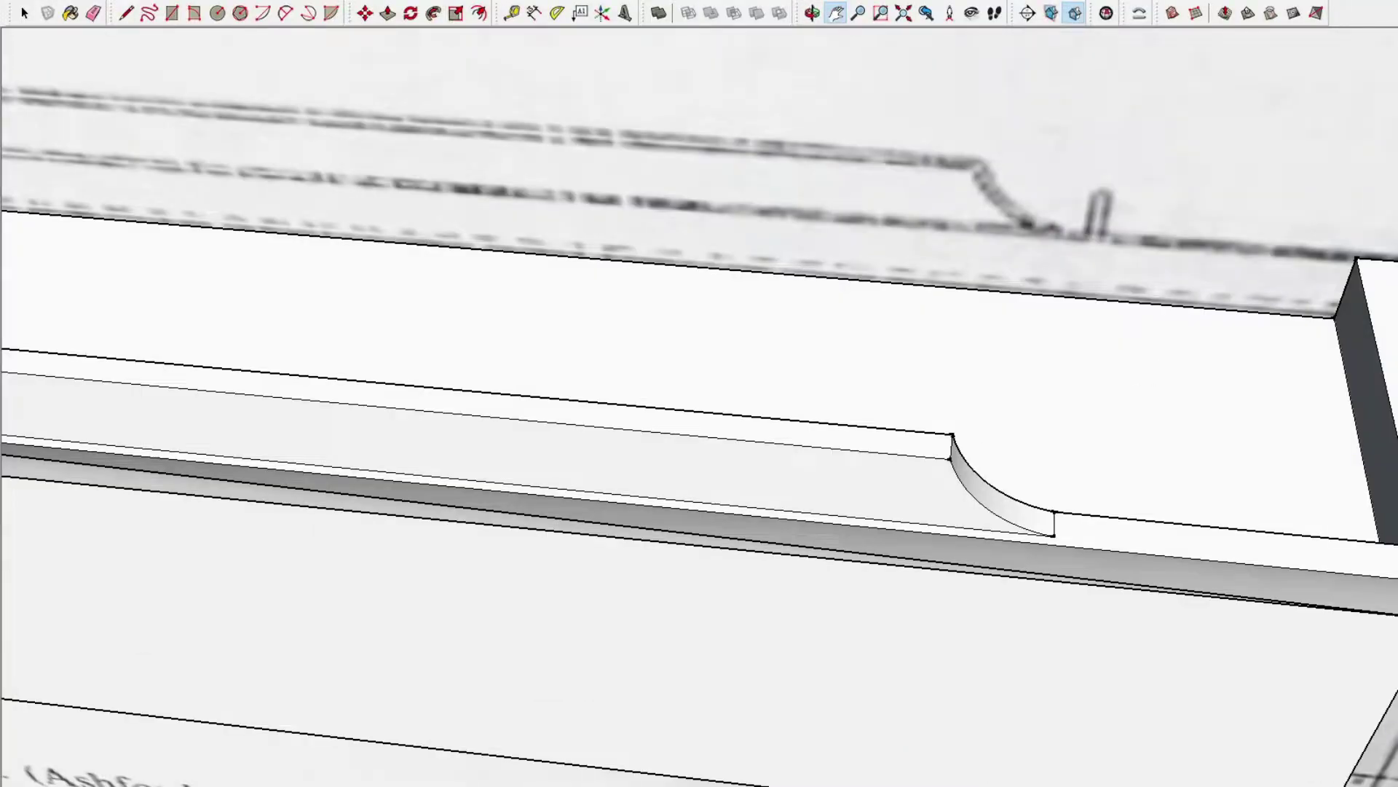
key(r)
scroll(984, 339, up, 3)
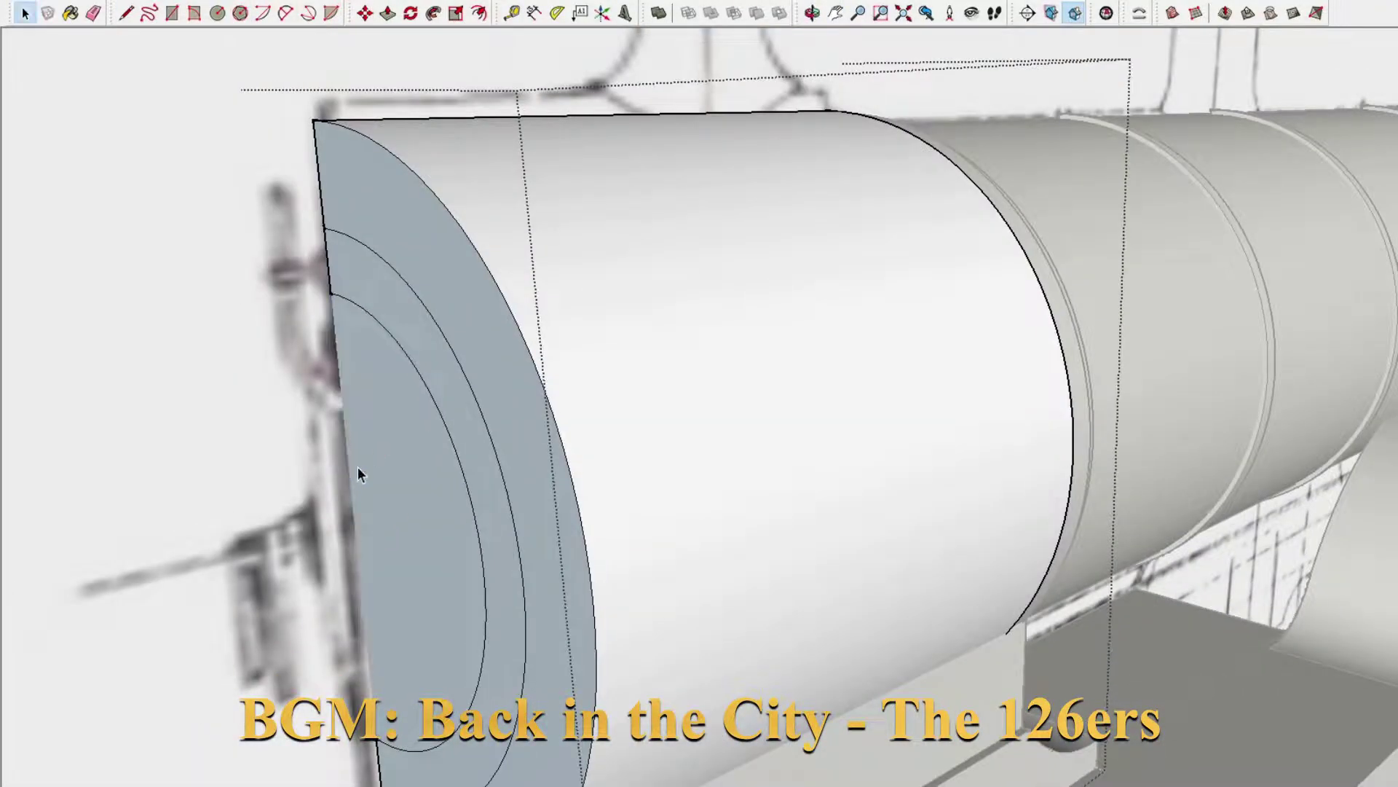
- Orbit out from the boiler ring and start a rectangle over the chimney outline
middle_drag(358, 473, 1243, 418)
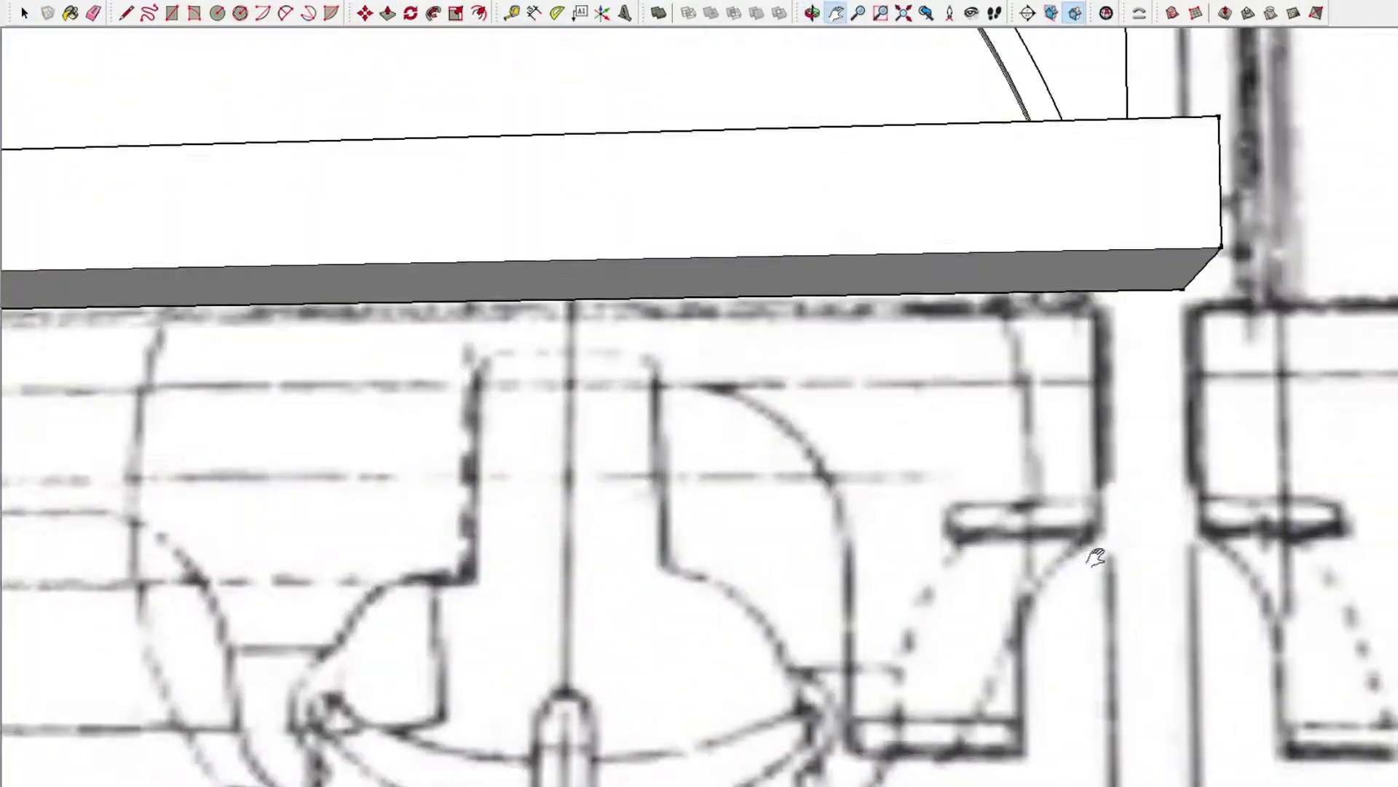
key(r)
click(1092, 362)
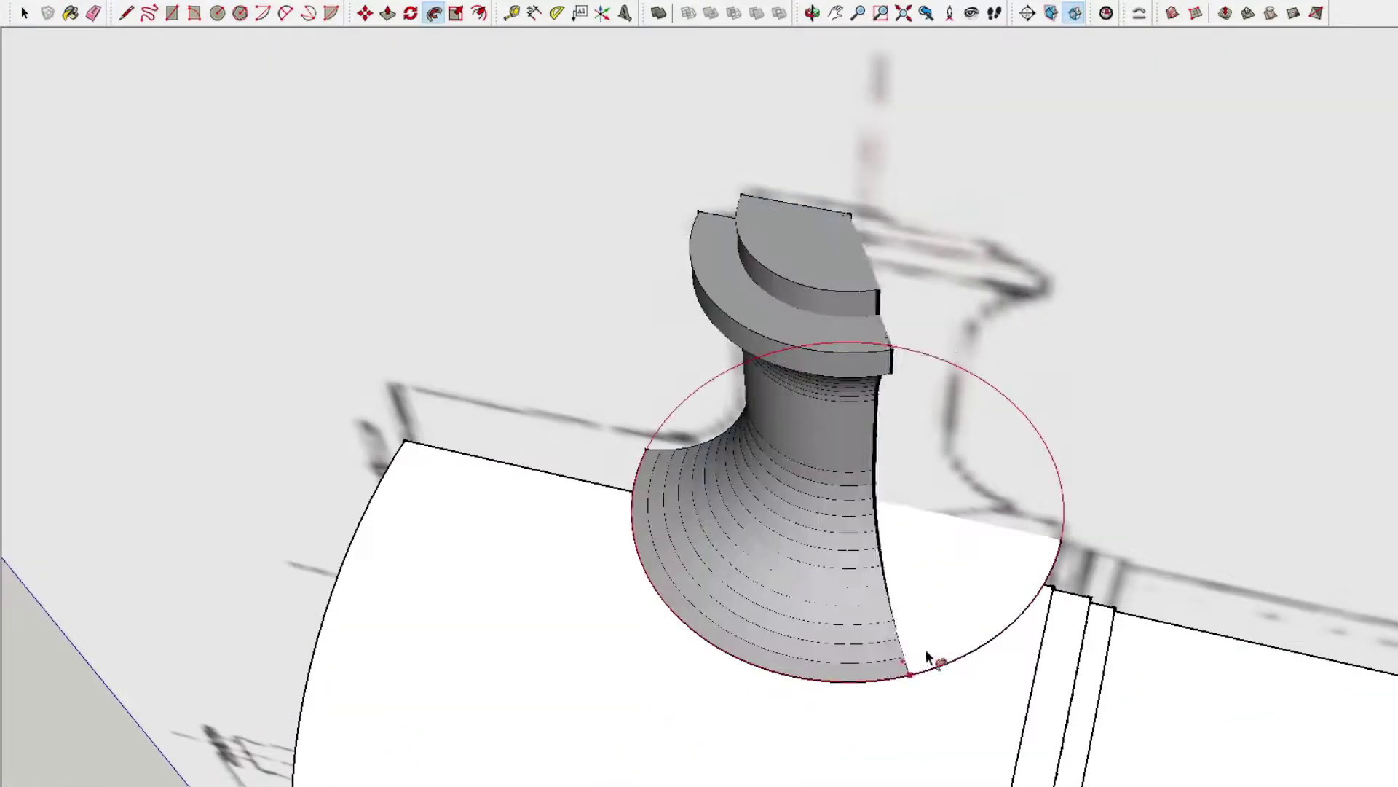
- Finish the Follow Me revolve into a round chimney and view it from the side and above
click(927, 655)
middle_drag(594, 315, 895, 331)
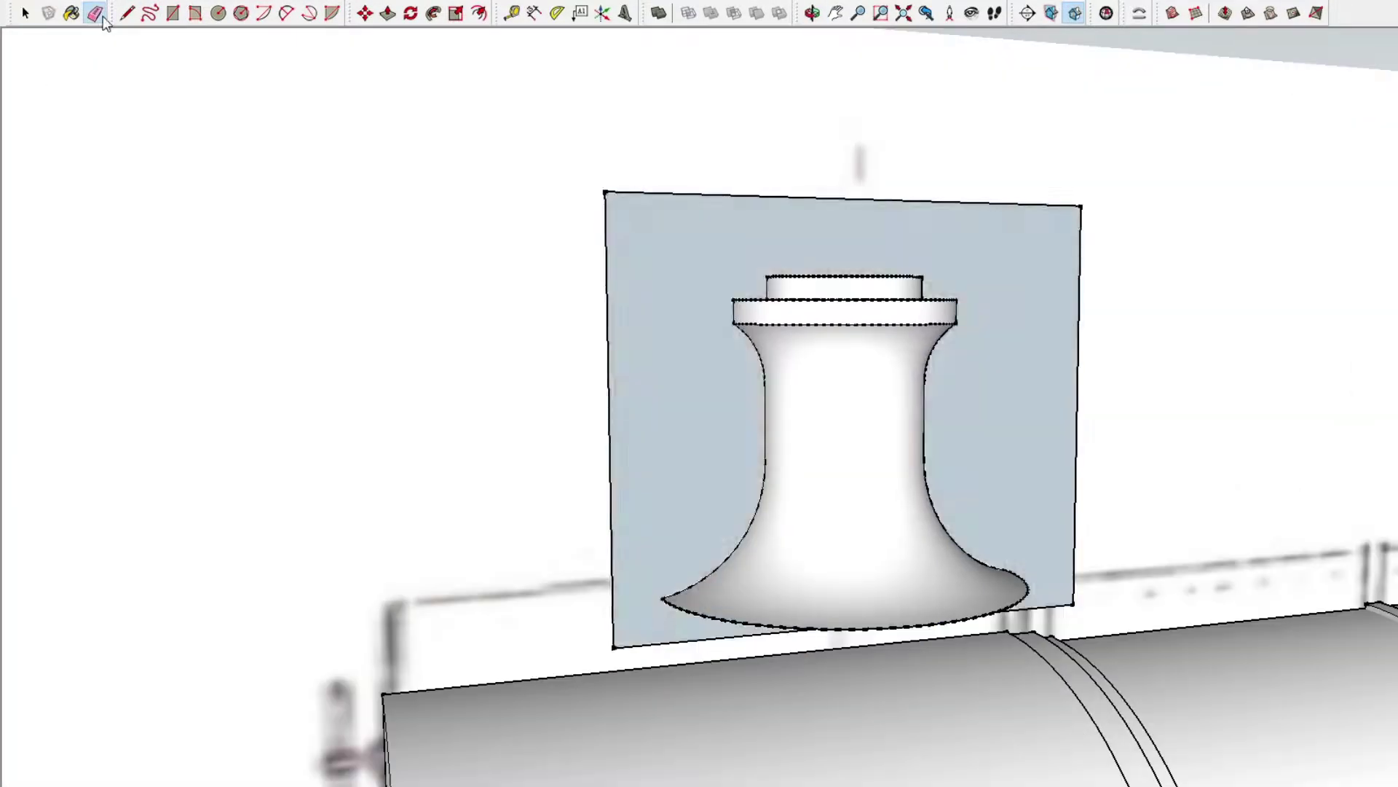
mouse_move(728, 364)
middle_down()
mouse_move(850, 387)
mouse_move(794, 311)
middle_up()
middle_drag(831, 447, 835, 431)
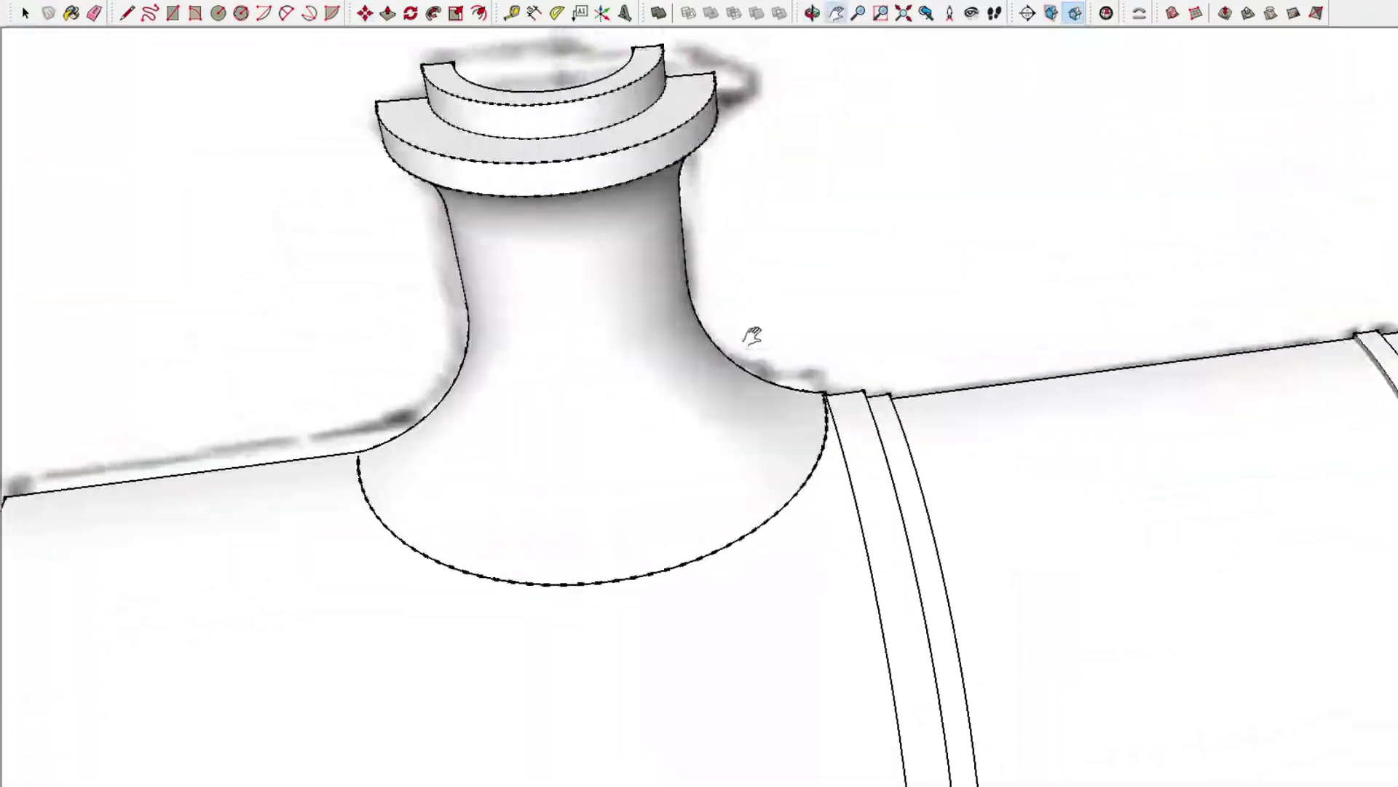
drag(1074, 227, 724, 571)
key(space)
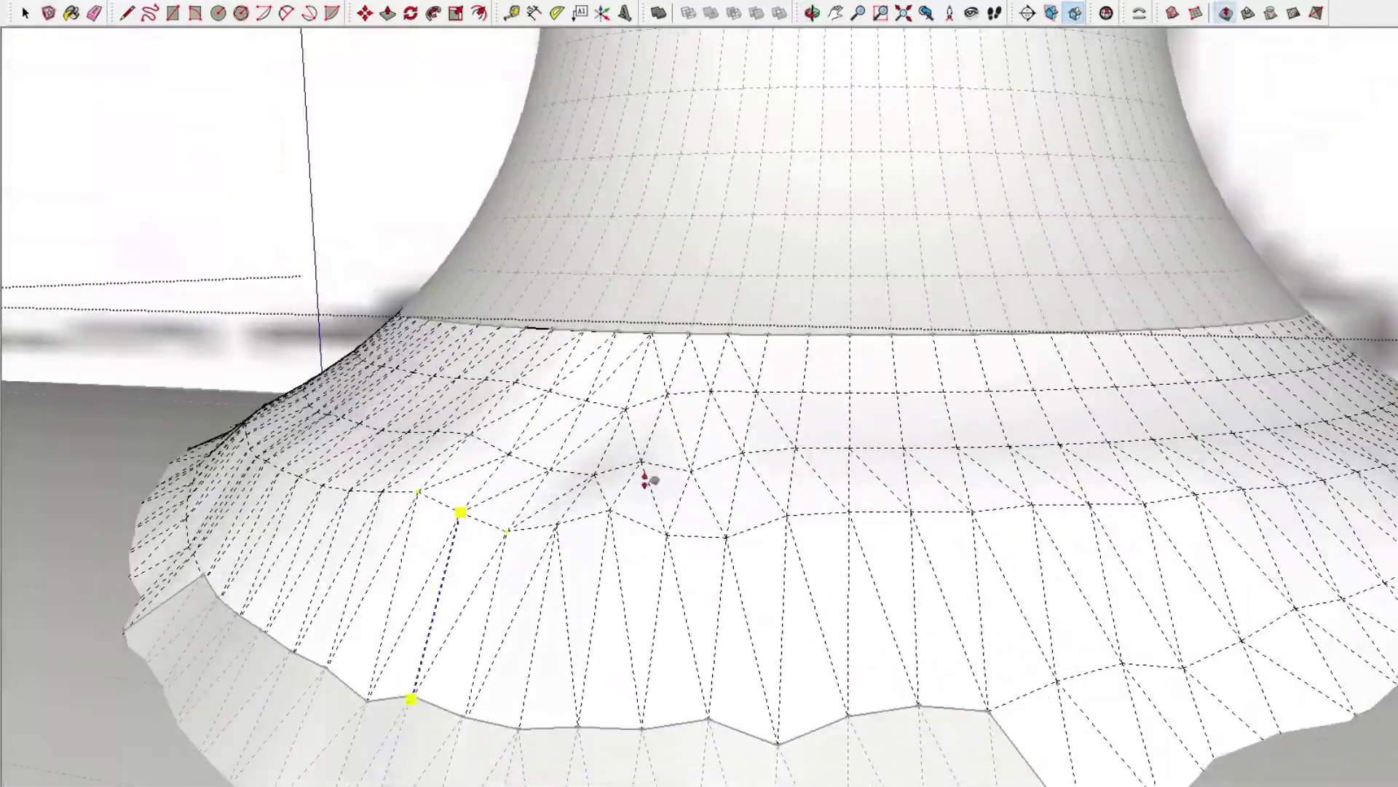
- Select and clean up the geometry around the chimney's flared base on the boiler top
mouse_move(644, 479)
middle_down()
mouse_move(1243, 546)
mouse_move(1279, 640)
mouse_move(1070, 500)
mouse_move(646, 435)
mouse_move(280, 431)
middle_up()
mouse_move(1080, 459)
middle_down()
mouse_move(652, 255)
mouse_move(1326, 302)
mouse_move(387, 374)
middle_up()
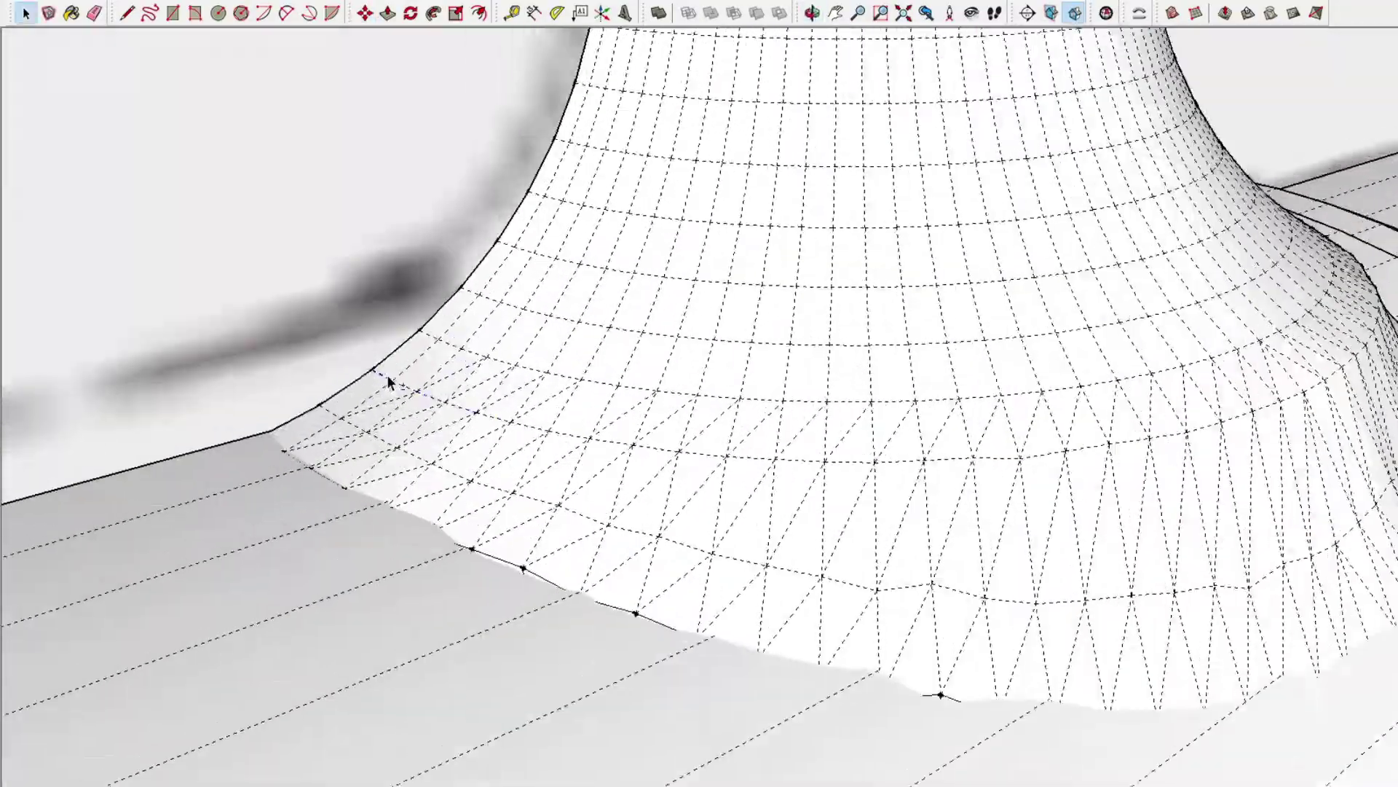
drag(577, 427, 1008, 505)
middle_drag(1008, 506, 968, 568)
mouse_move(1156, 630)
middle_down()
mouse_move(1248, 446)
mouse_move(702, 490)
middle_up()
drag(702, 490, 1243, 562)
mouse_move(1242, 561)
middle_down()
mouse_move(1348, 500)
mouse_move(795, 472)
mouse_move(165, 103)
mouse_move(587, 458)
mouse_move(1177, 374)
middle_up()
scroll(1177, 375, down, 5)
key(space)
- Zoom to the dome drawing and draw a rectangle over half the dome outline
middle_drag(80, 237, 935, 47)
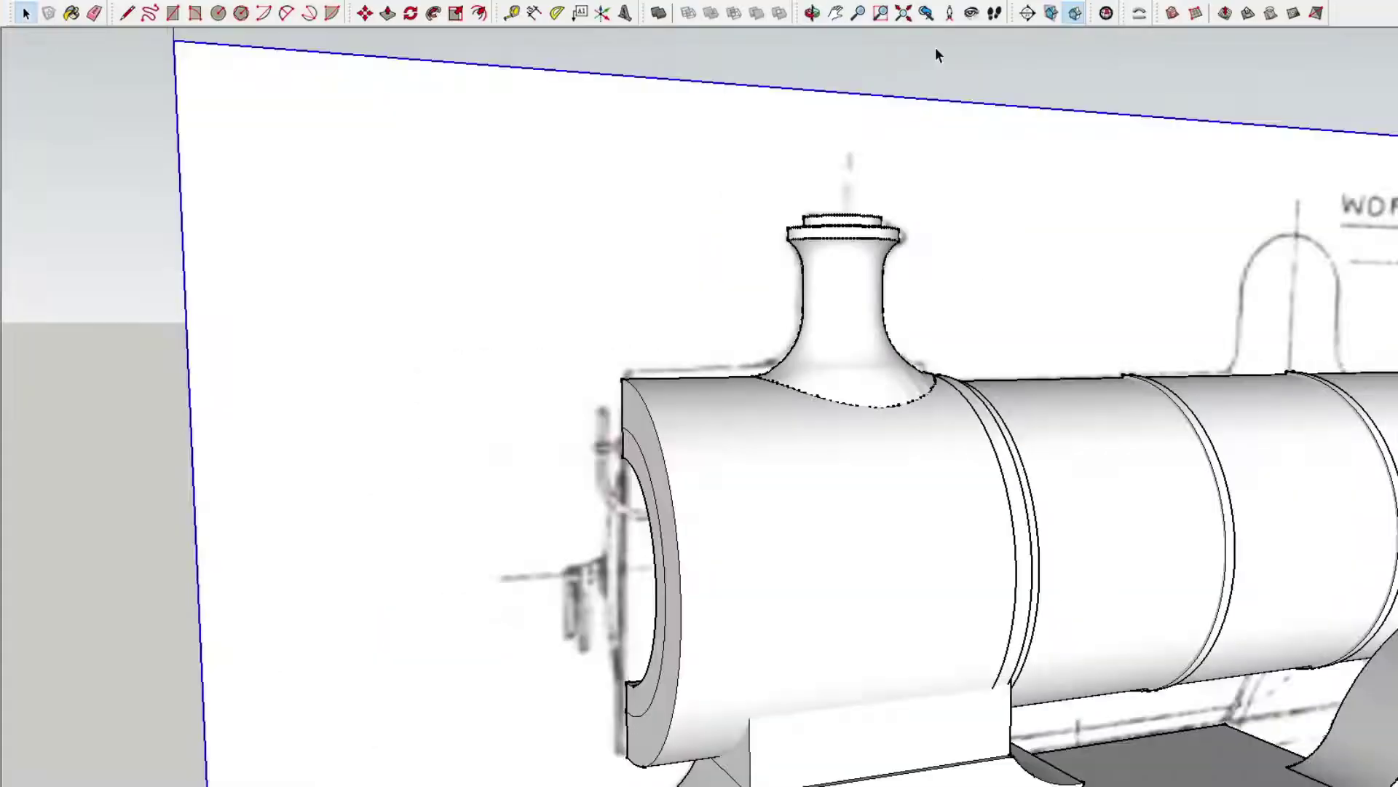
scroll(935, 47, up, 5)
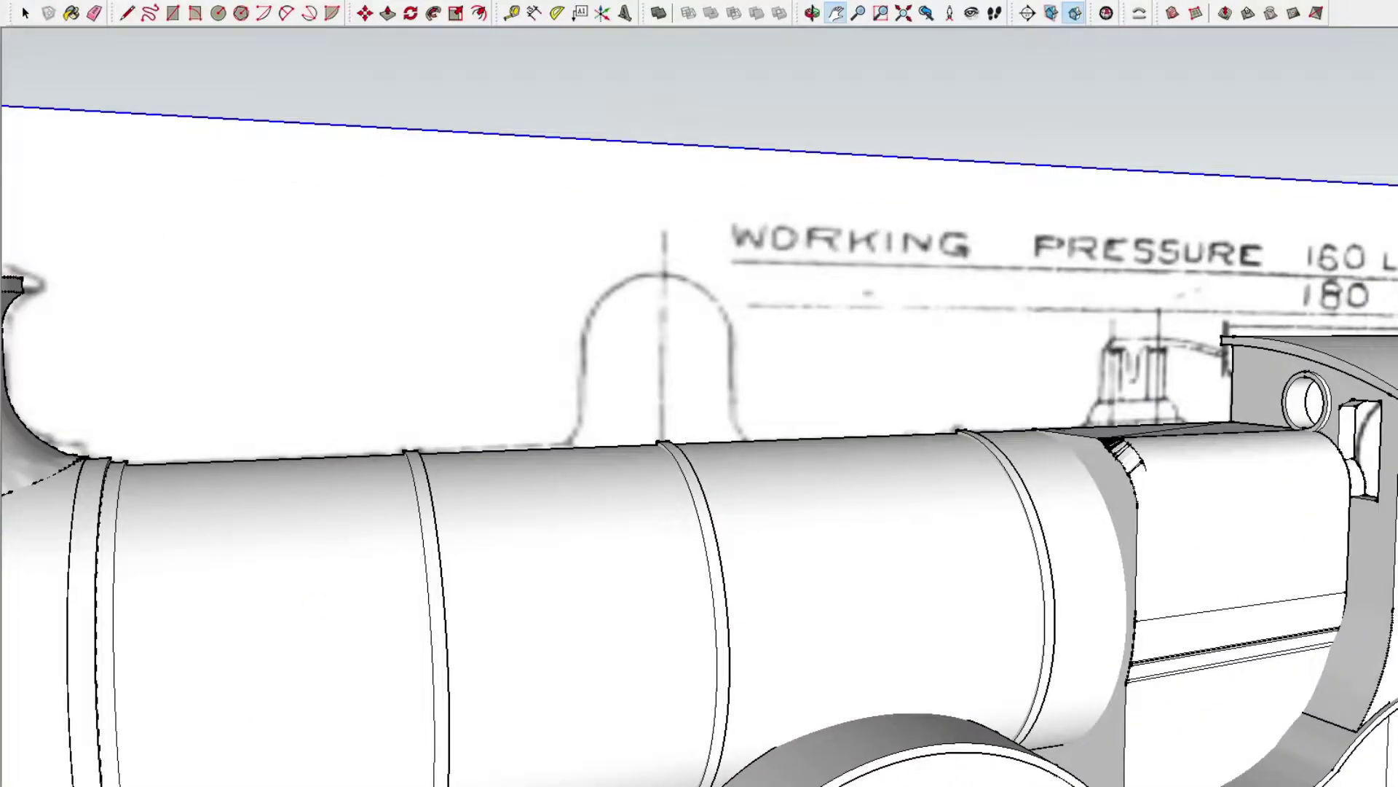
scroll(531, 334, up, 5)
drag(531, 333, 1177, 484)
scroll(1177, 484, up, 2)
key(r)
click(866, 67)
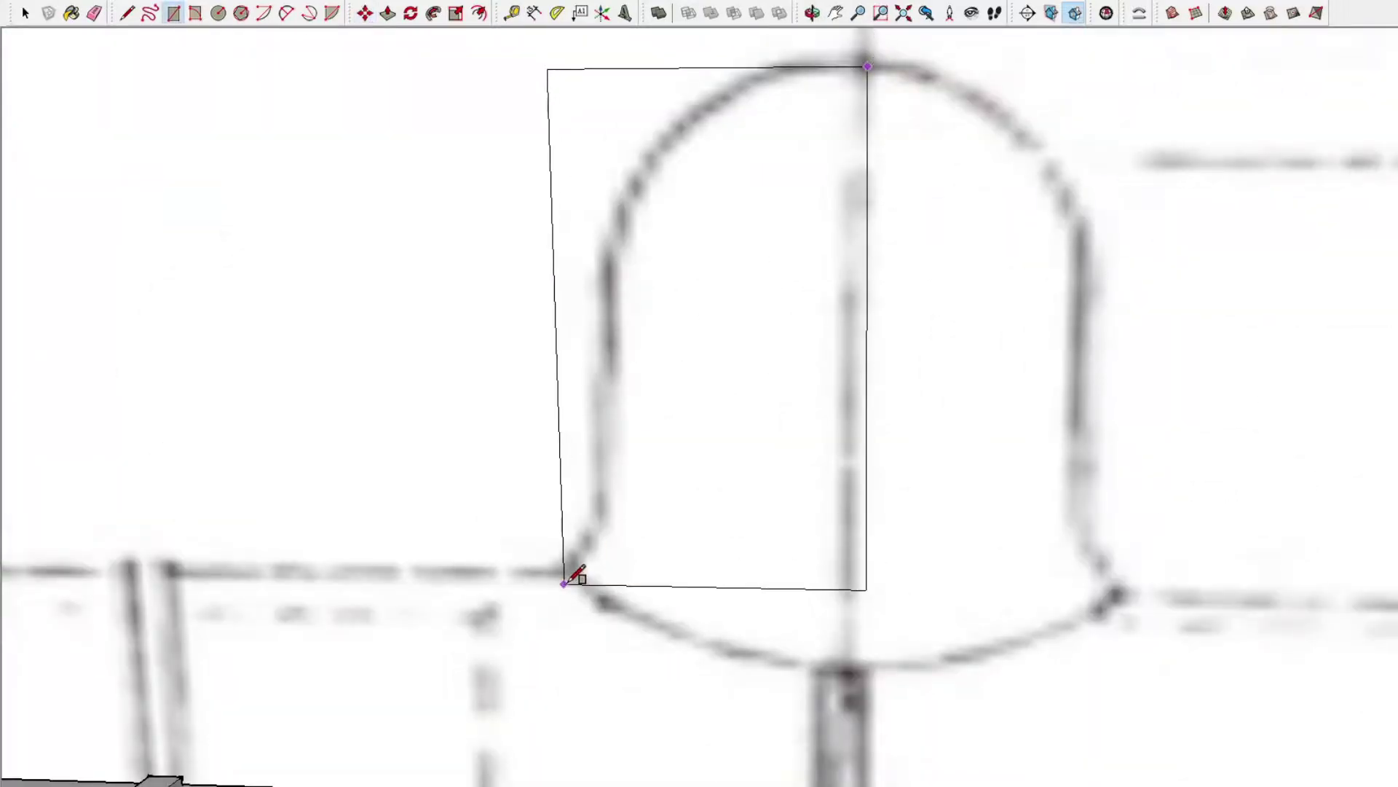
click(556, 576)
- Trace the dome's rounded shoulder with arcs to finish its half-profile
click(309, 13)
click(600, 517)
click(867, 67)
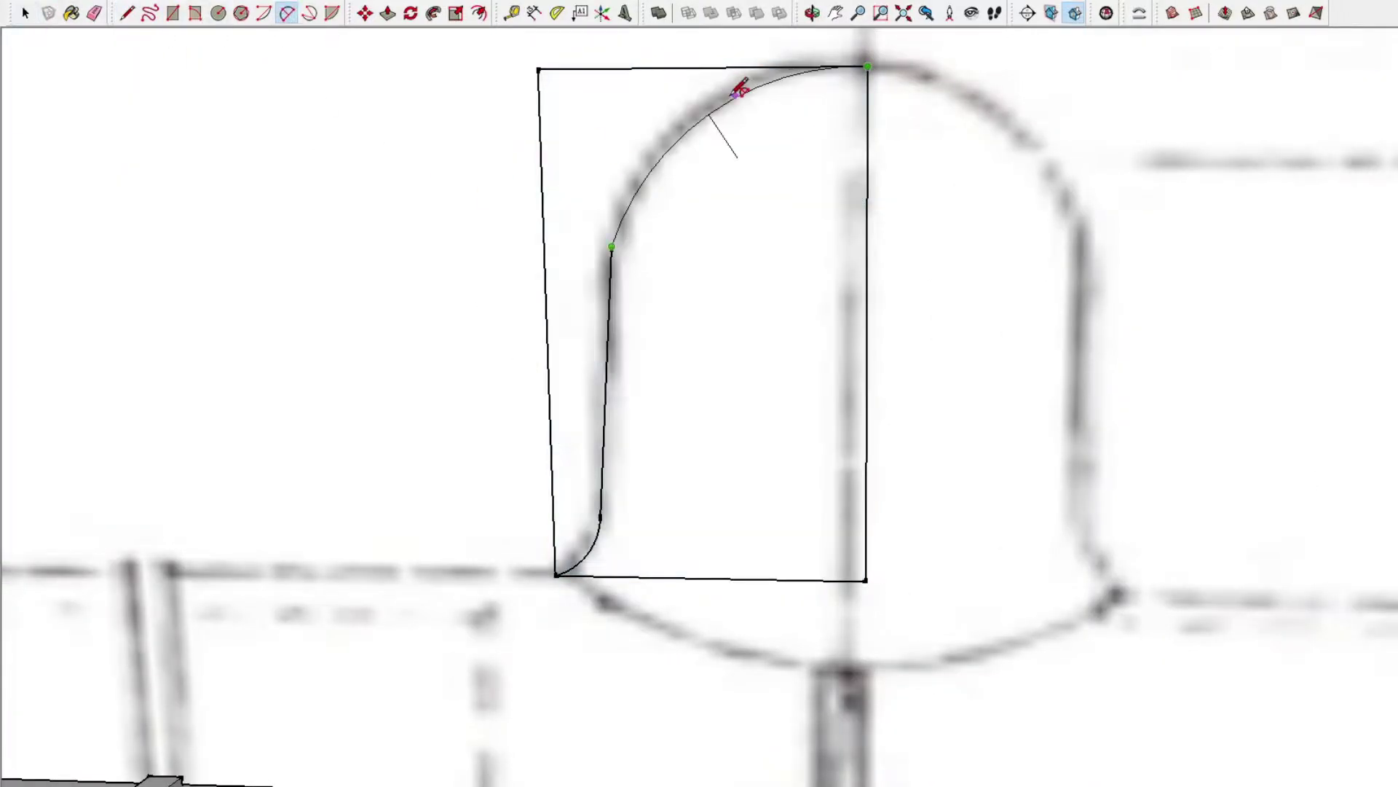
click(737, 87)
mouse_move(737, 88)
middle_down()
mouse_move(980, 366)
mouse_move(882, 338)
mouse_move(874, 587)
middle_up()
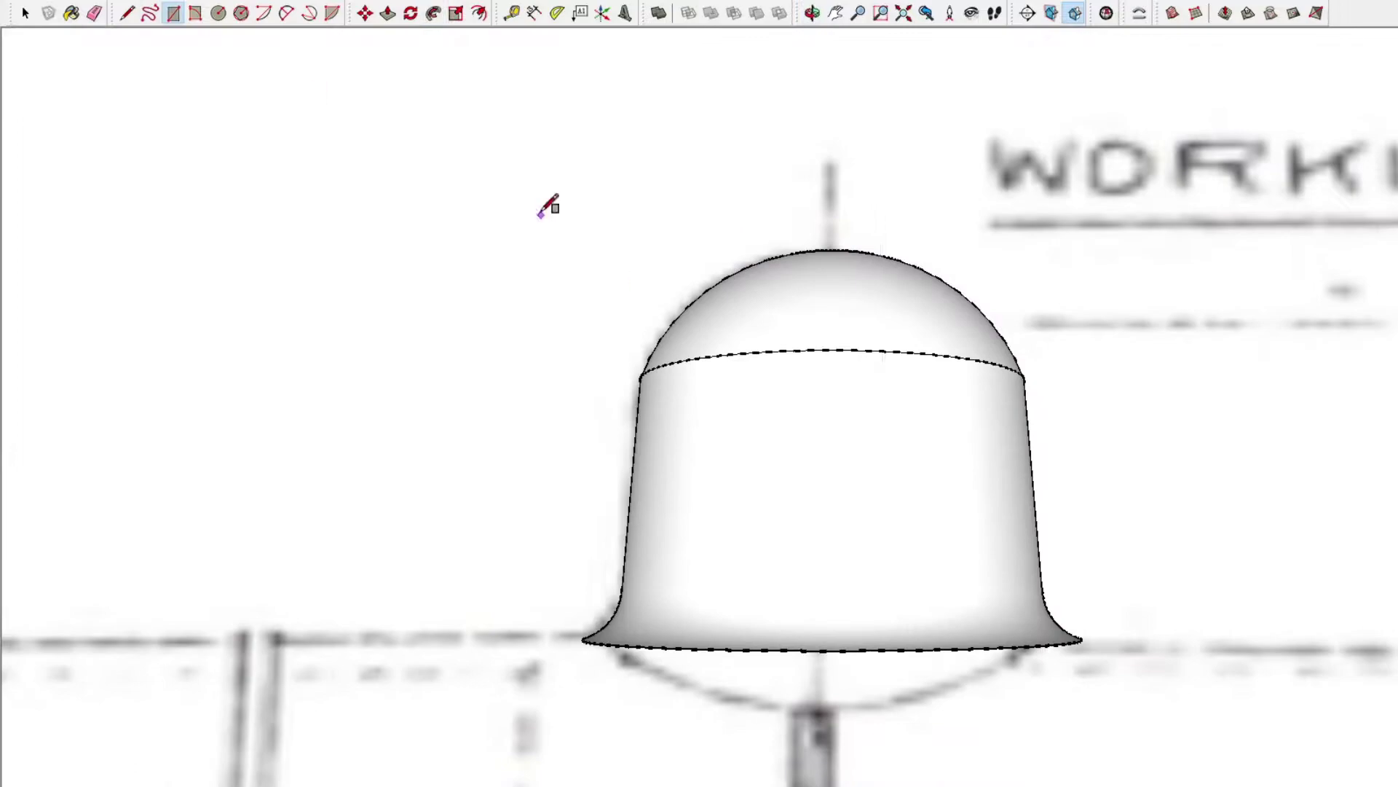
key(ctrl+a)
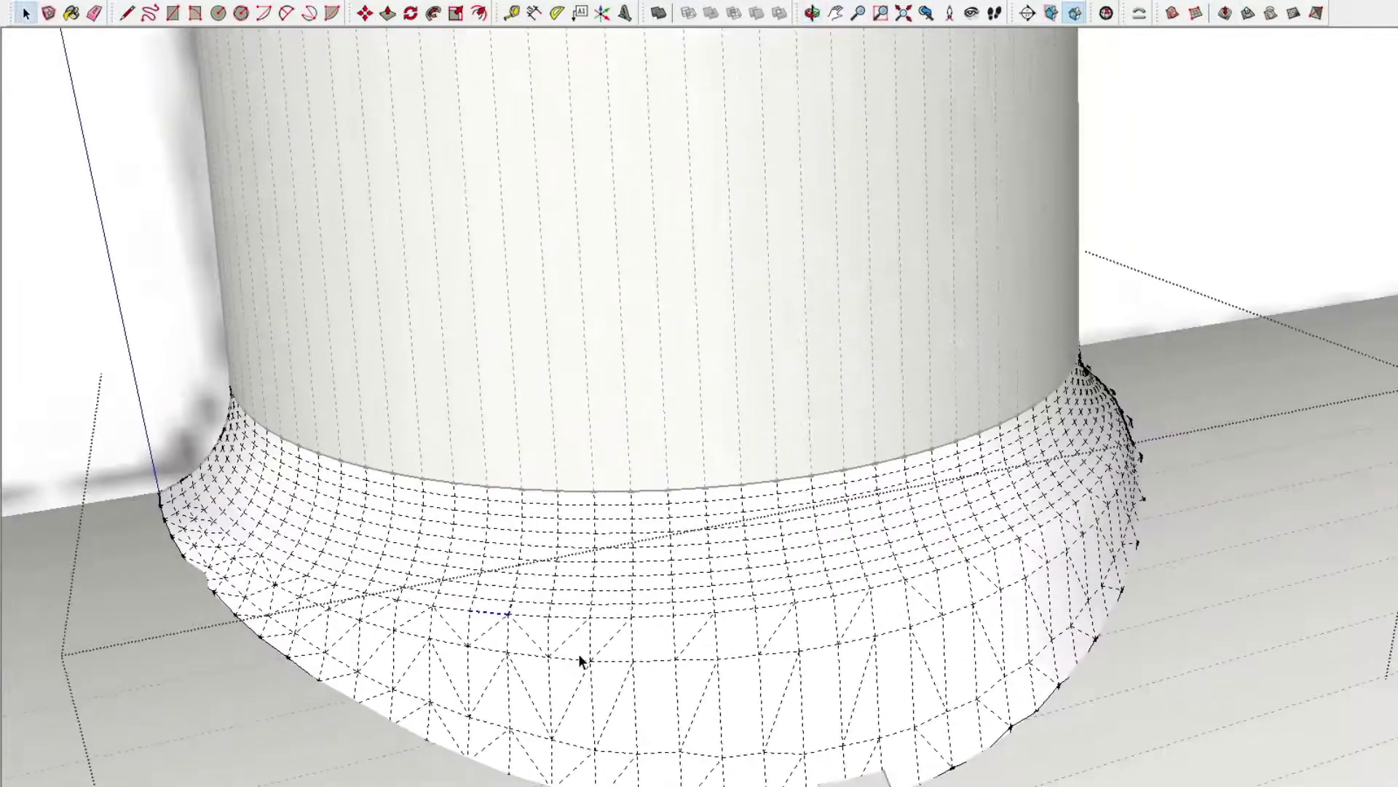
- Move the band of faces at the dome base down onto the boiler
click(728, 648)
middle_drag(739, 646, 697, 610)
key(m)
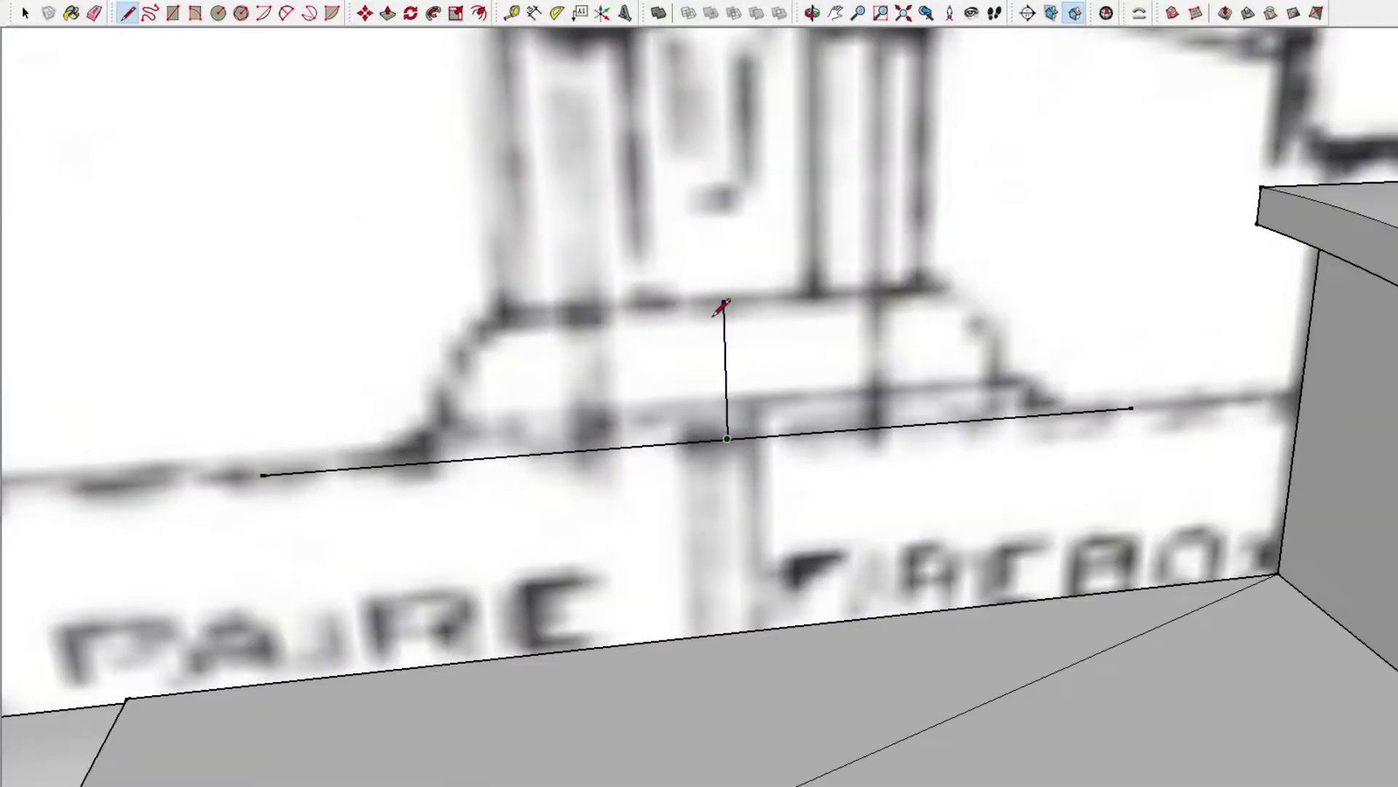
- Outline the safety valves above the firebox with a guide line and rectangle
click(723, 301)
click(489, 313)
key(r)
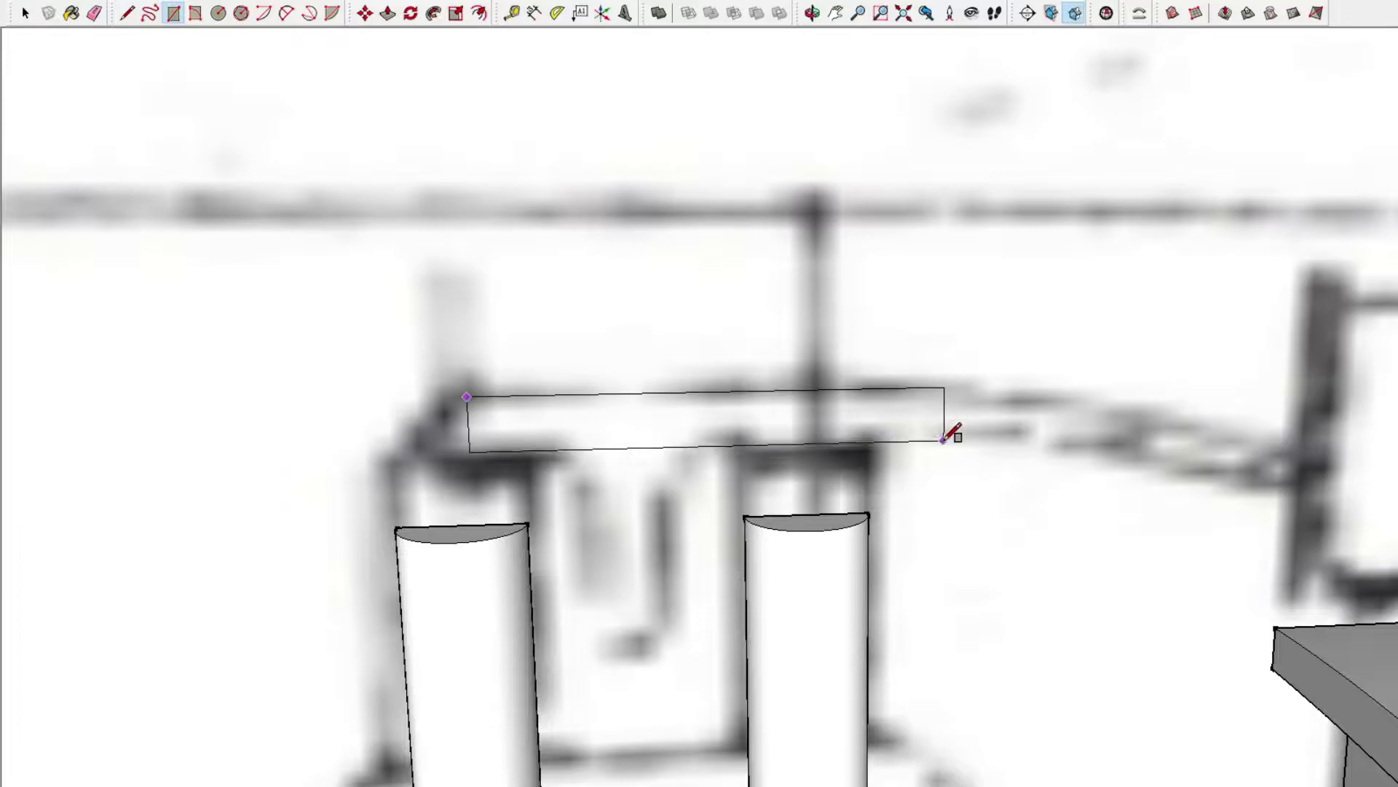
click(922, 449)
key(a)
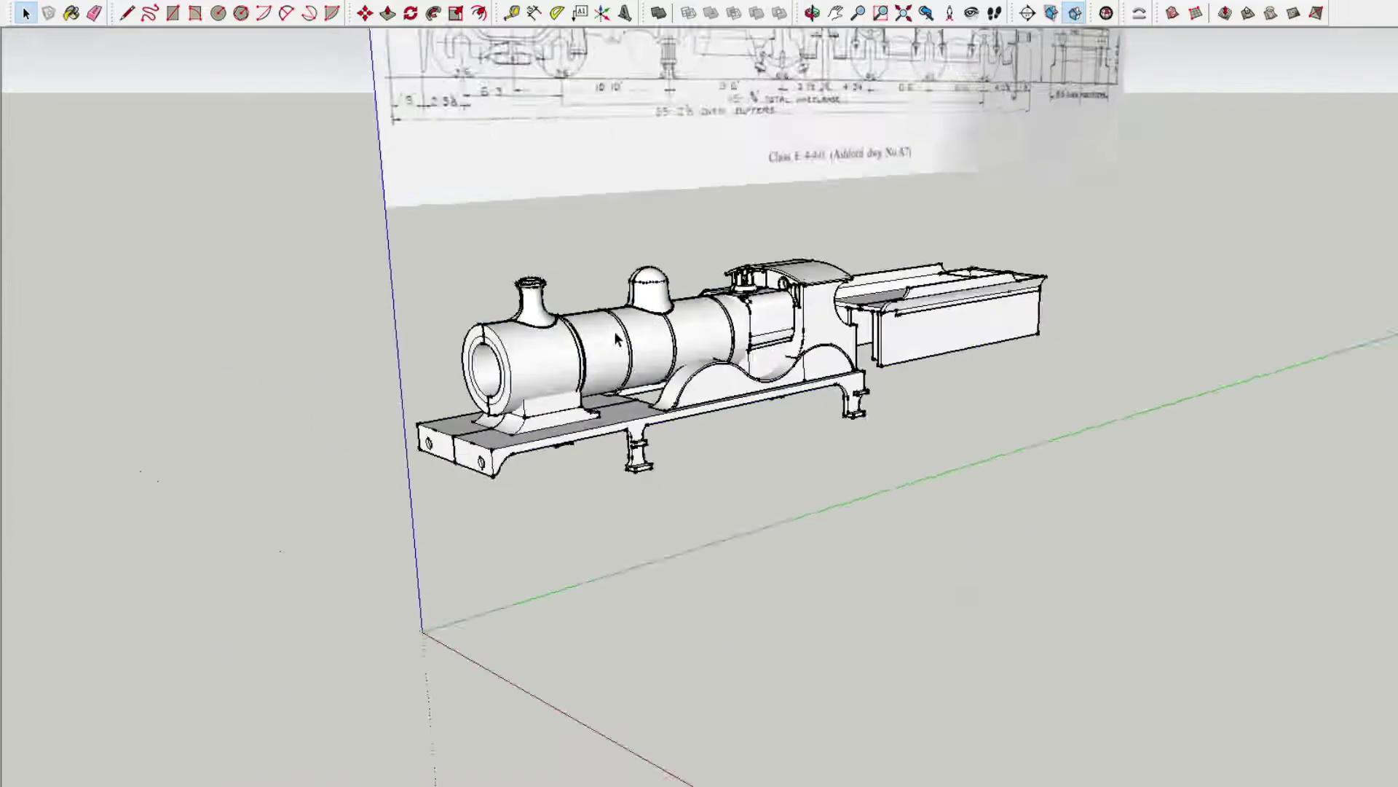
- Zoom into the boiler opening and select the inner face for the smokebox front
scroll(736, 348, up, 5)
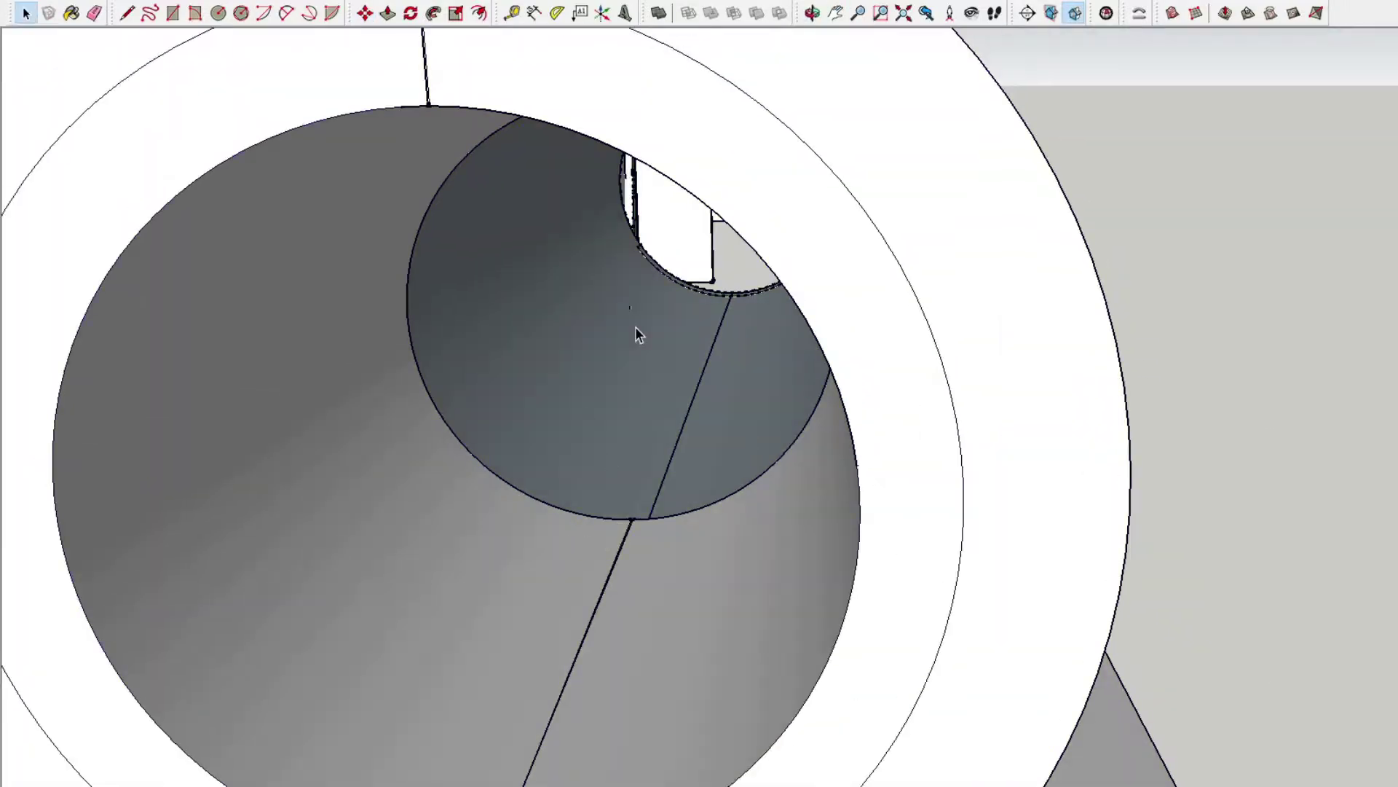
scroll(637, 333, up, 3)
click(625, 337)
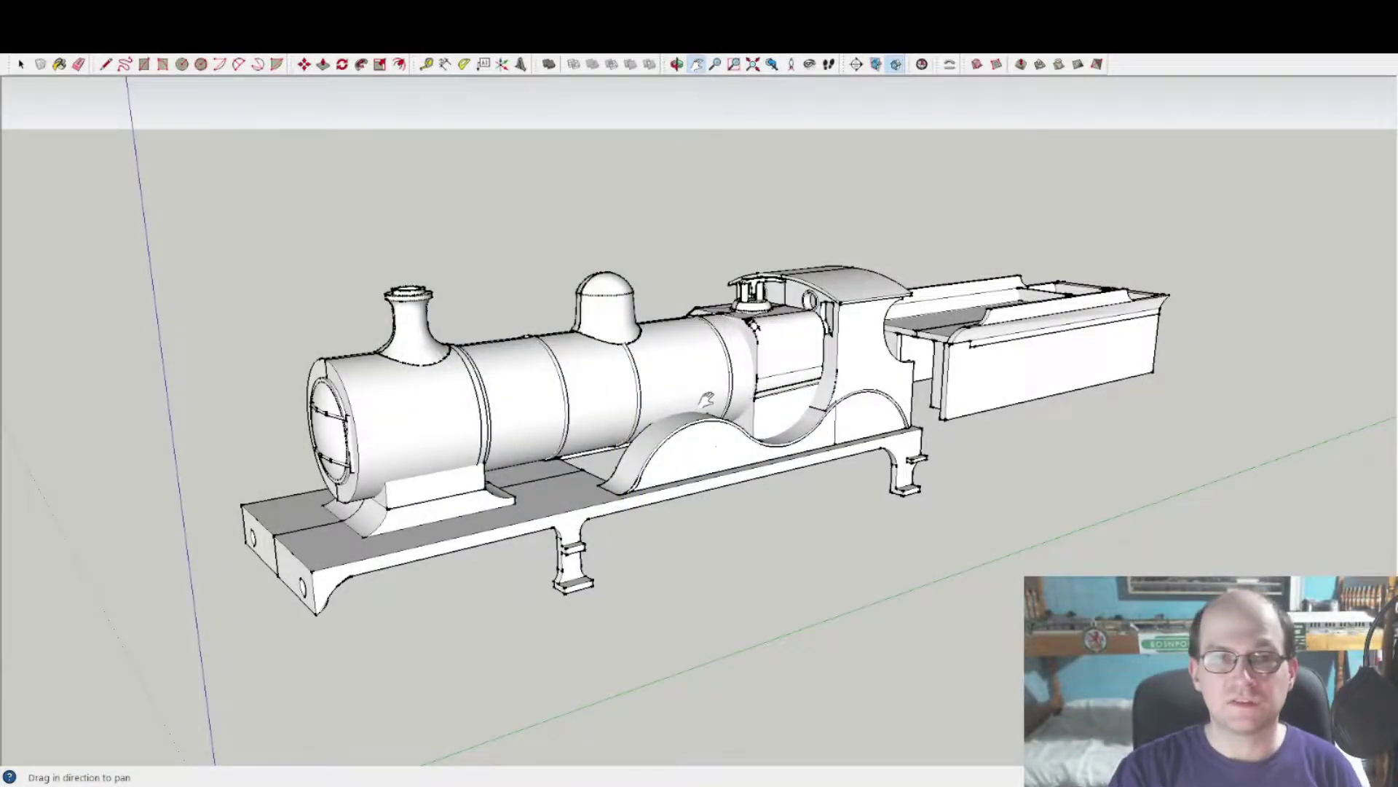
- Orbit, pan and zoom in close on the firebox, dome and cab
drag(716, 403, 708, 434)
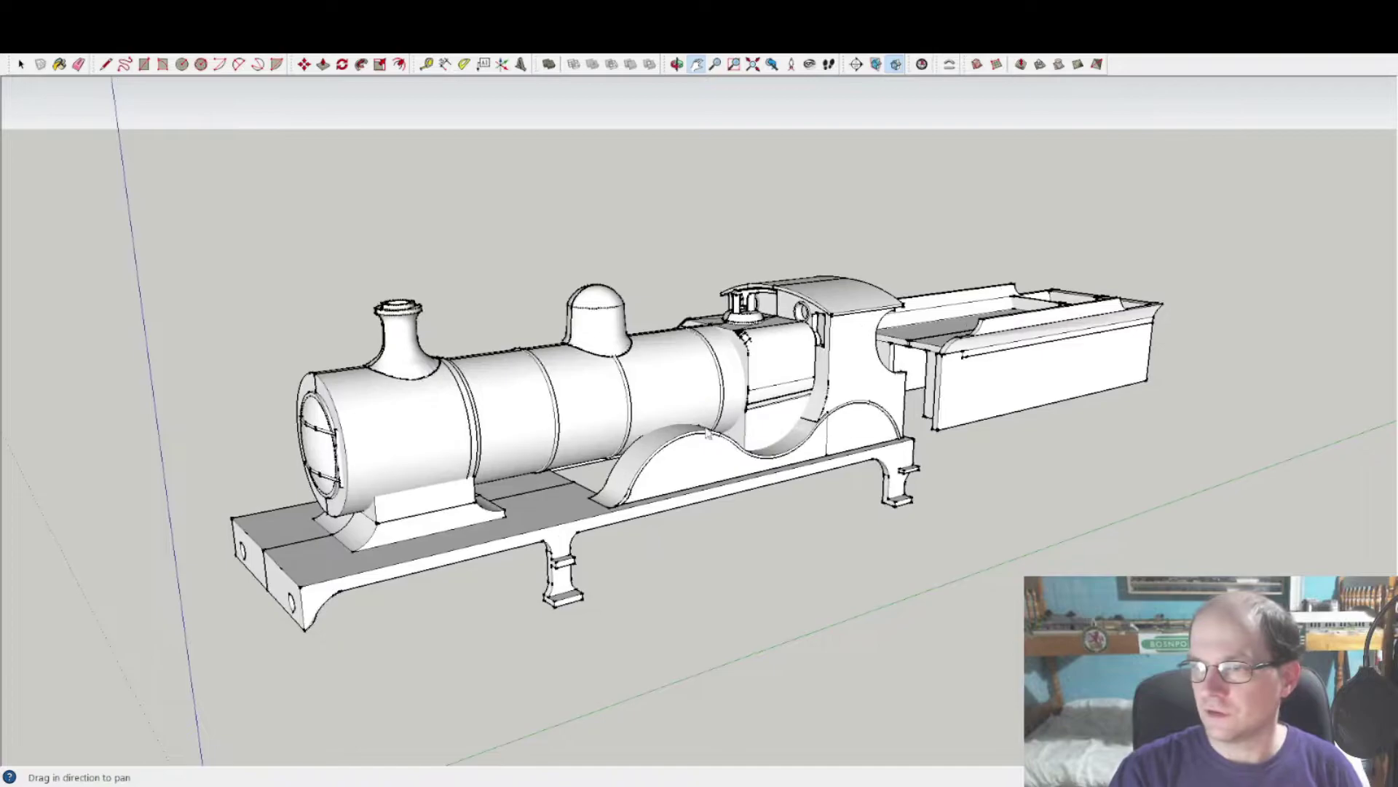
middle_drag(712, 282, 413, 271)
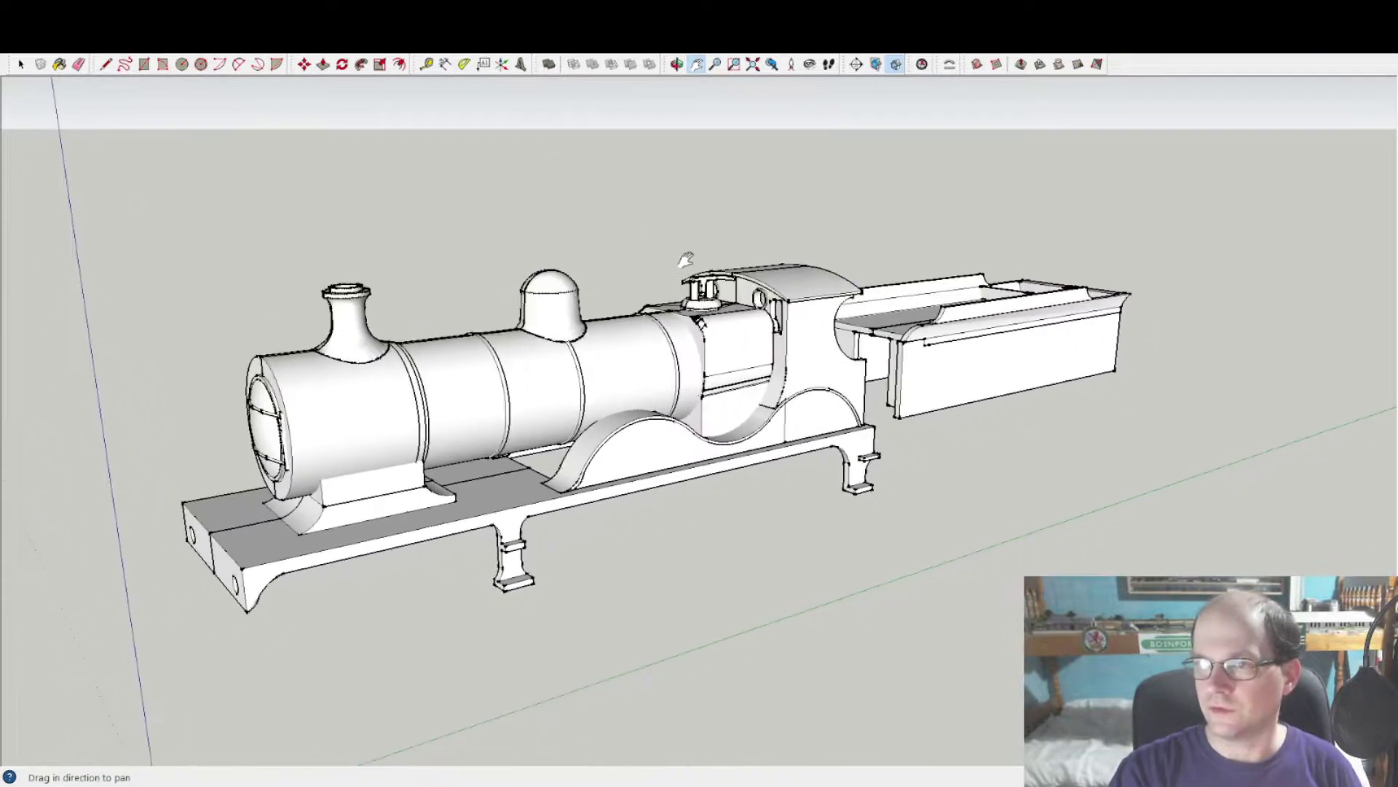
scroll(920, 343, up, 4)
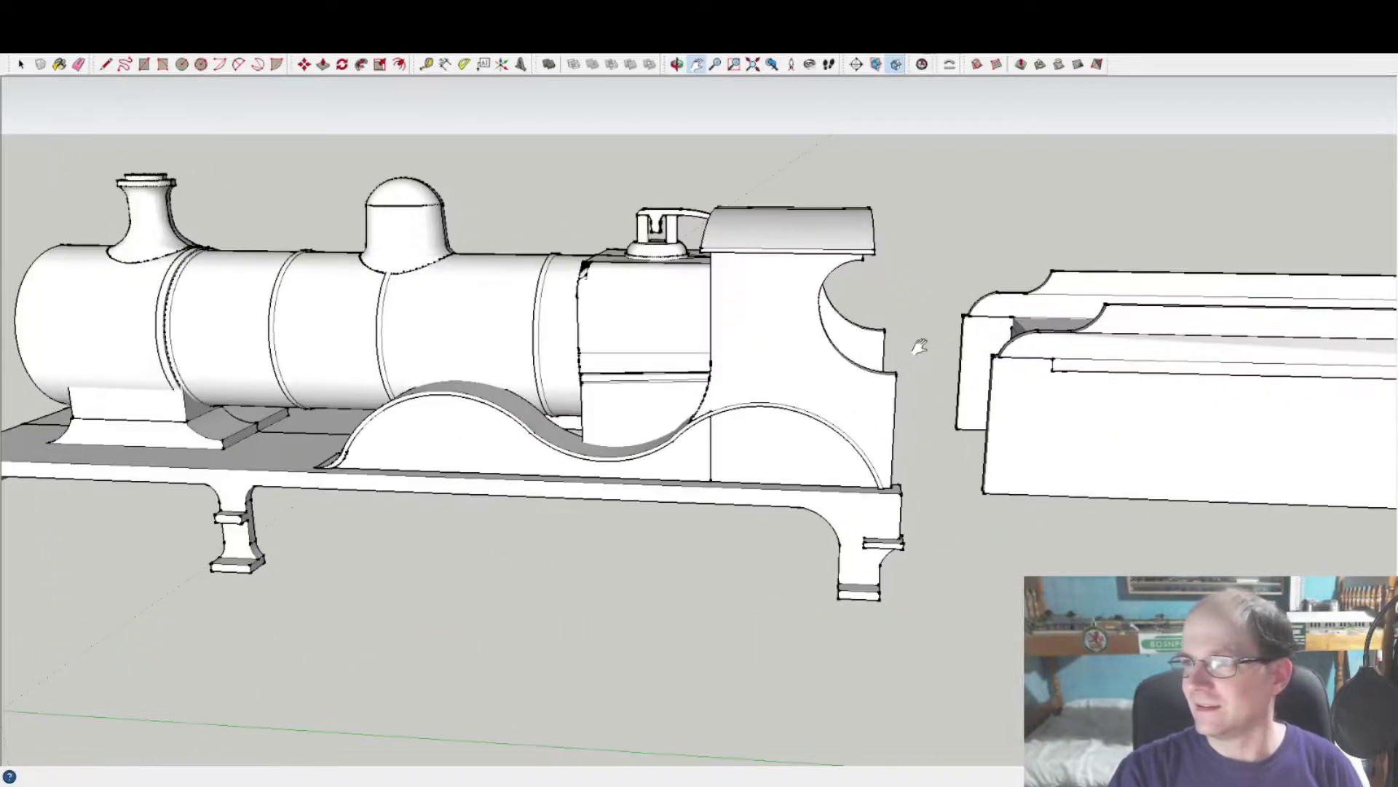
mouse_move(920, 343)
middle_down()
mouse_move(711, 303)
mouse_move(593, 321)
middle_up()
scroll(936, 349, up, 3)
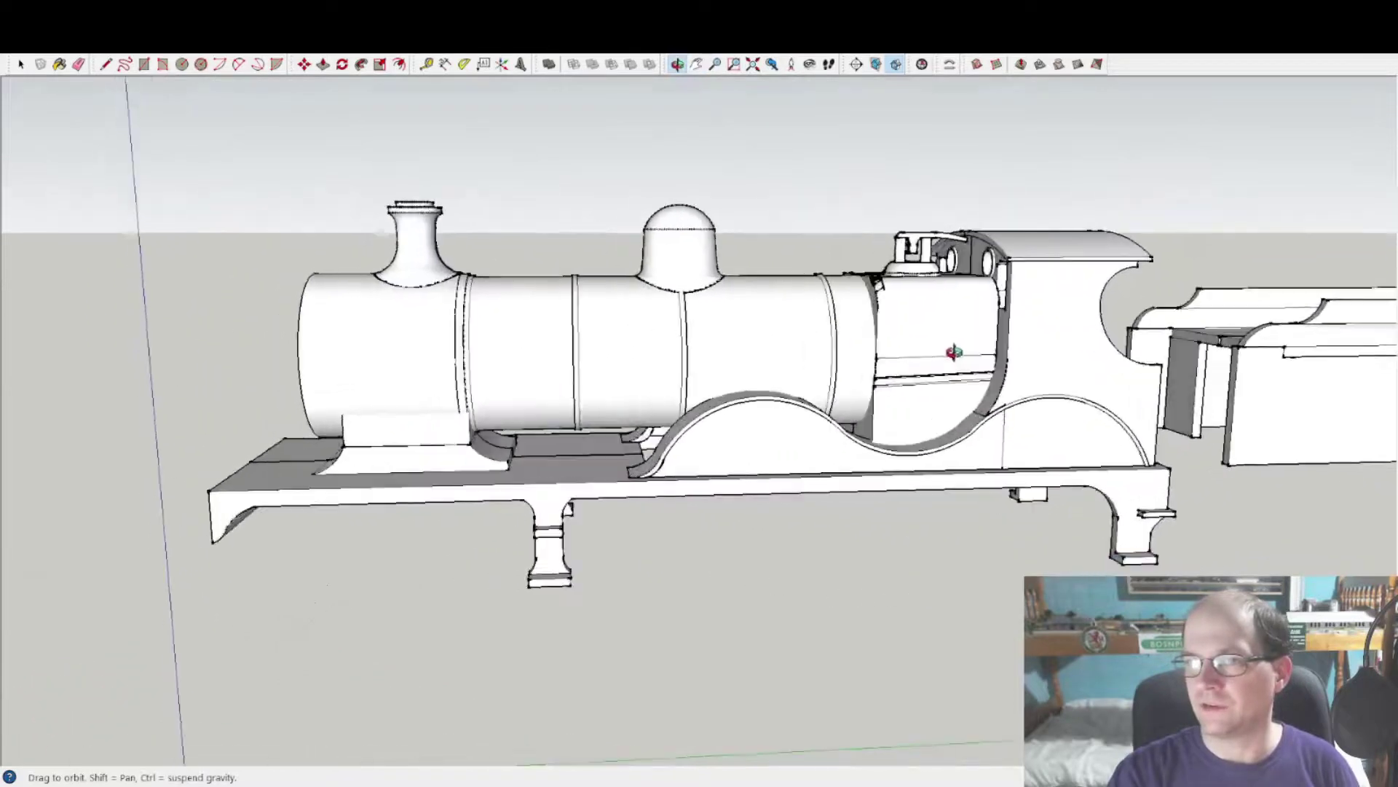
mouse_move(936, 350)
middle_down()
mouse_move(884, 331)
mouse_move(705, 347)
mouse_move(863, 357)
mouse_move(807, 362)
mouse_move(695, 426)
middle_up()
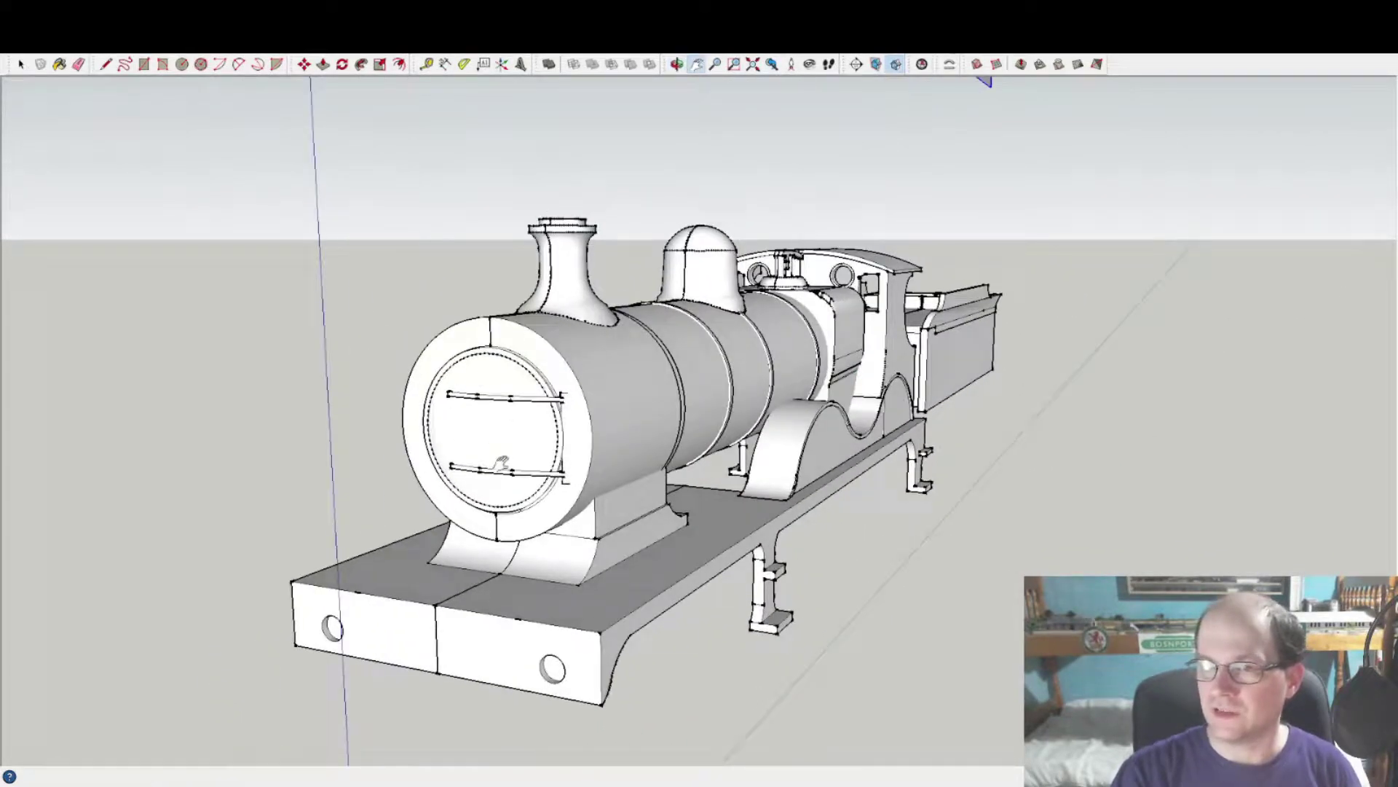
mouse_move(503, 464)
middle_down()
mouse_move(908, 352)
mouse_move(726, 351)
middle_up()
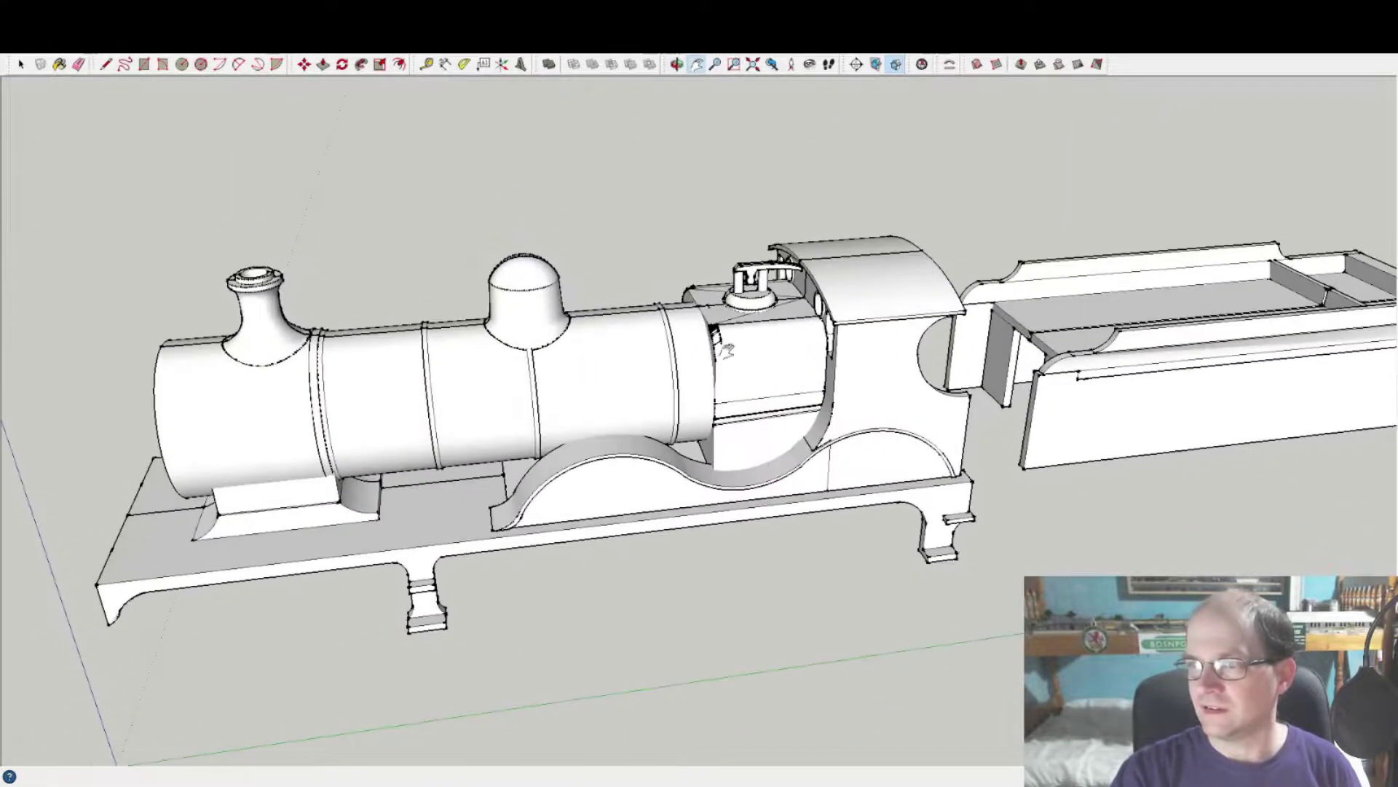
scroll(726, 351, up, 1)
scroll(726, 351, up, 1)
scroll(796, 303, up, 2)
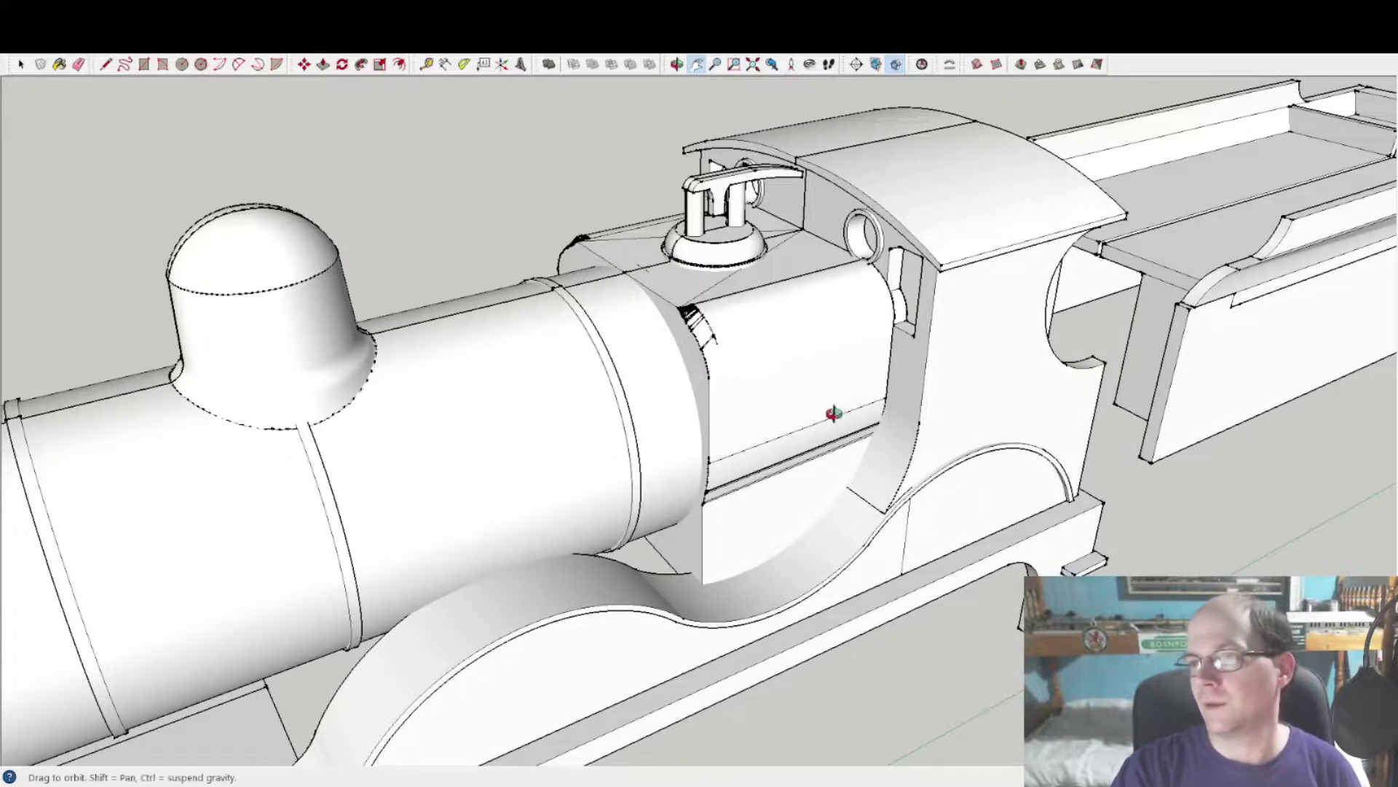
- Orbit and zoom down to the cab back, rear frame and tender front
mouse_move(834, 413)
middle_down()
mouse_move(656, 321)
mouse_move(646, 255)
mouse_move(718, 313)
mouse_move(606, 261)
middle_up()
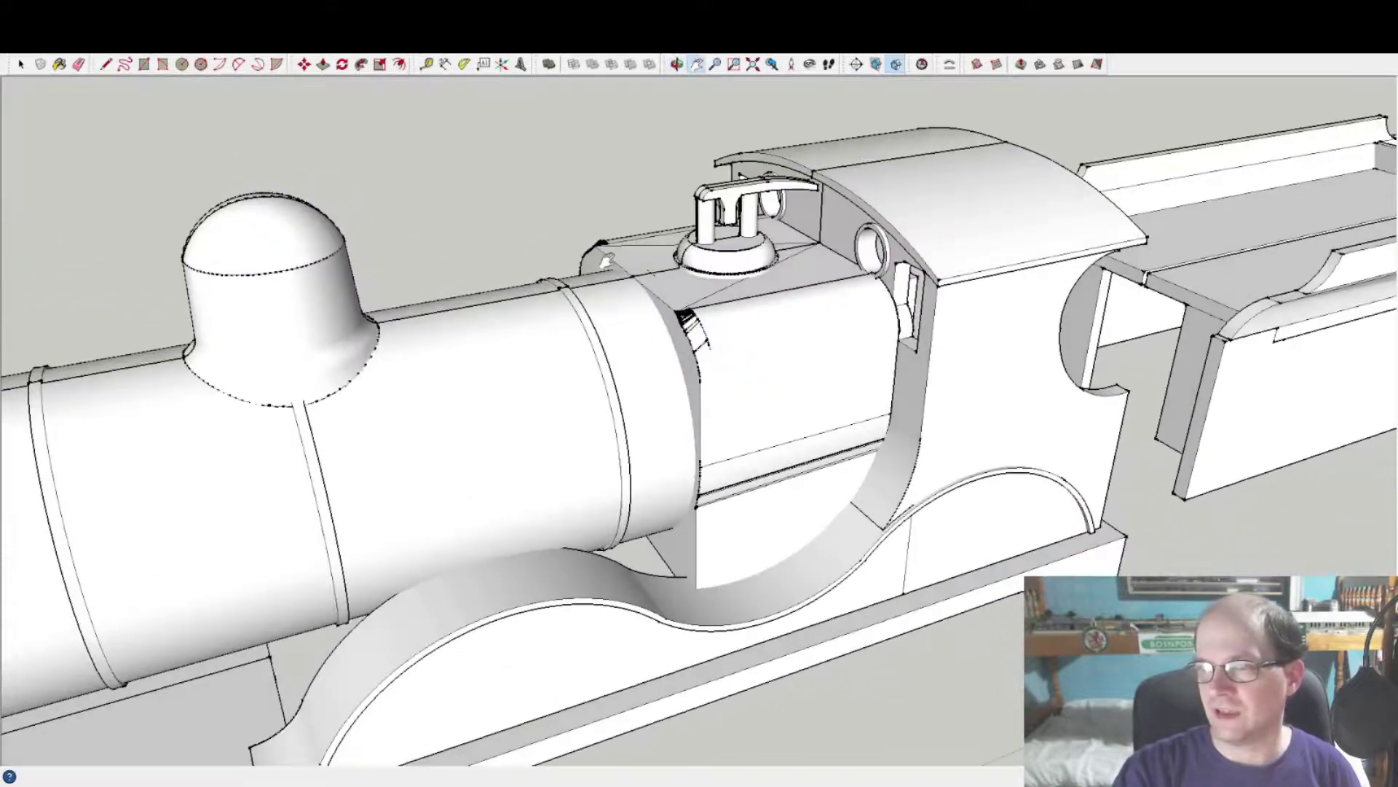
mouse_move(847, 397)
middle_down()
mouse_move(806, 327)
mouse_move(854, 377)
mouse_move(914, 368)
mouse_move(1032, 302)
mouse_move(802, 303)
mouse_move(903, 281)
mouse_move(970, 307)
mouse_move(955, 324)
mouse_move(742, 312)
mouse_move(726, 241)
mouse_move(644, 260)
middle_up()
scroll(955, 324, down, 3)
mouse_move(799, 328)
shift+middle_down()
mouse_move(806, 350)
mouse_move(751, 364)
mouse_move(1048, 365)
shift+middle_up()
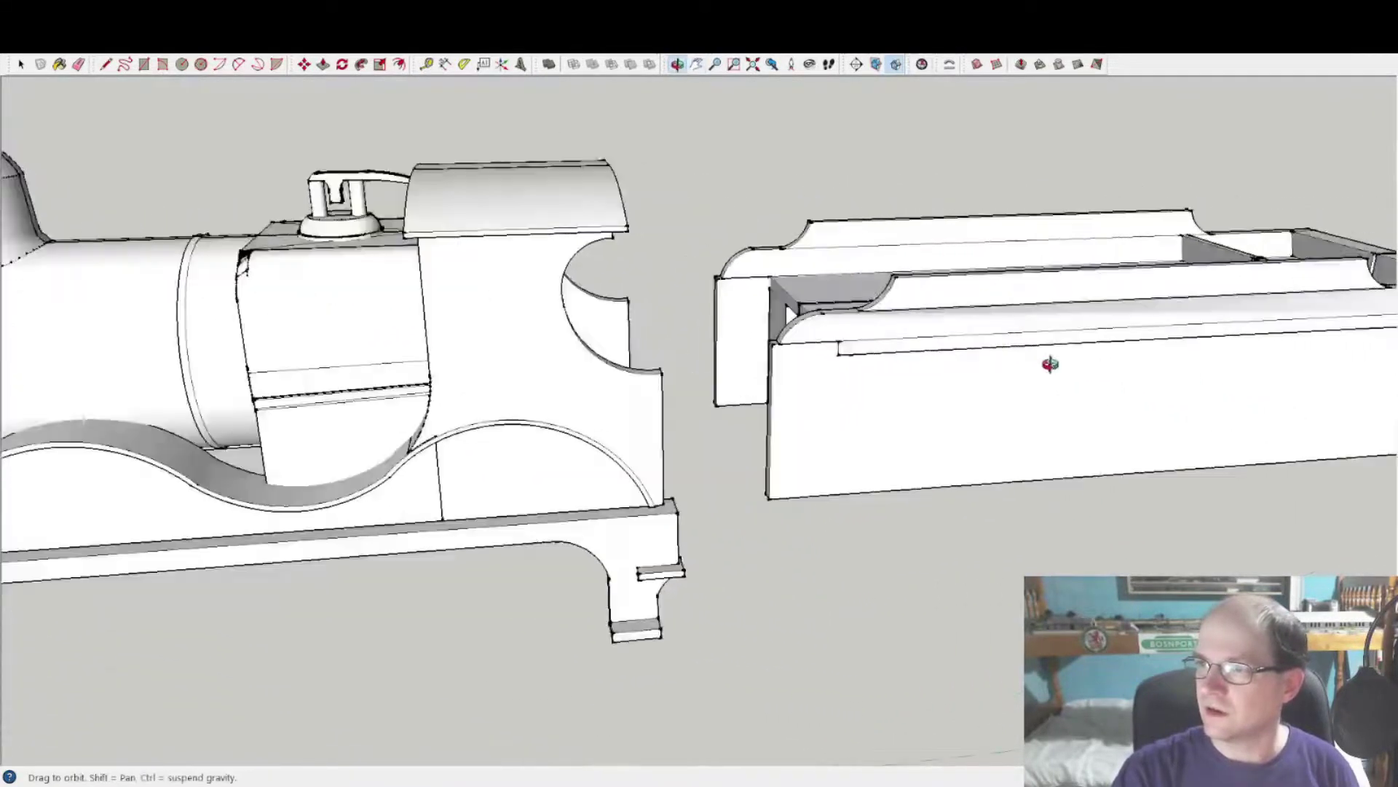
scroll(986, 328, up, 2)
mouse_move(987, 328)
middle_down()
mouse_move(1162, 462)
mouse_move(1239, 387)
mouse_move(876, 310)
middle_up()
scroll(1065, 386, up, 2)
scroll(875, 309, up, 3)
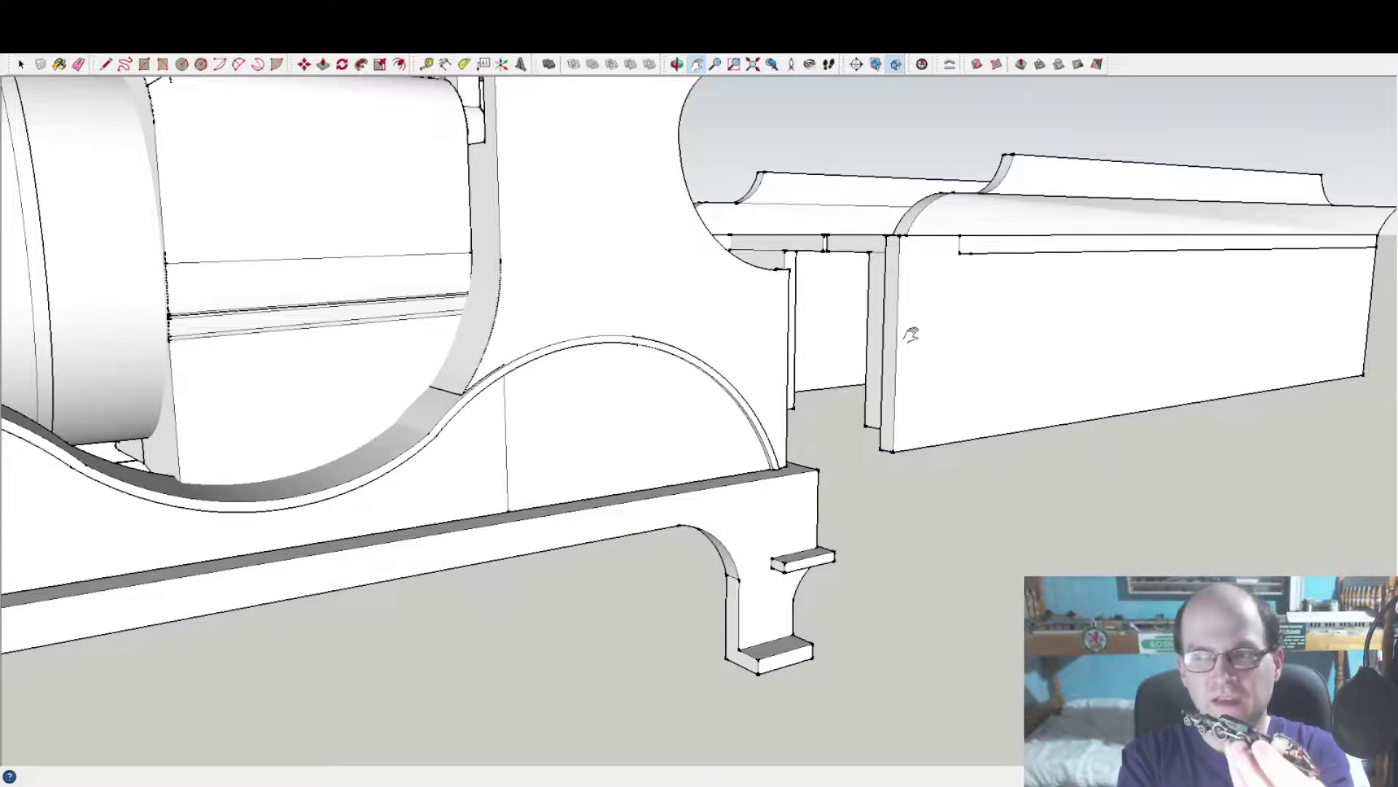
- Orbit over the cab roof and look down into the tender
middle_drag(968, 295, 901, 410)
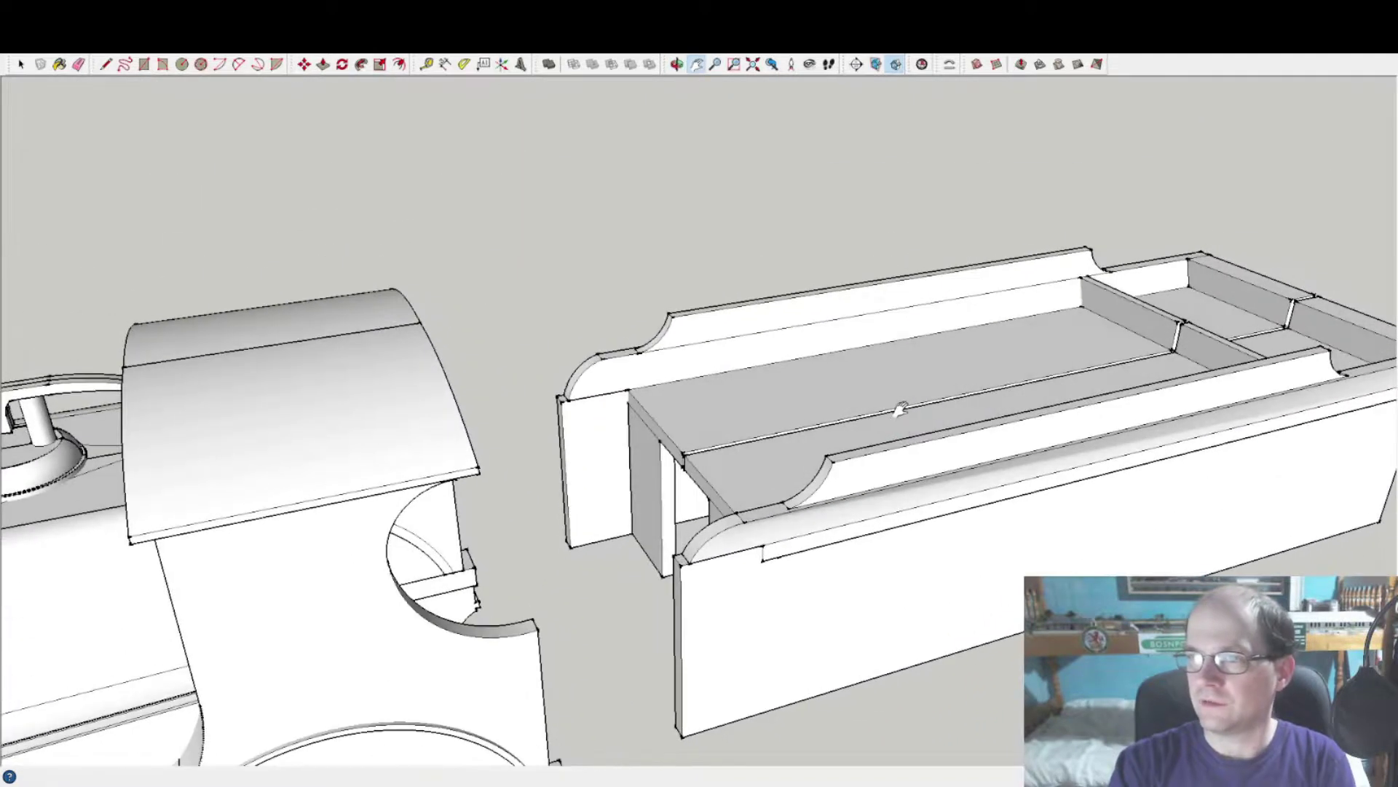
mouse_move(899, 357)
shift+middle_down()
mouse_move(790, 387)
mouse_move(867, 407)
mouse_move(896, 537)
mouse_move(999, 578)
mouse_move(1124, 546)
shift+middle_up()
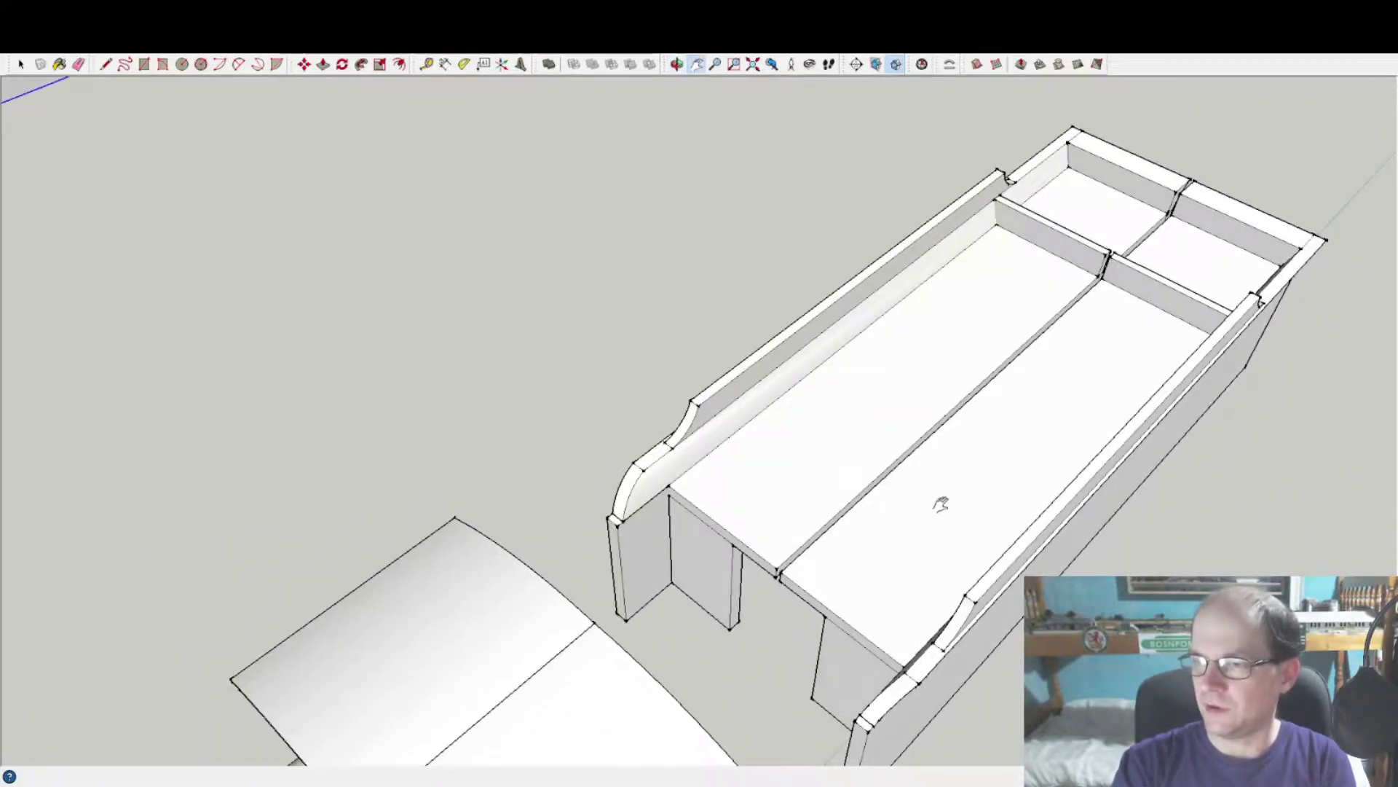
mouse_move(941, 504)
middle_down()
mouse_move(718, 369)
mouse_move(775, 368)
mouse_move(915, 452)
mouse_move(976, 460)
middle_up()
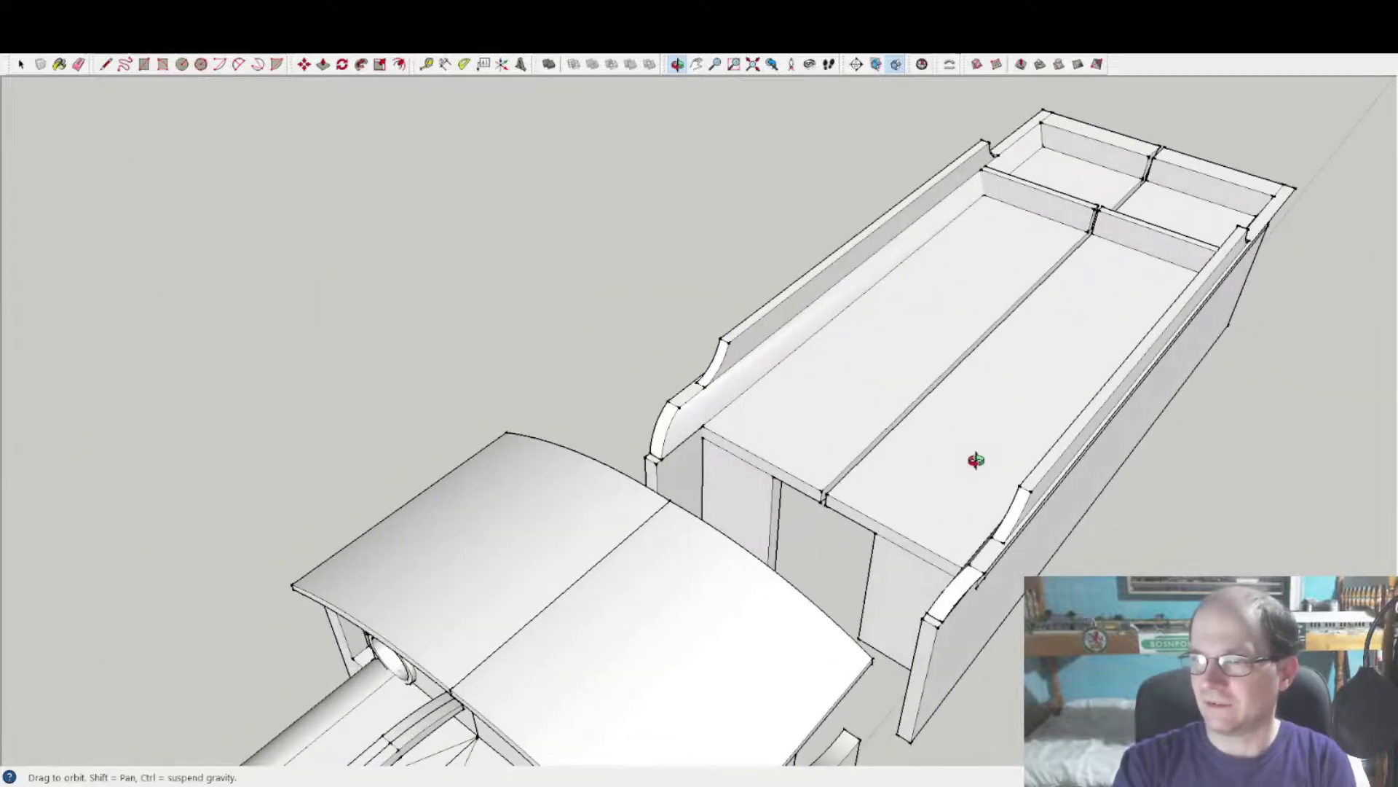
mouse_move(953, 380)
middle_down()
mouse_move(802, 333)
mouse_move(743, 243)
mouse_move(828, 268)
middle_up()
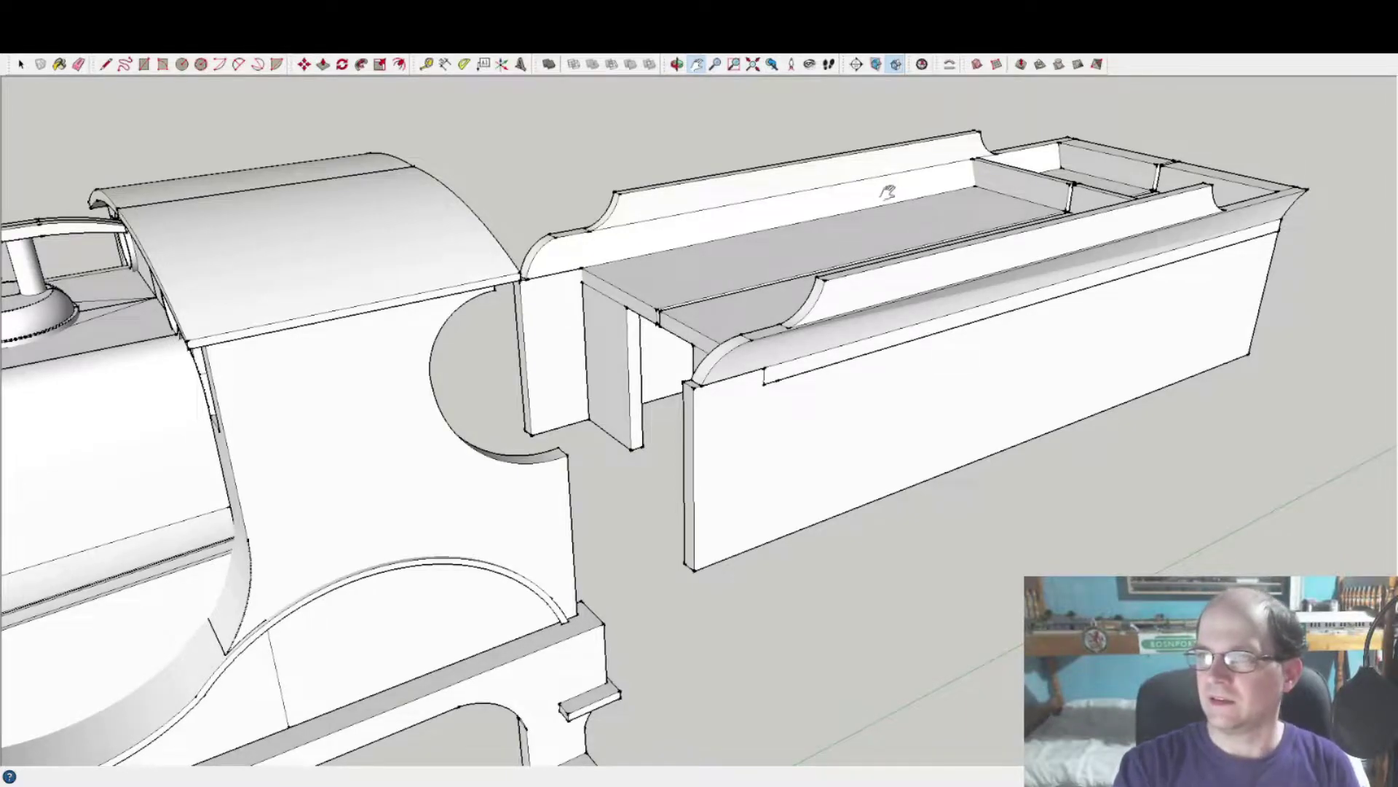
middle_drag(886, 188, 805, 268)
drag(701, 341, 727, 344)
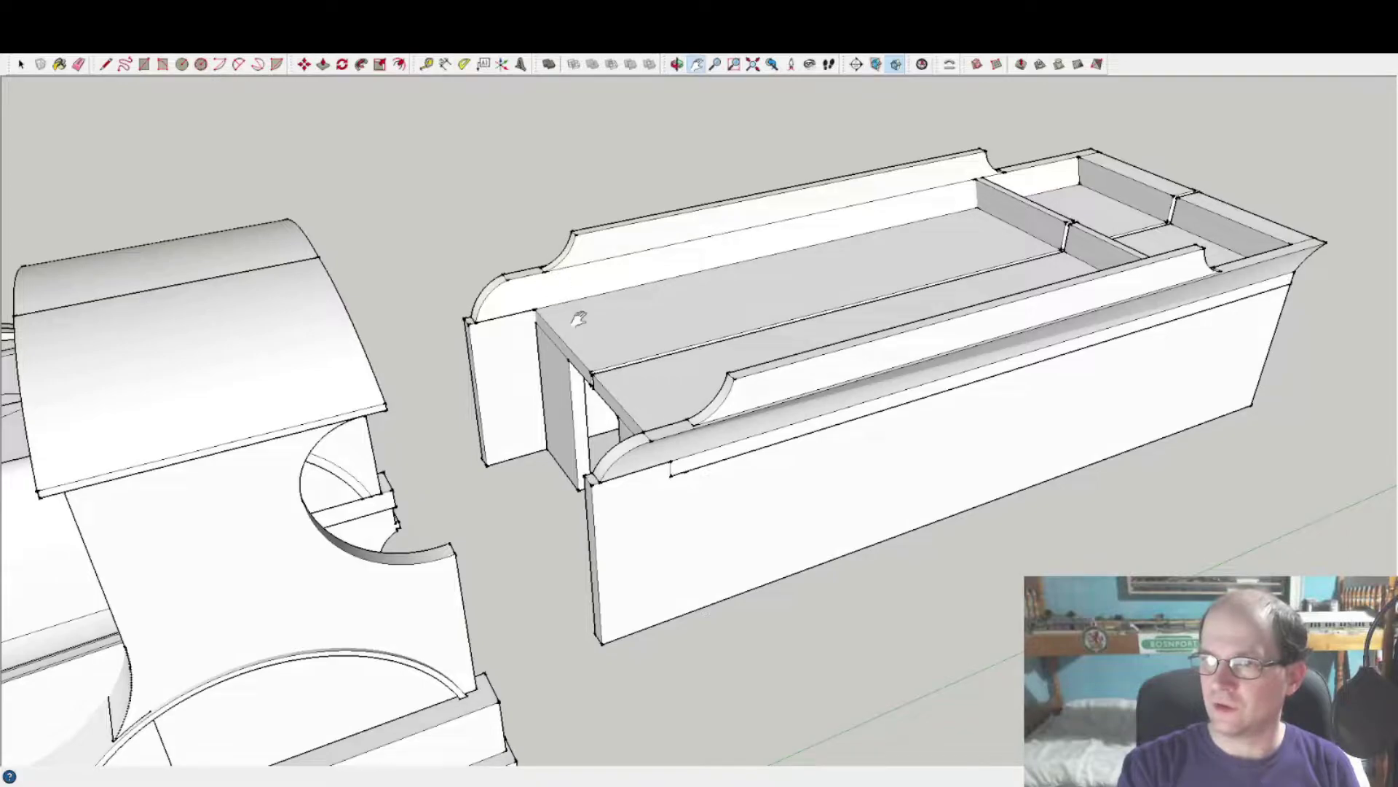
mouse_move(579, 318)
middle_down()
mouse_move(708, 253)
mouse_move(616, 284)
mouse_move(683, 281)
middle_up()
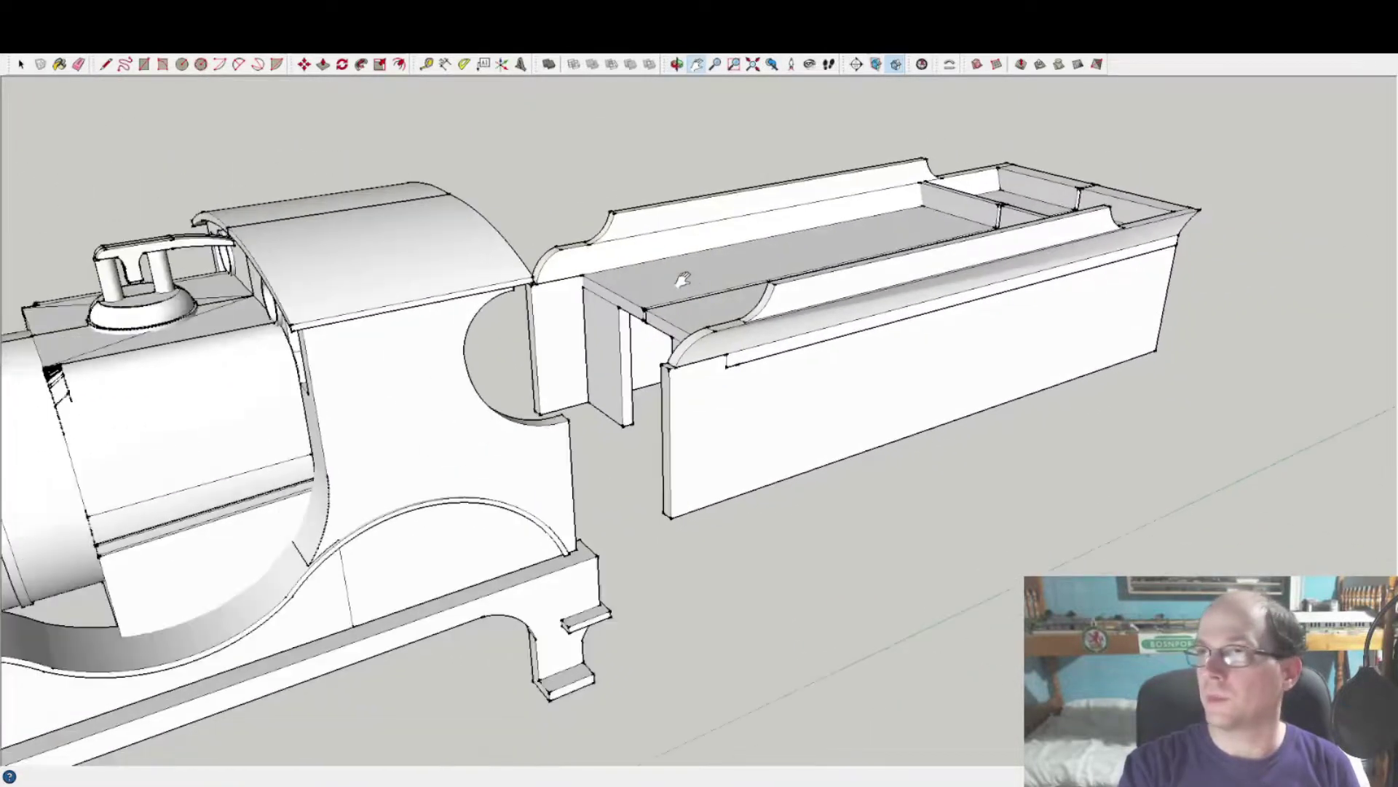
- Zoom out and orbit beneath the model to see its hollow undersides
scroll(682, 280, down, 2)
scroll(682, 280, down, 2)
scroll(684, 306, down, 2)
scroll(691, 376, down, 1)
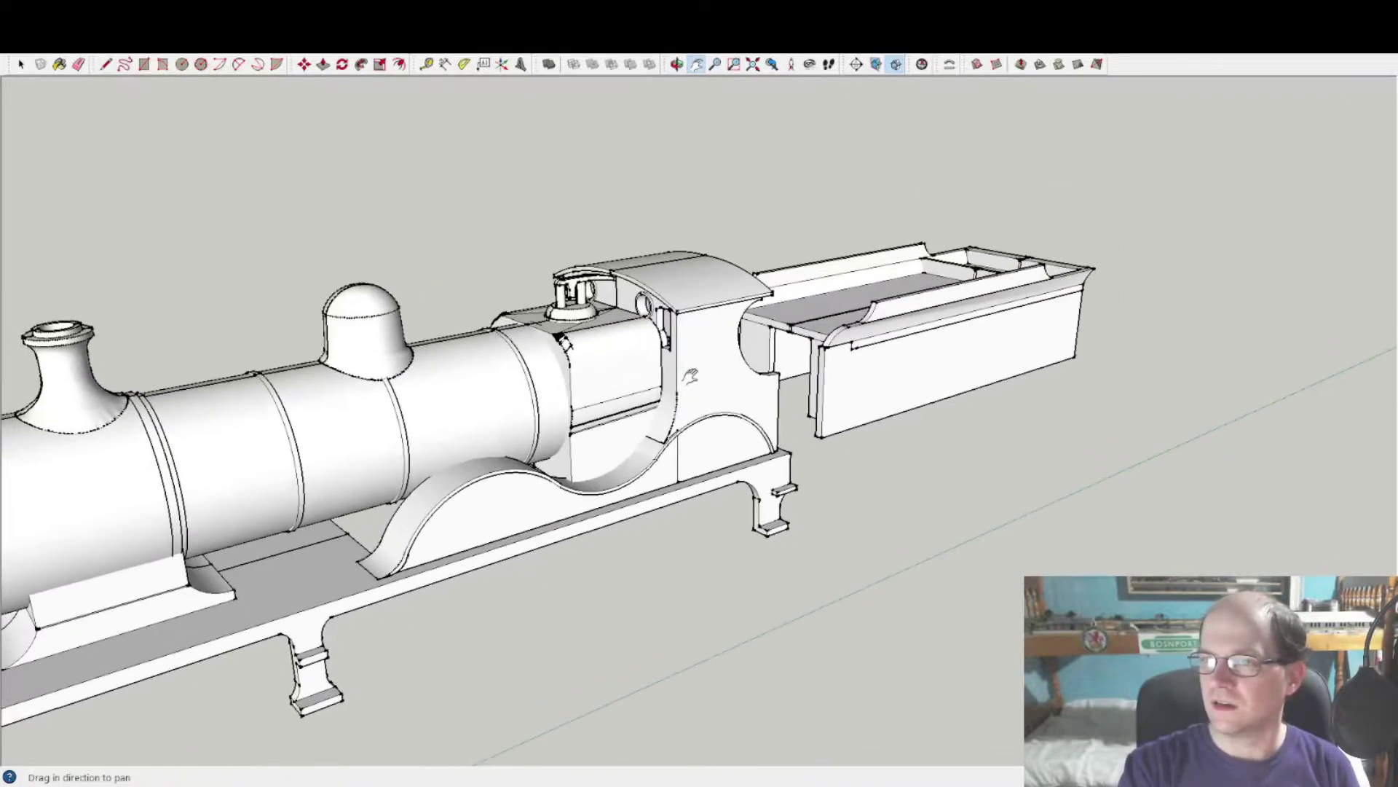
mouse_move(565, 341)
middle_down()
mouse_move(674, 362)
mouse_move(655, 375)
middle_up()
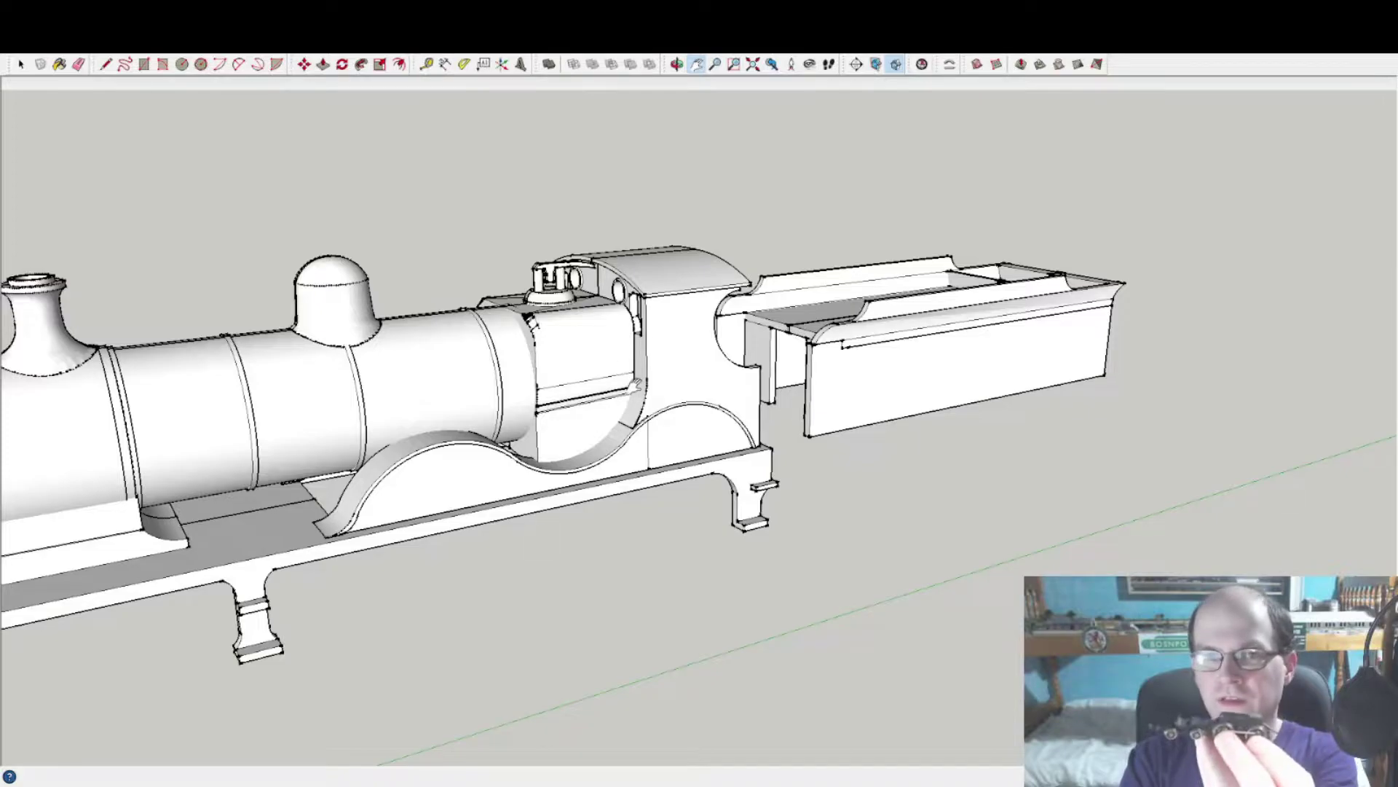
mouse_move(639, 405)
middle_down()
mouse_move(523, 354)
mouse_move(442, 370)
mouse_move(394, 277)
middle_up()
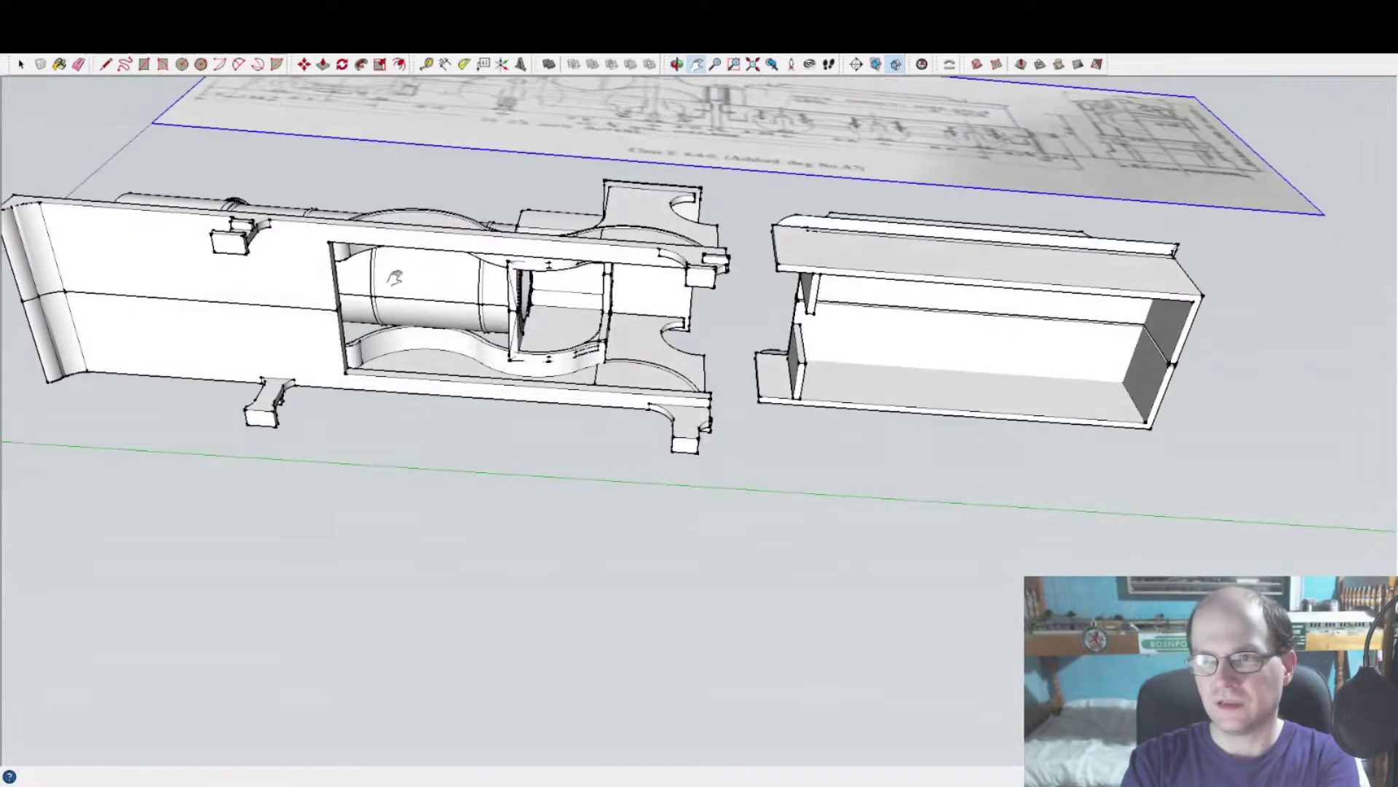
- Orbit from the underside up to a front three-quarter view of locomotive and tender
mouse_move(491, 324)
middle_down()
mouse_move(463, 303)
mouse_move(405, 312)
mouse_move(519, 274)
mouse_move(548, 246)
mouse_move(608, 452)
mouse_move(491, 190)
middle_up()
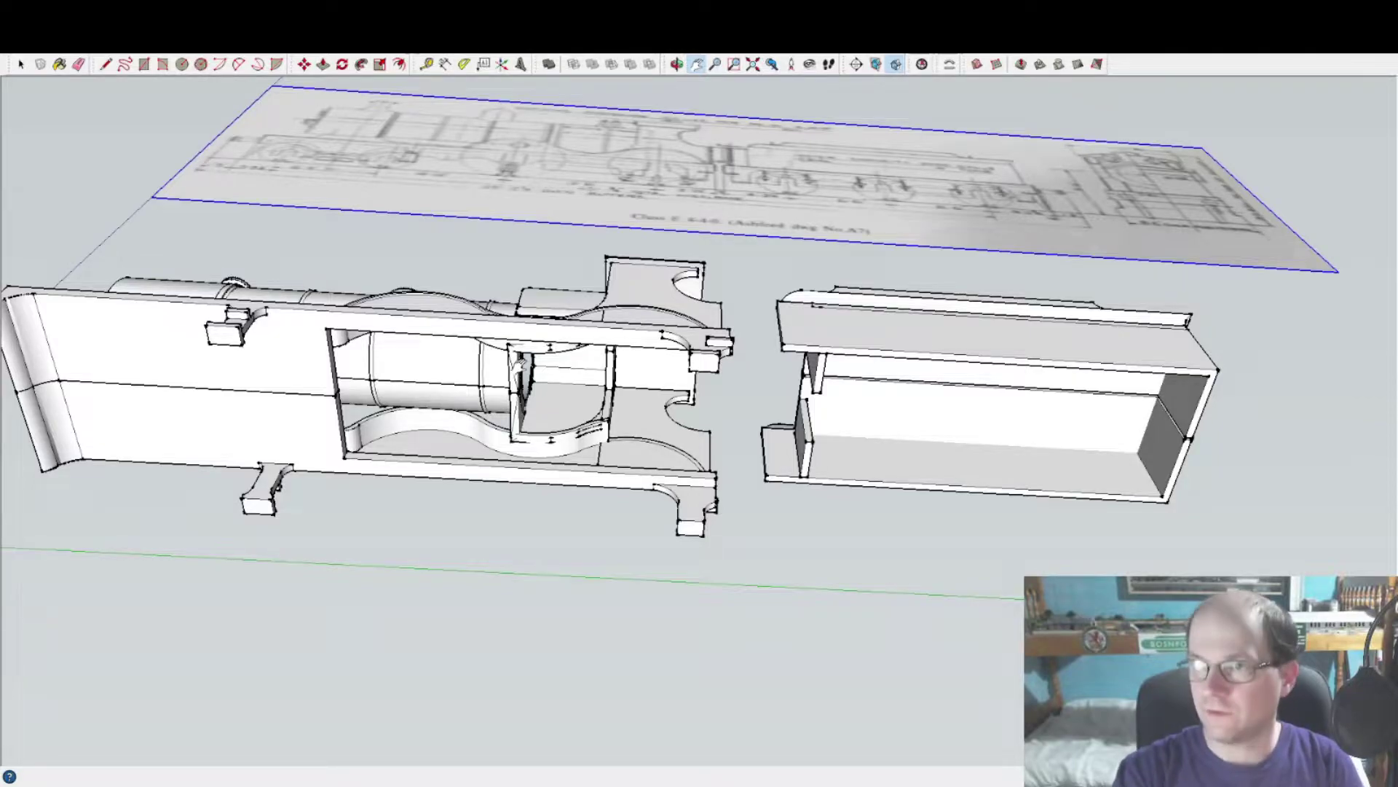
middle_drag(568, 212, 568, 146)
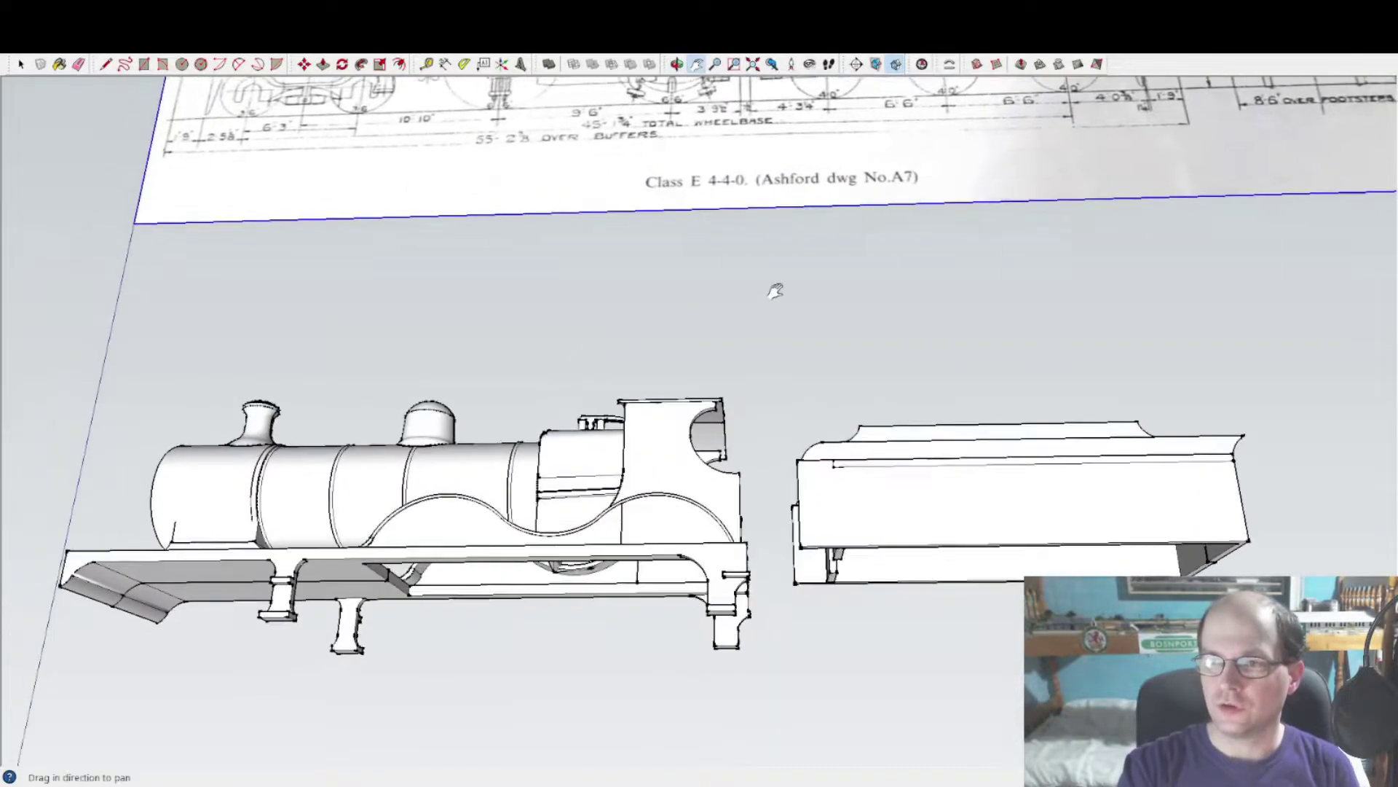
middle_drag(774, 290, 845, 372)
middle_drag(845, 428, 576, 591)
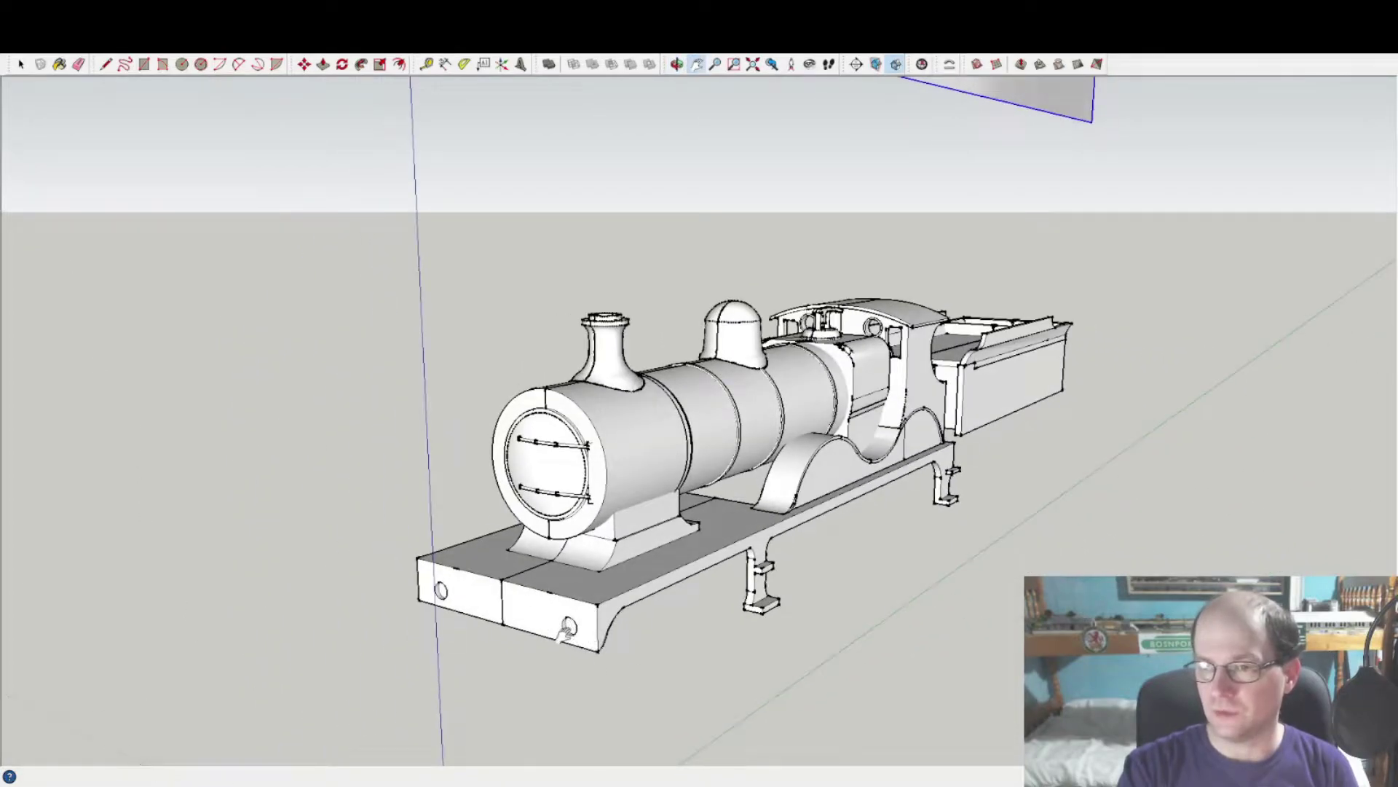
drag(547, 639, 462, 576)
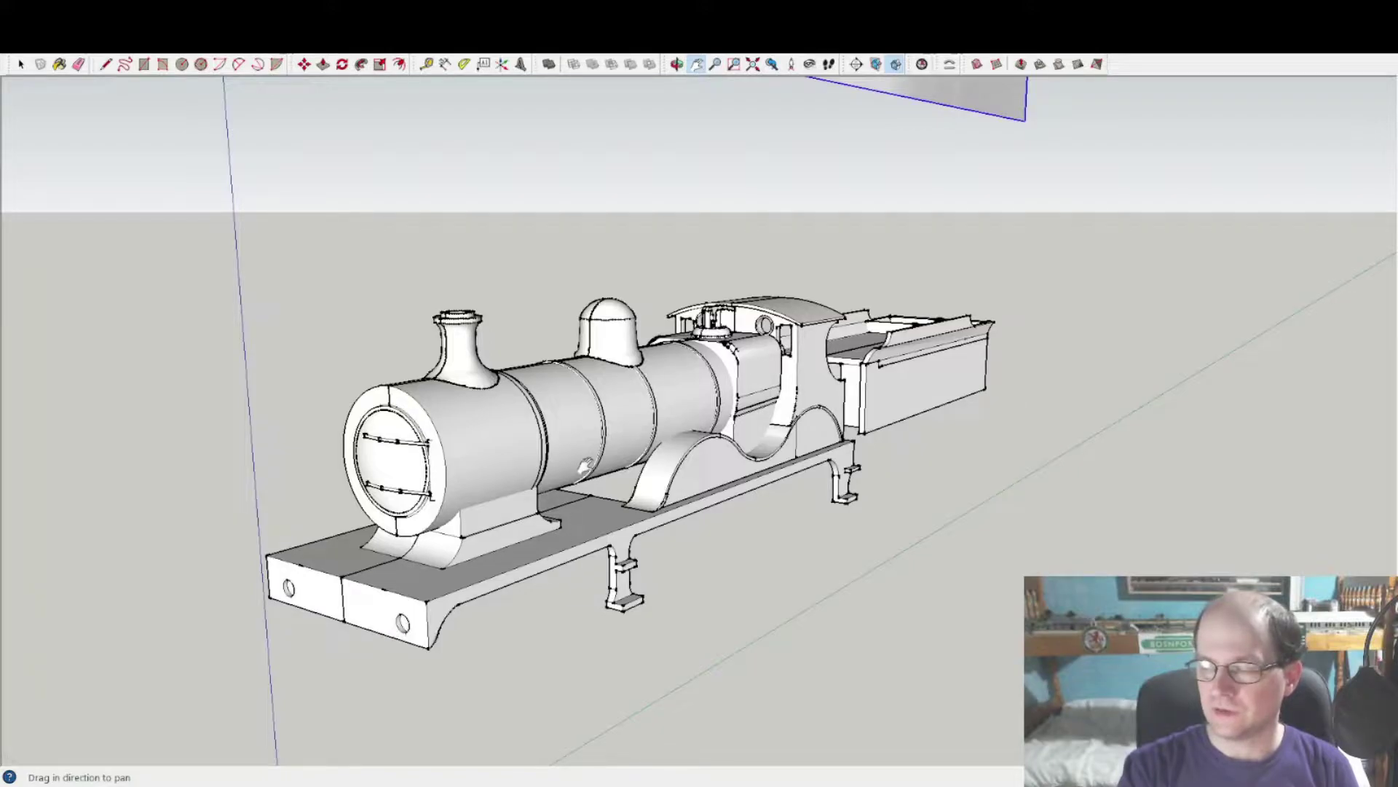
middle_drag(586, 466, 794, 391)
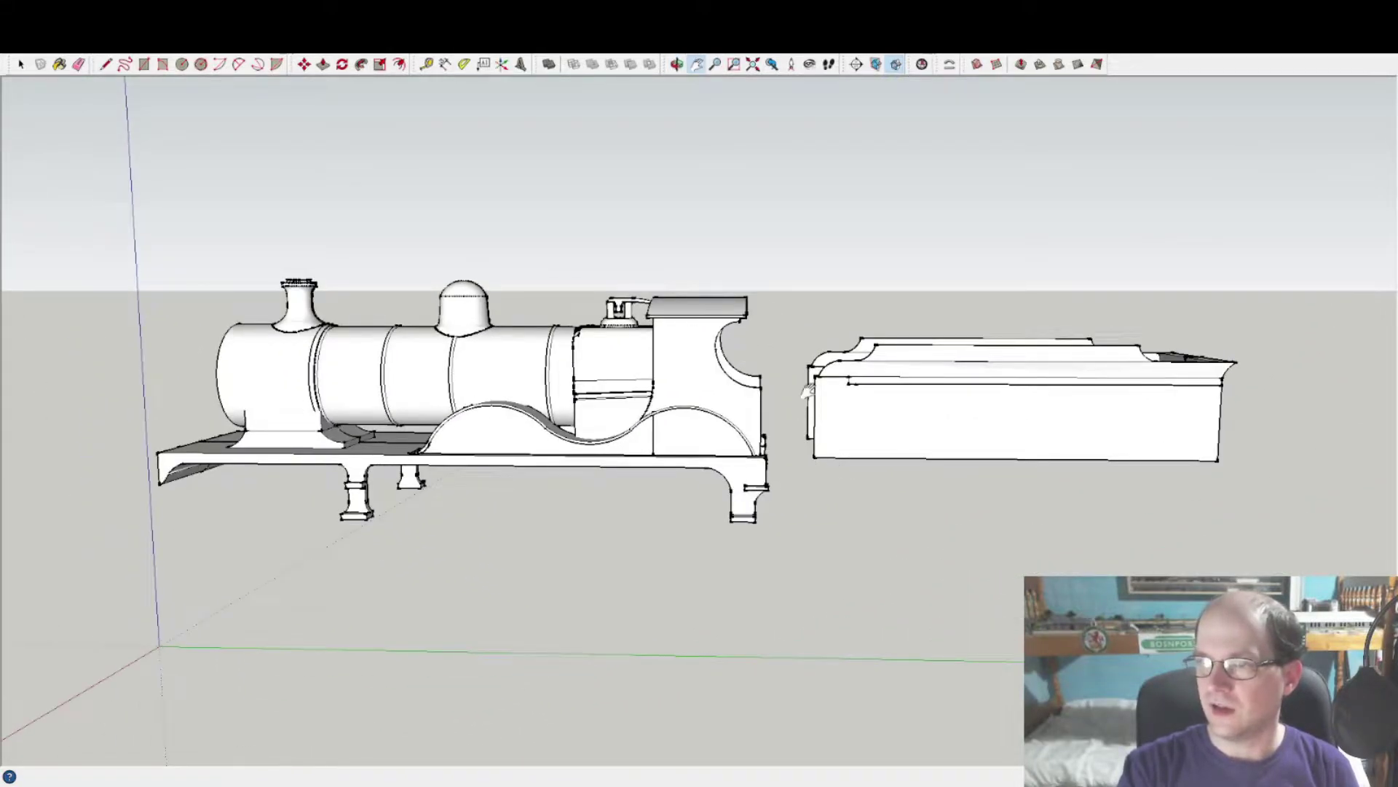
middle_drag(1003, 386, 473, 317)
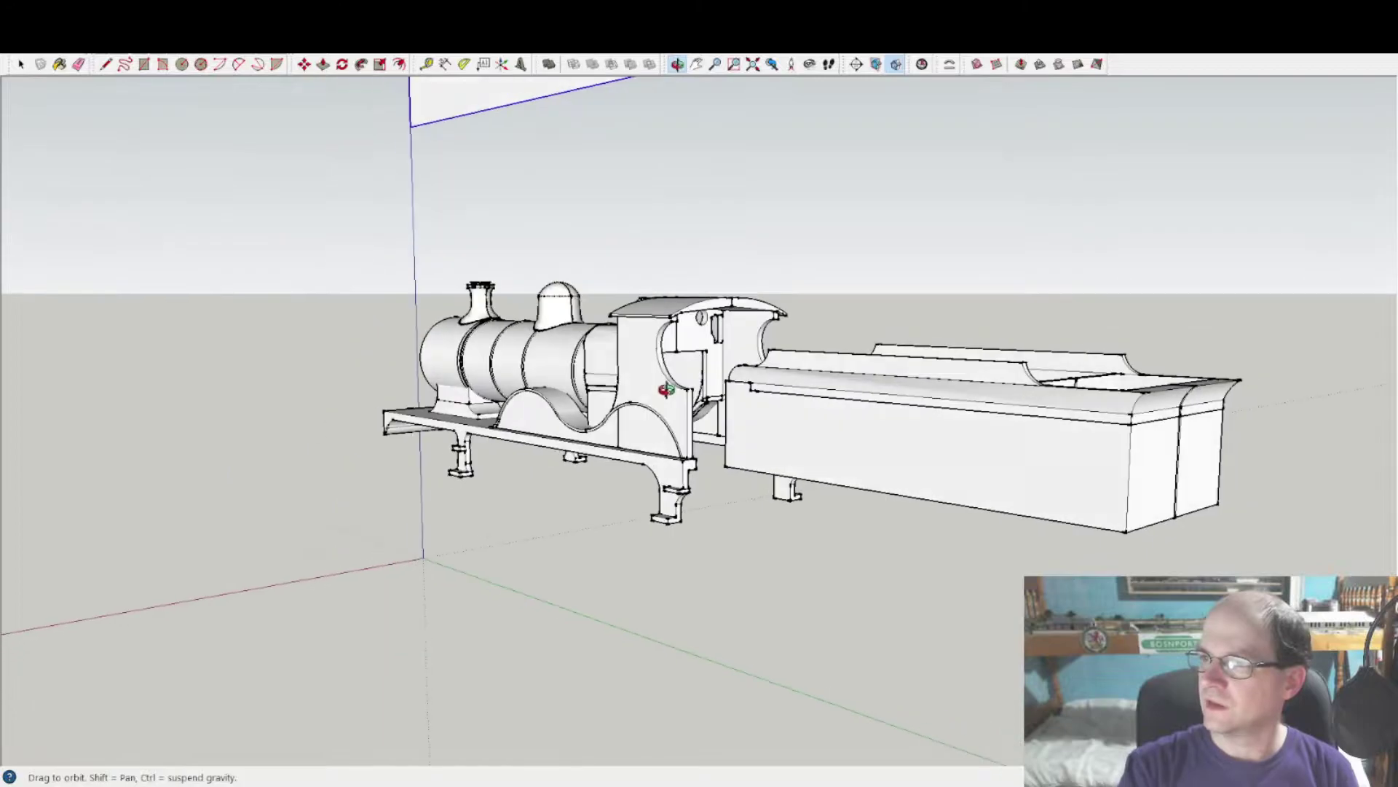
middle_drag(756, 363, 946, 437)
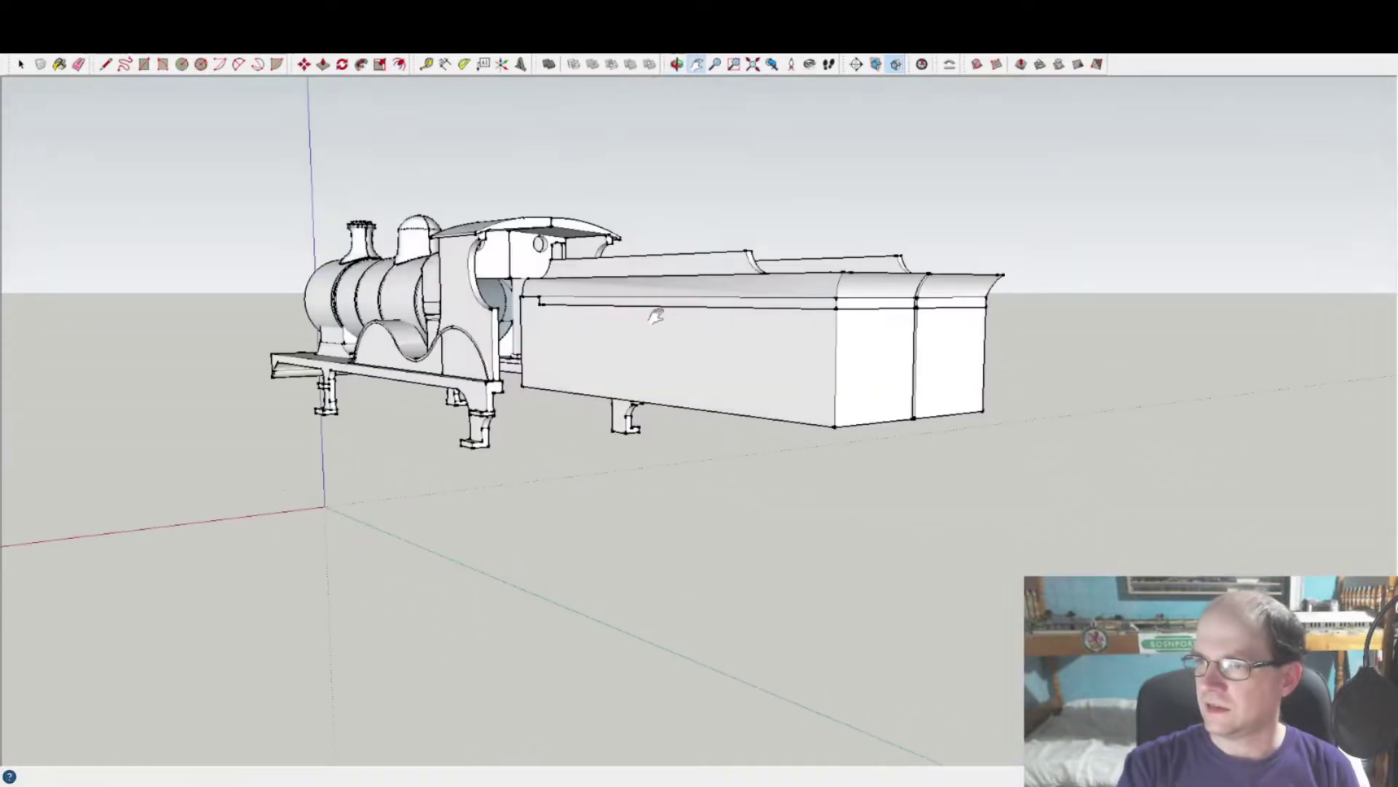
middle_drag(633, 306, 781, 357)
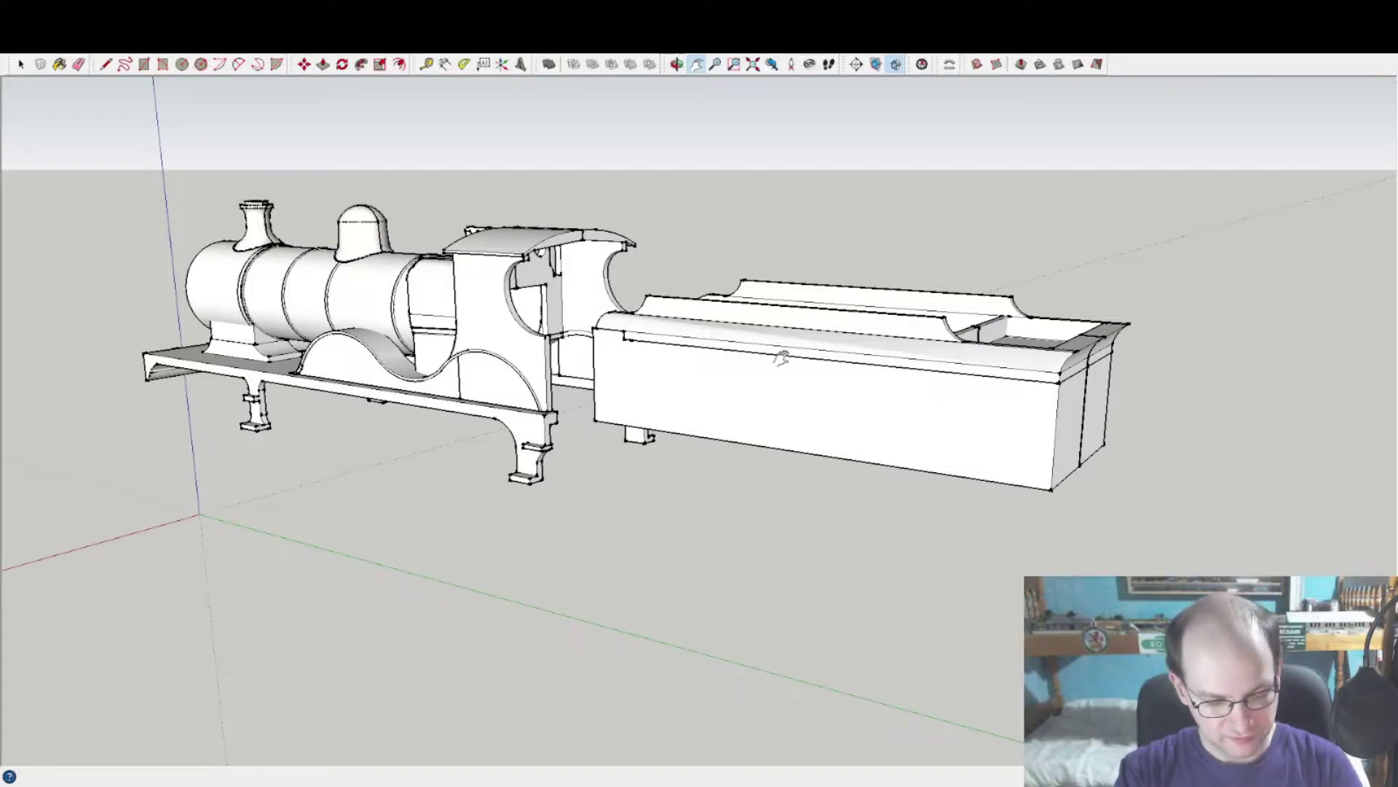
mouse_move(783, 361)
middle_down()
mouse_move(830, 357)
mouse_move(1052, 243)
mouse_move(1020, 353)
mouse_move(836, 369)
mouse_move(787, 297)
mouse_move(812, 272)
mouse_move(599, 440)
mouse_move(649, 250)
mouse_move(643, 300)
middle_up()
scroll(646, 316, up, 3)
scroll(645, 316, down, 3)
middle_drag(531, 318, 779, 365)
scroll(779, 364, up, 3)
mouse_move(785, 490)
middle_down()
mouse_move(878, 342)
mouse_move(849, 234)
mouse_move(796, 374)
mouse_move(761, 388)
mouse_move(740, 424)
mouse_move(687, 437)
mouse_move(386, 417)
mouse_move(556, 468)
mouse_move(771, 354)
mouse_move(805, 440)
mouse_move(838, 450)
mouse_move(721, 524)
mouse_move(675, 580)
mouse_move(739, 533)
middle_up()
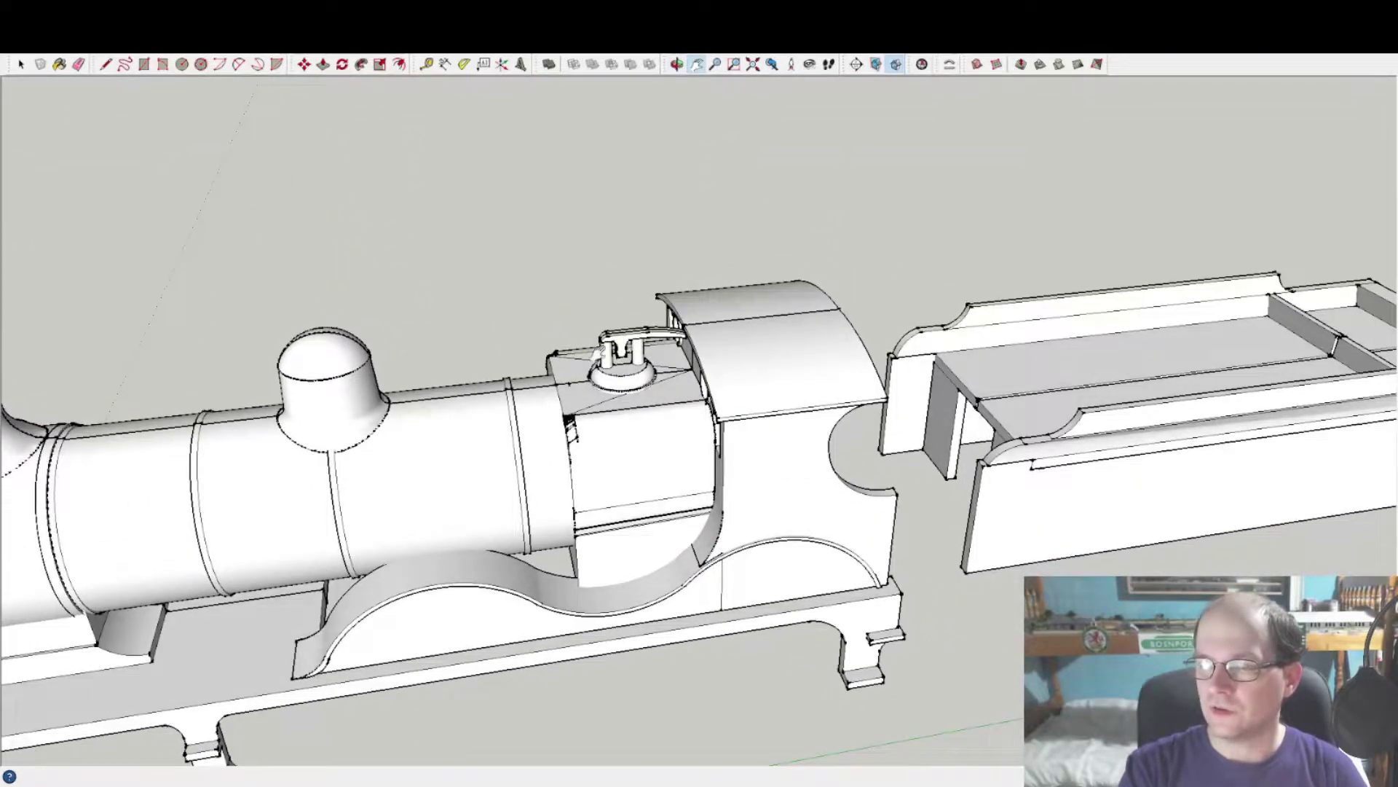
mouse_move(599, 354)
middle_down()
mouse_move(684, 362)
mouse_move(546, 275)
mouse_move(931, 432)
mouse_move(732, 377)
mouse_move(910, 437)
mouse_move(999, 310)
mouse_move(837, 356)
mouse_move(774, 468)
mouse_move(806, 490)
mouse_move(859, 400)
mouse_move(821, 209)
mouse_move(553, 291)
mouse_move(743, 312)
mouse_move(806, 353)
mouse_move(728, 338)
middle_up()
scroll(743, 313, down, 2)
scroll(743, 313, down, 1)
scroll(807, 353, up, 2)
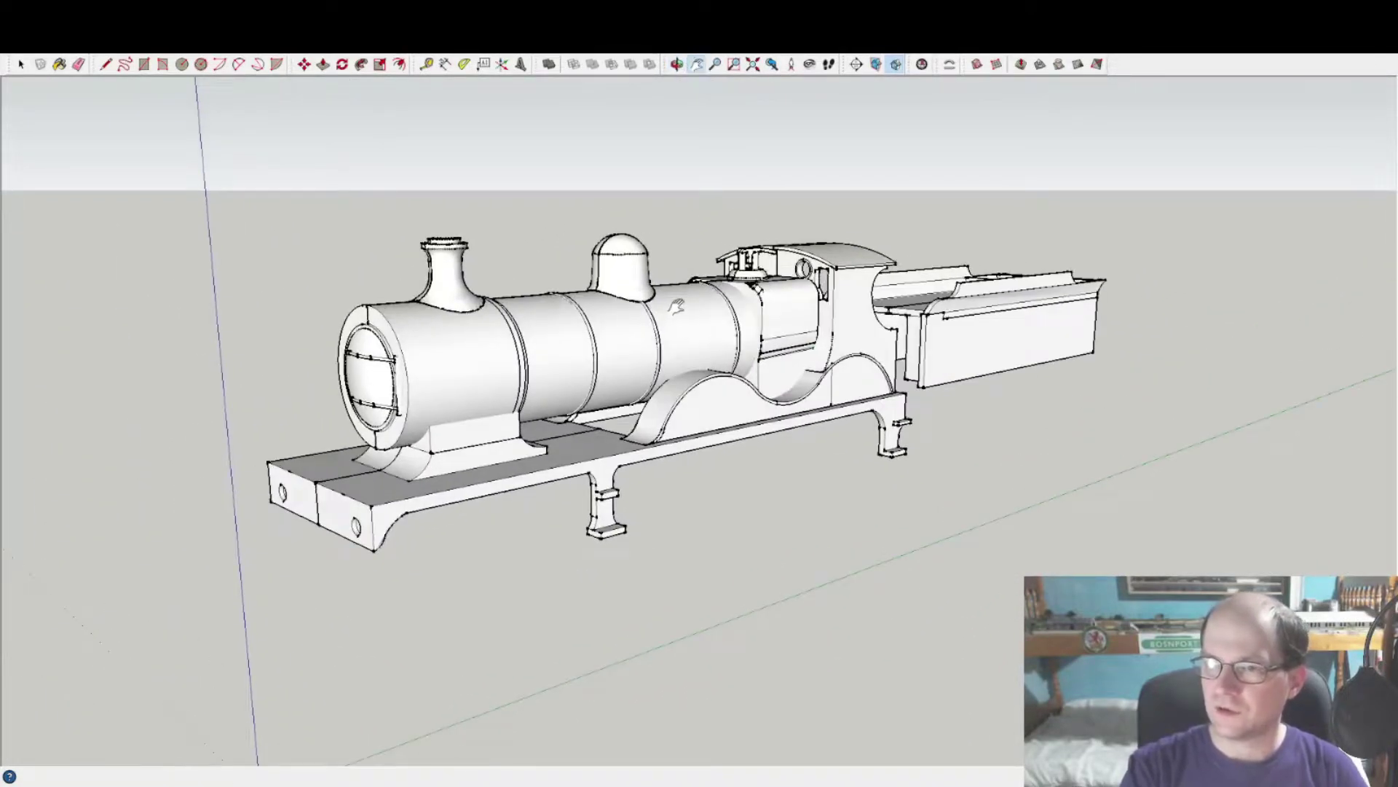